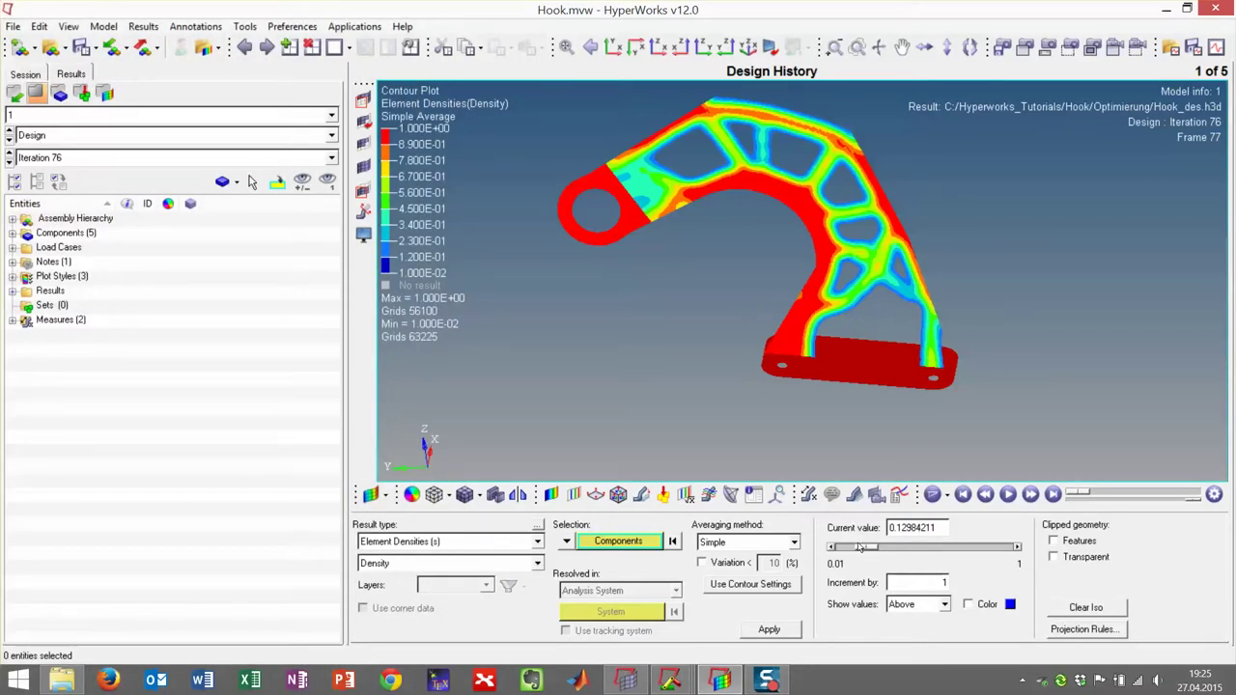
- Raise the hook's density iso value to about 0.145 and check the Iso Surface export menu without exporting
mouse_move(859, 547)
mouse_down()
mouse_move(1003, 546)
mouse_move(831, 547)
mouse_move(867, 547)
mouse_up()
click(307, 26)
mouse_move(244, 26)
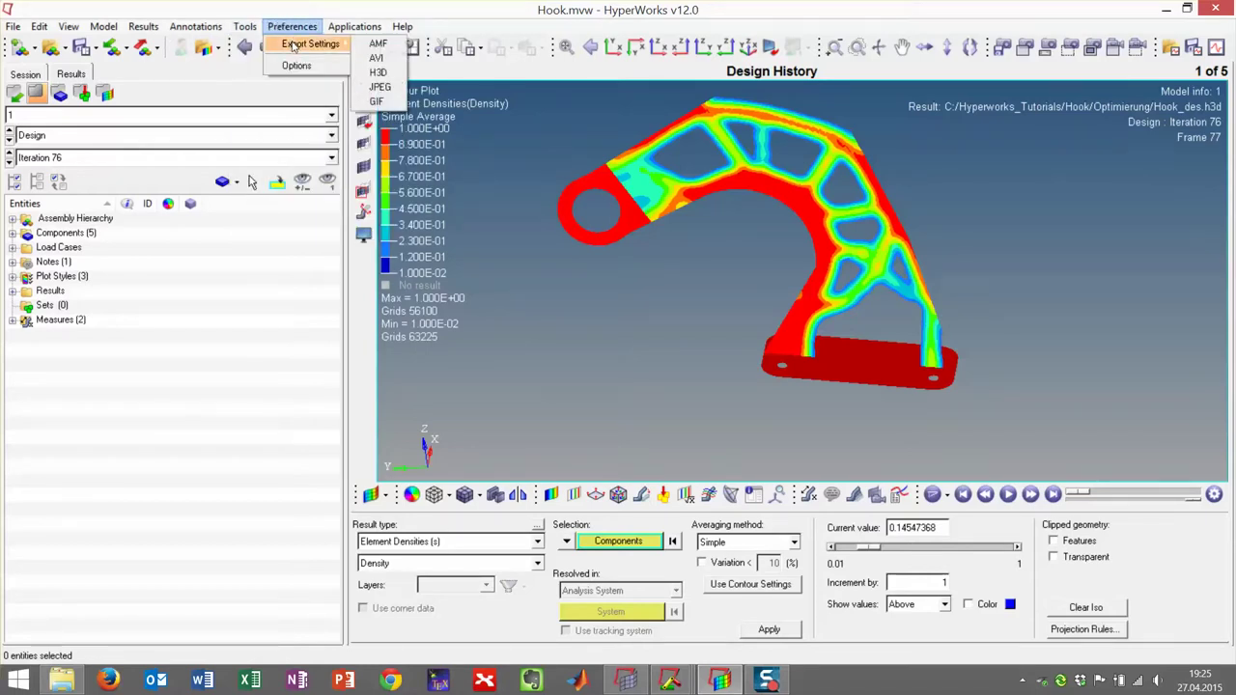
mouse_move(264, 212)
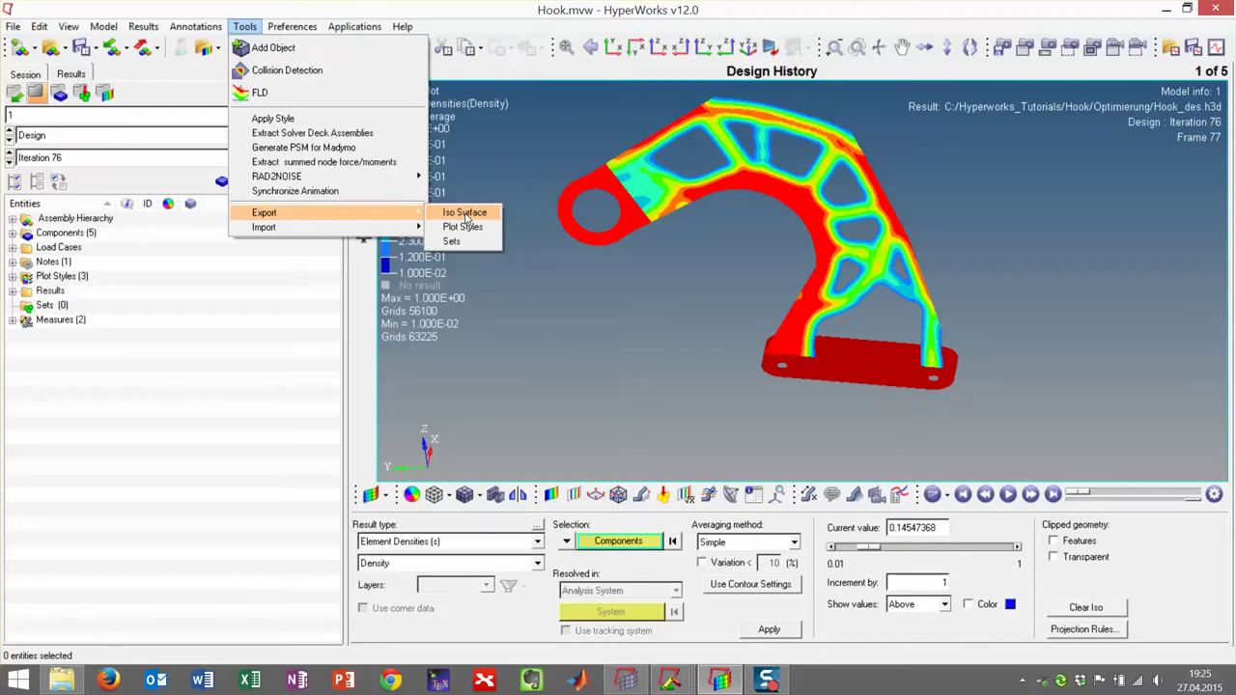
click(465, 215)
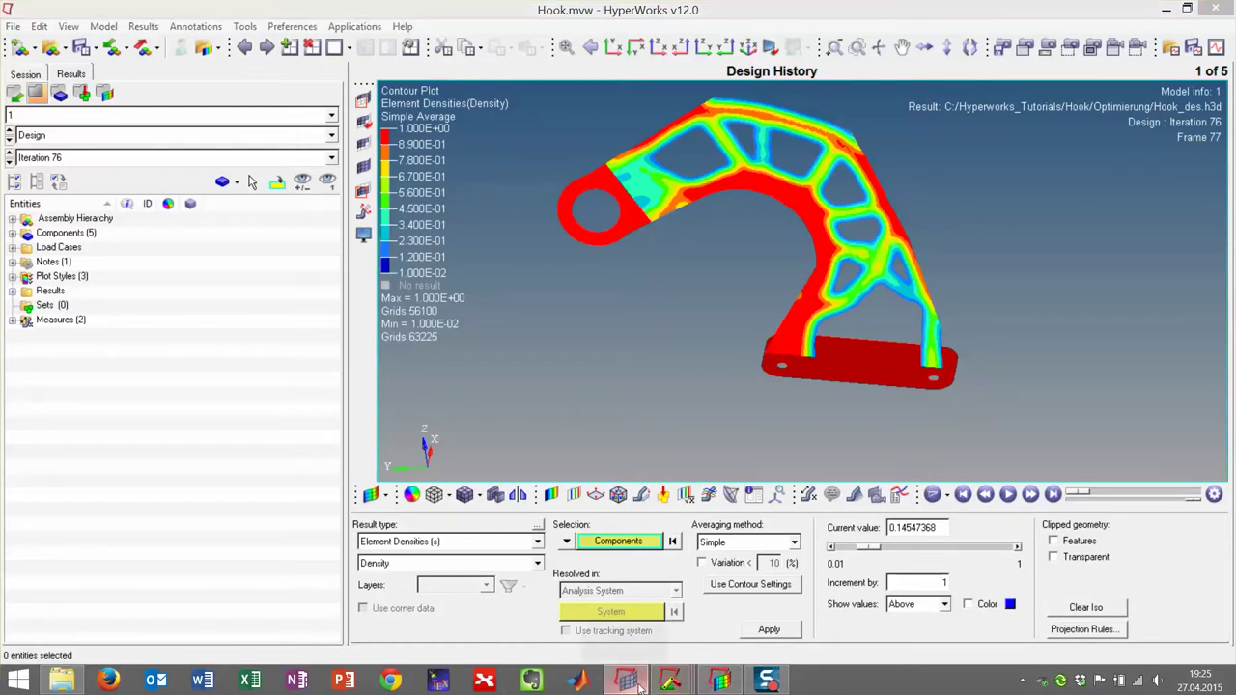
- Save the hook model as Hook.hm in HyperMesh, overwriting the existing file
click(719, 681)
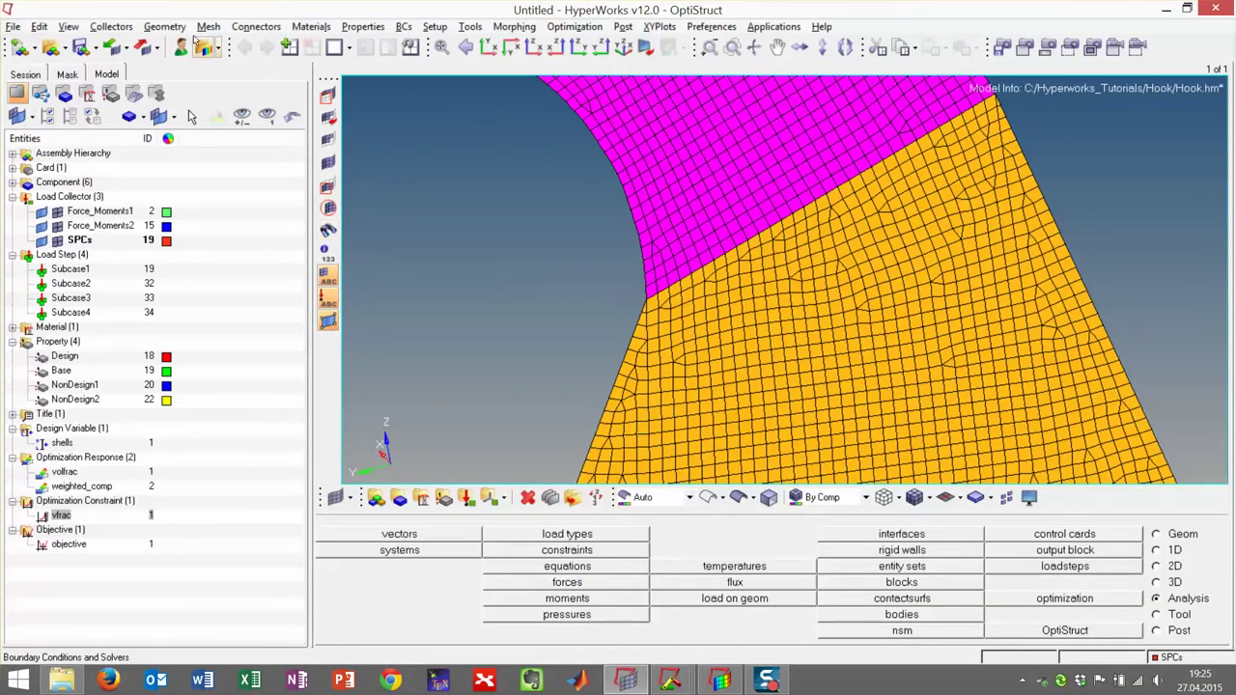
click(16, 28)
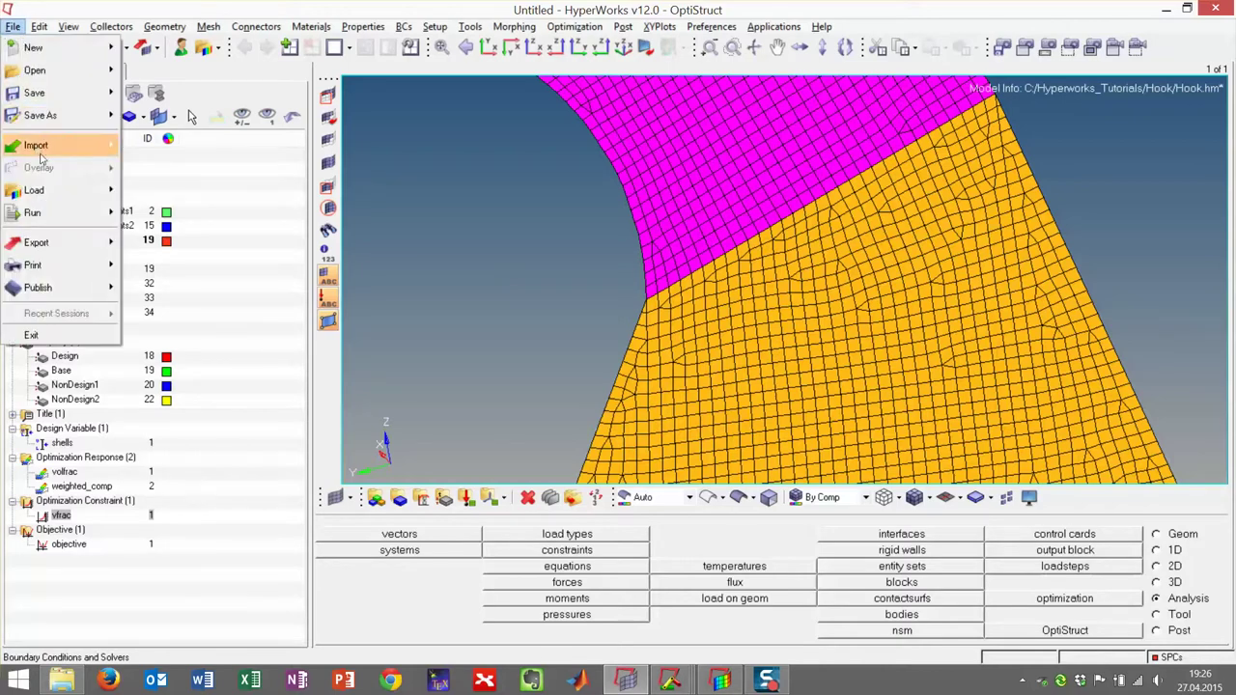
mouse_move(41, 115)
click(193, 156)
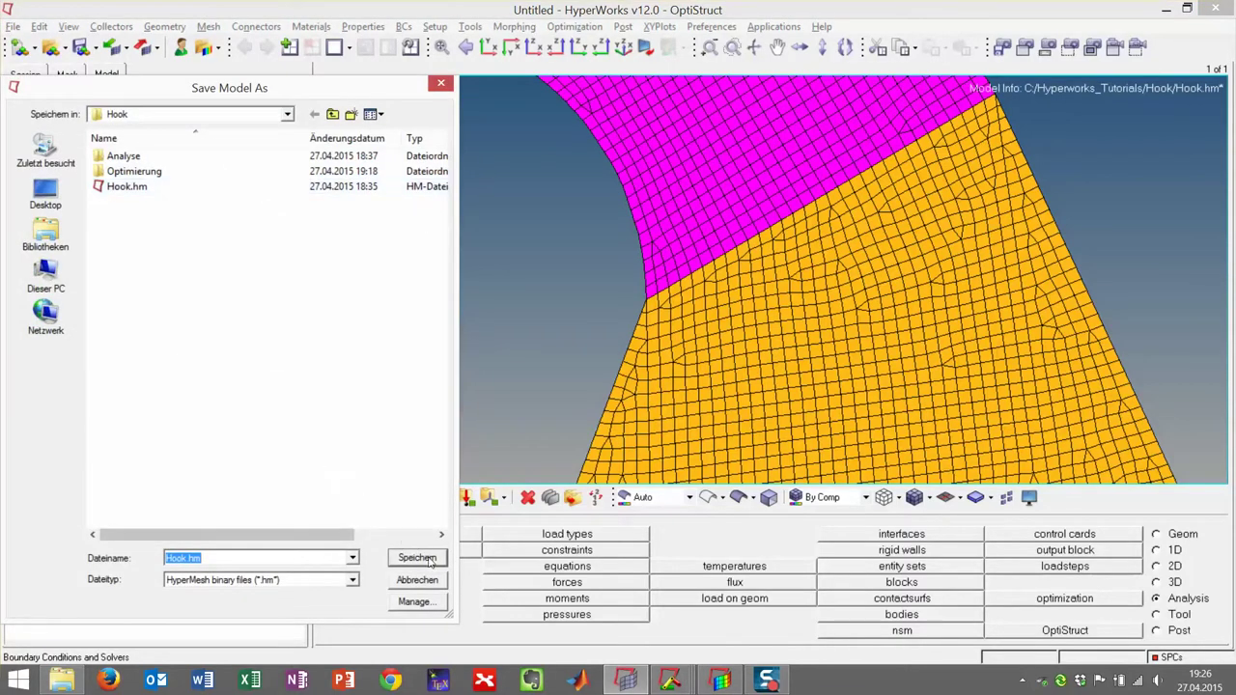
click(419, 558)
click(666, 345)
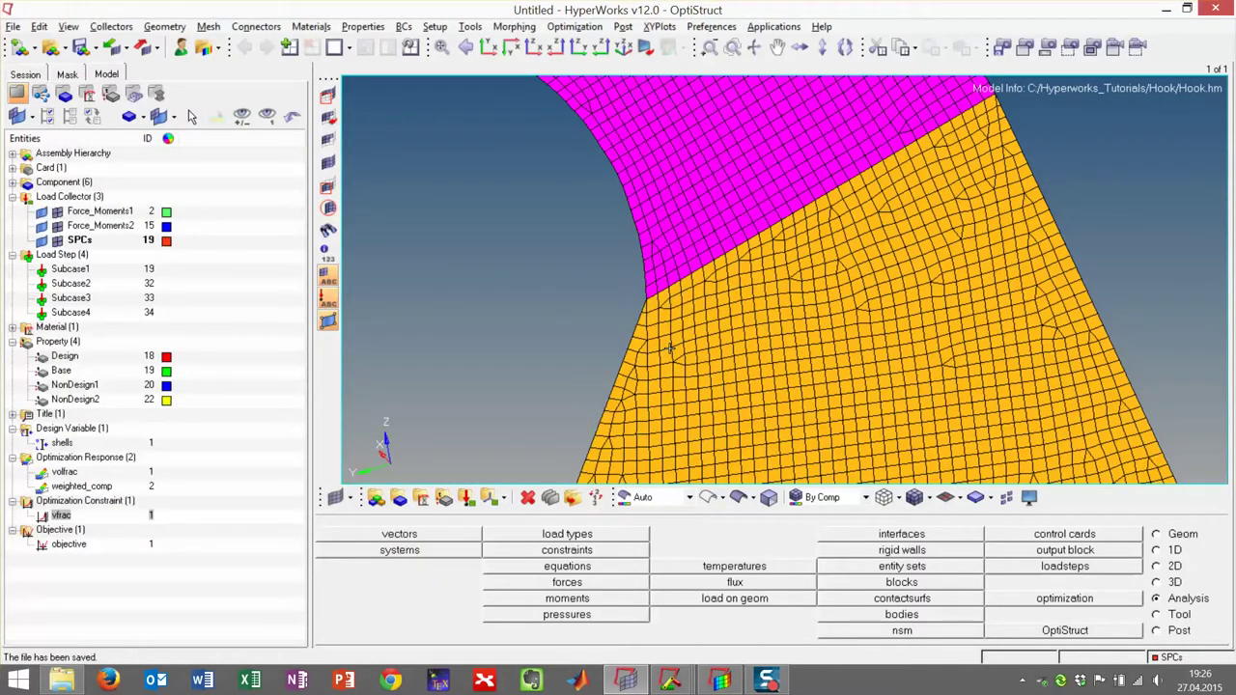
- Start a new, empty model and show the post-processing page
click(14, 26)
mouse_move(33, 47)
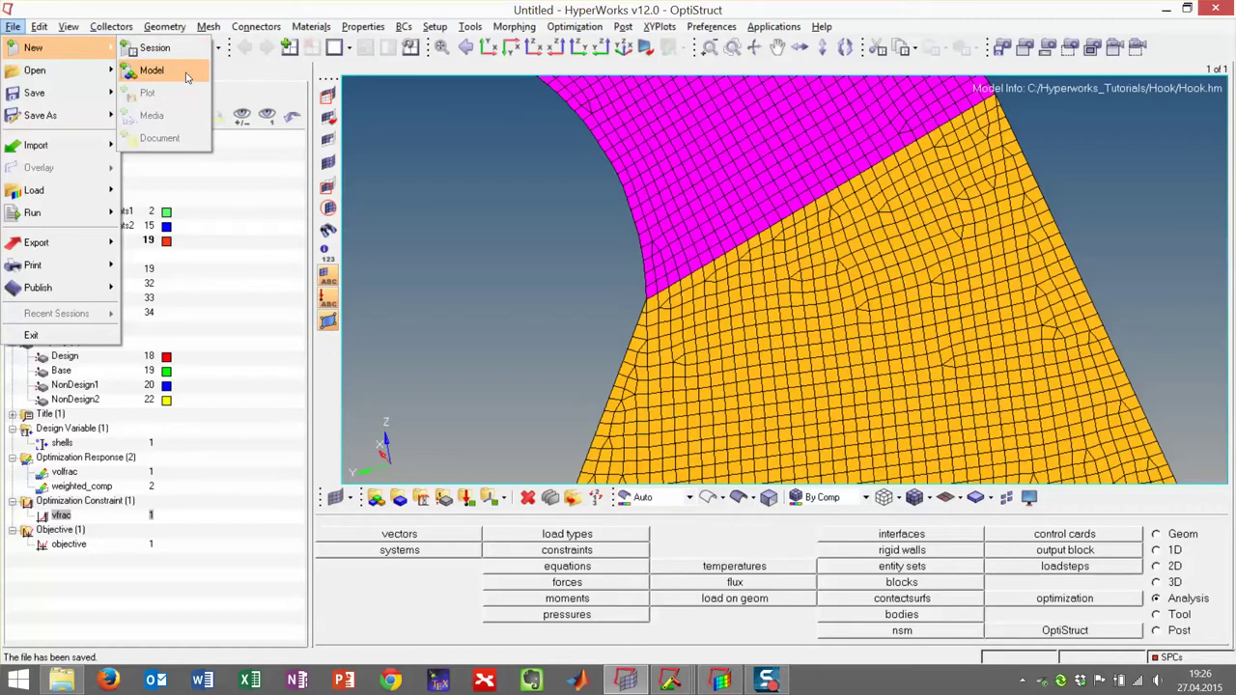
click(188, 77)
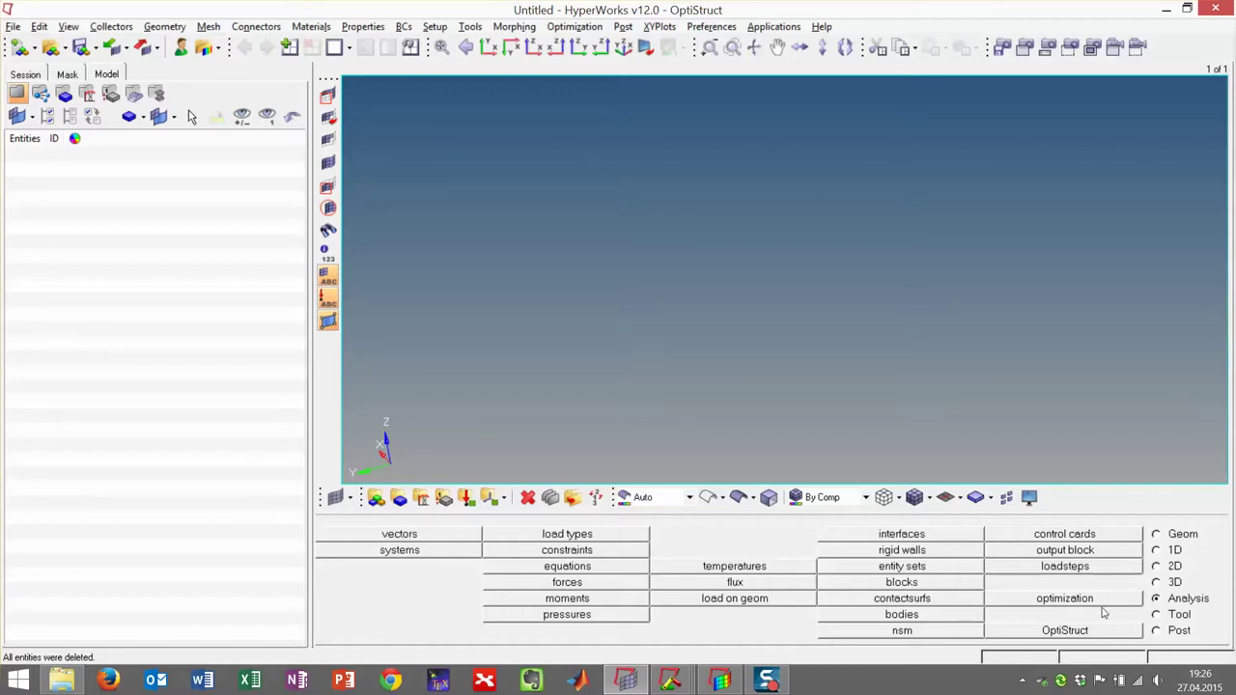
click(1165, 629)
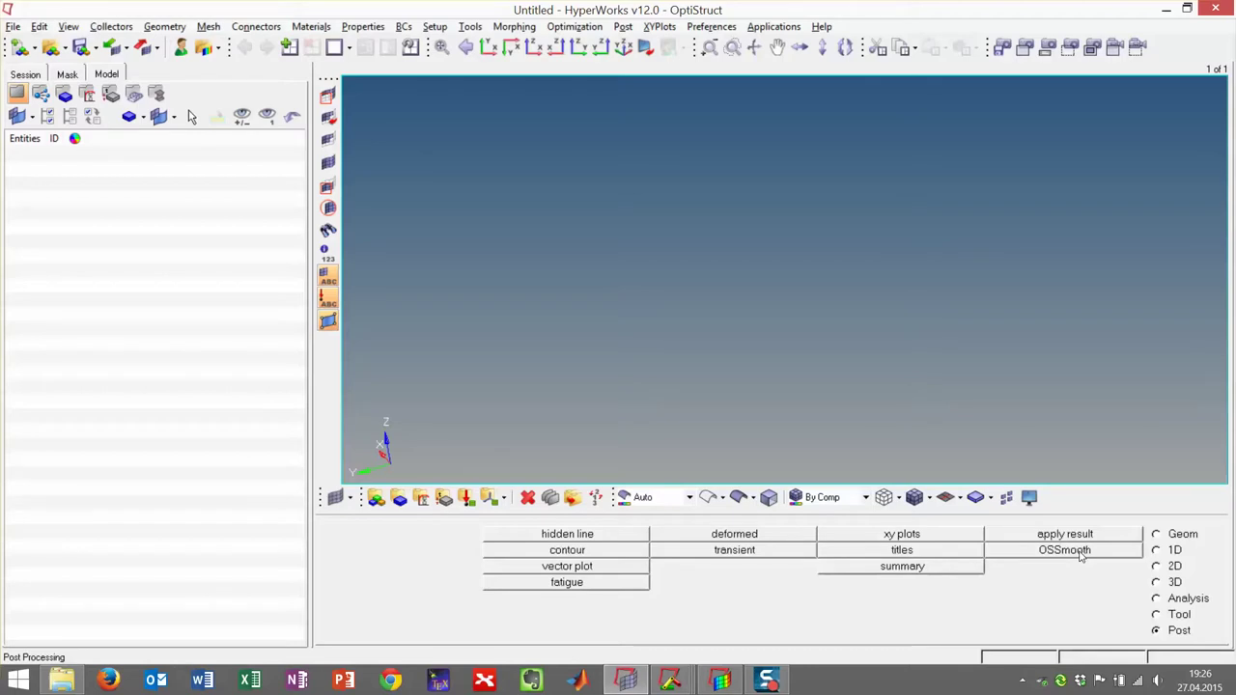
- Set OSSmooth to autobead threshold with Geometry output, then browse for the model file
click(1072, 550)
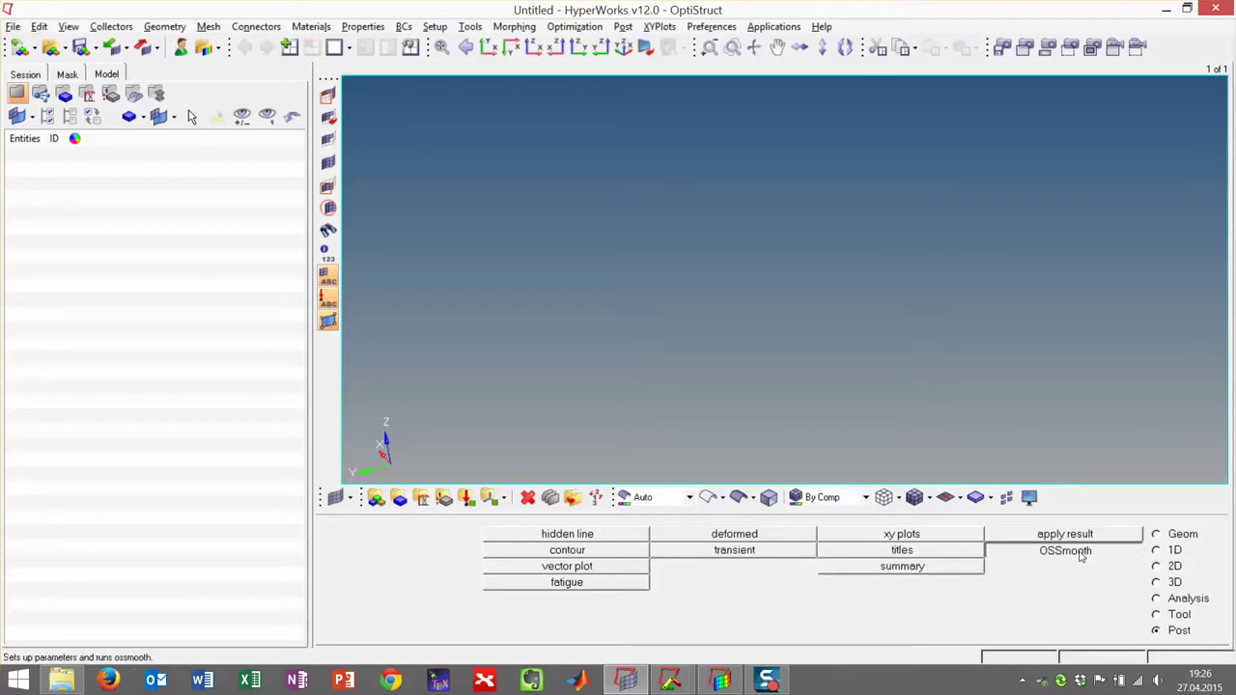
click(792, 598)
click(787, 583)
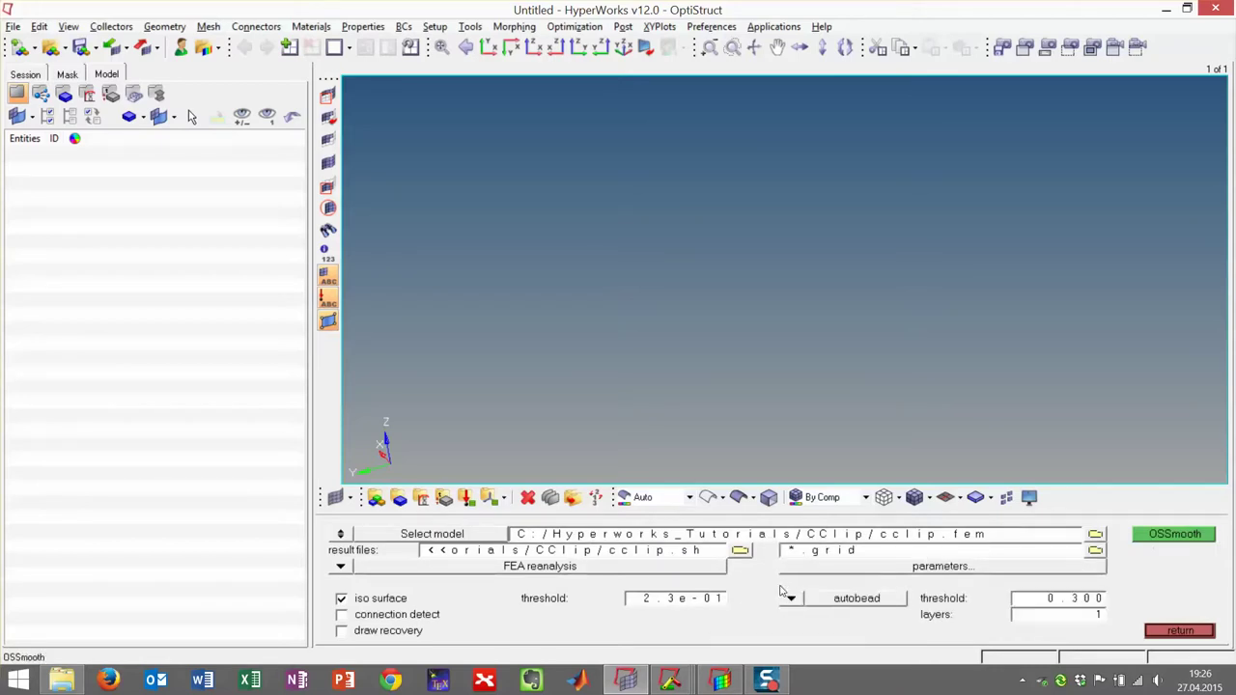
click(339, 567)
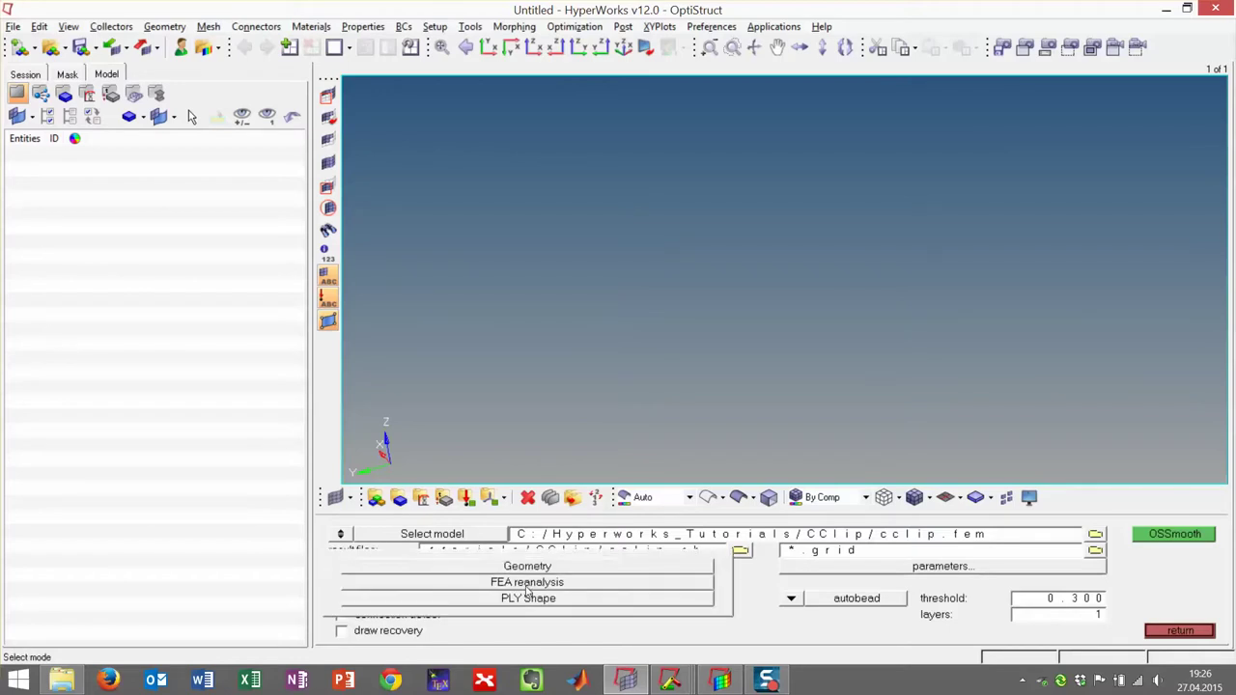
click(553, 566)
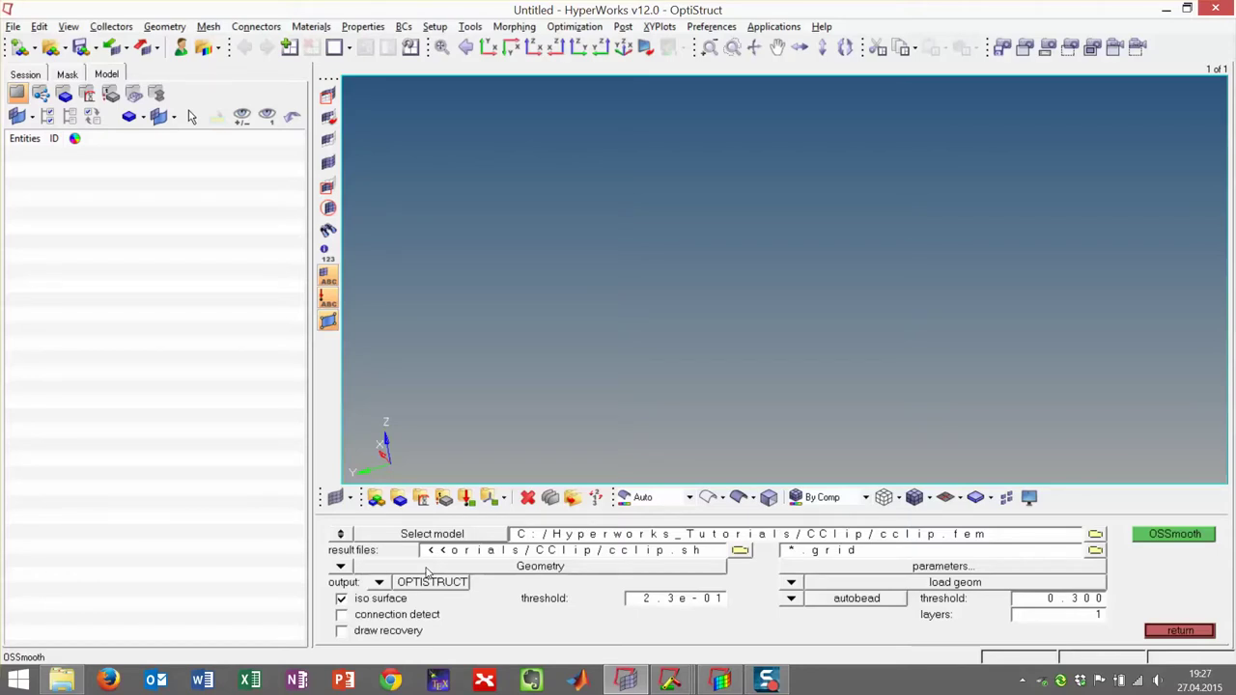
click(1095, 534)
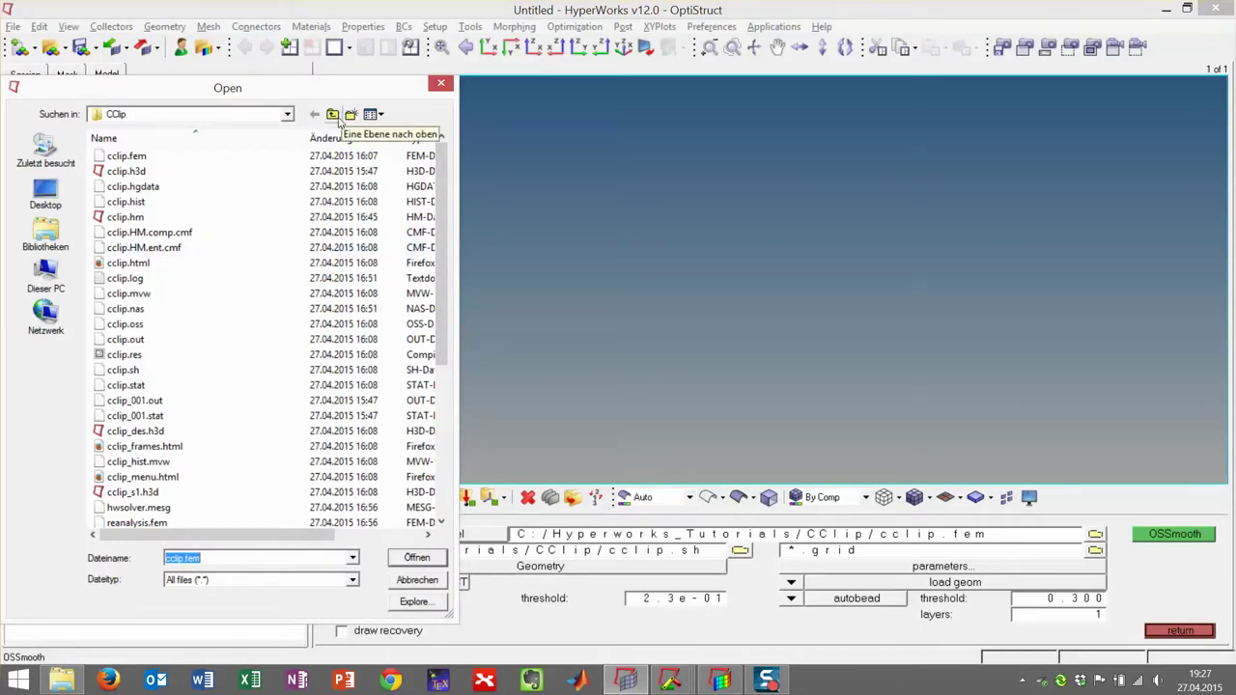
- Load Hook.fem from Hyperworks_Tutorials/Hook/Optimierung as the OSSmooth model file
click(334, 116)
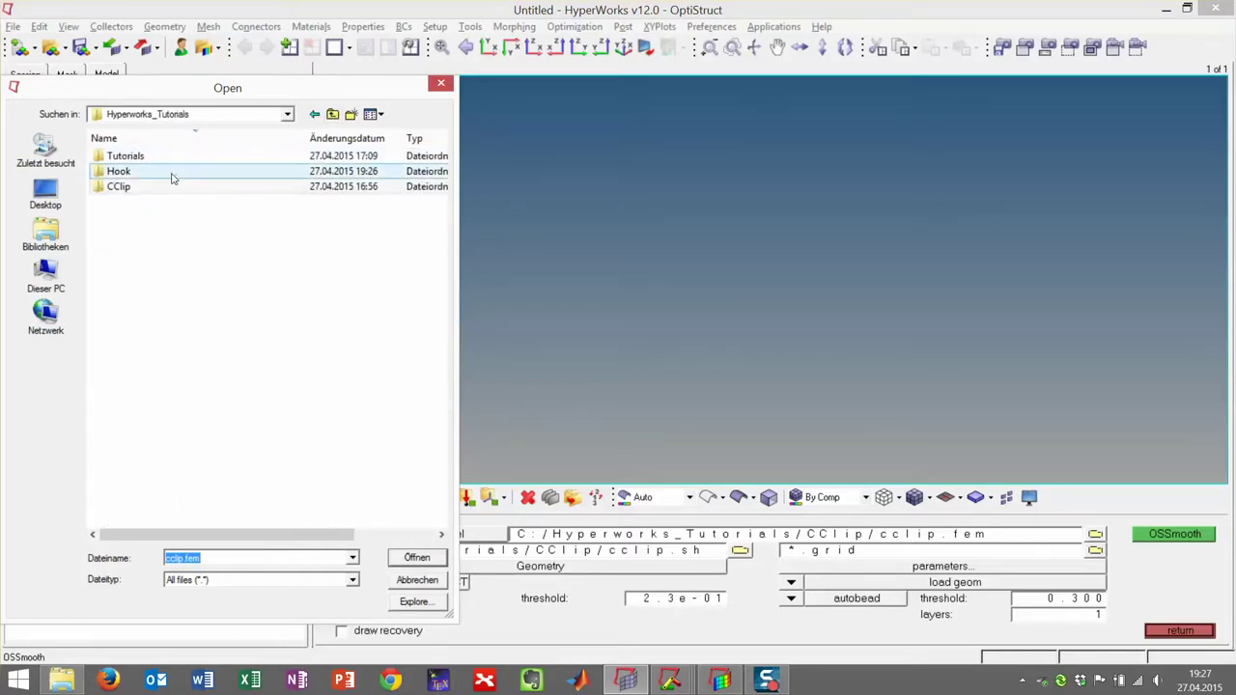
click(193, 173)
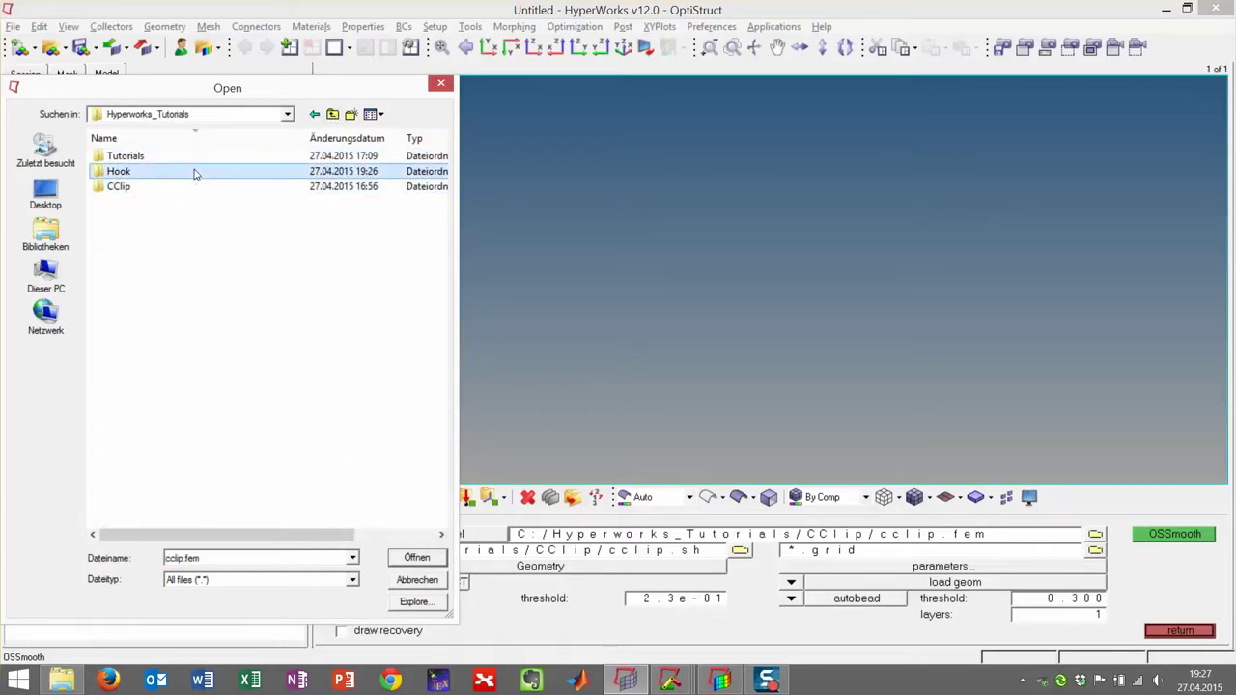
double_click(193, 172)
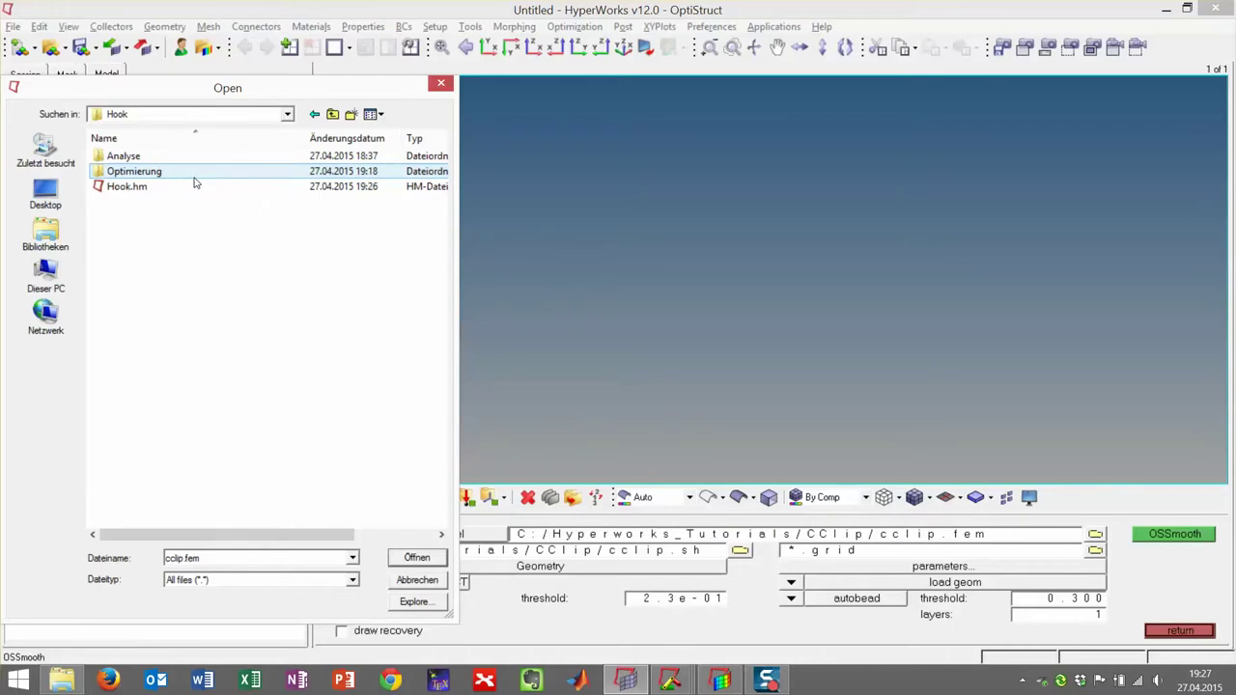
double_click(191, 171)
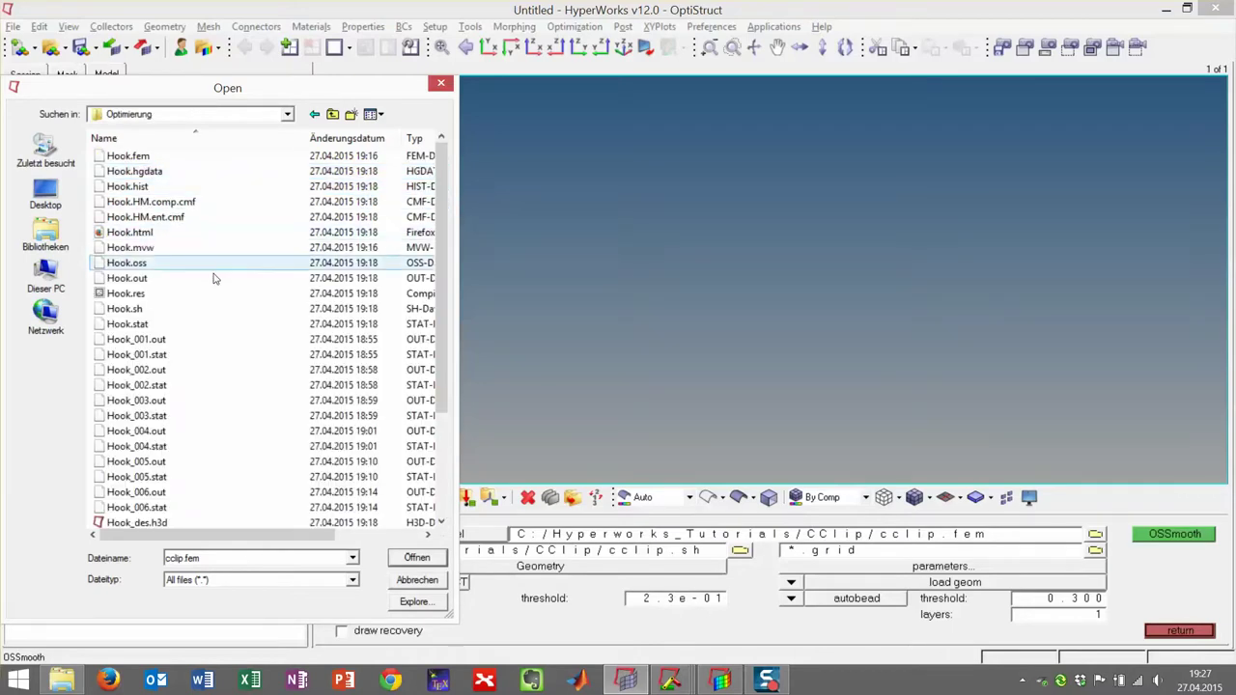
scroll(196, 225, down, 2)
scroll(199, 243, up, 2)
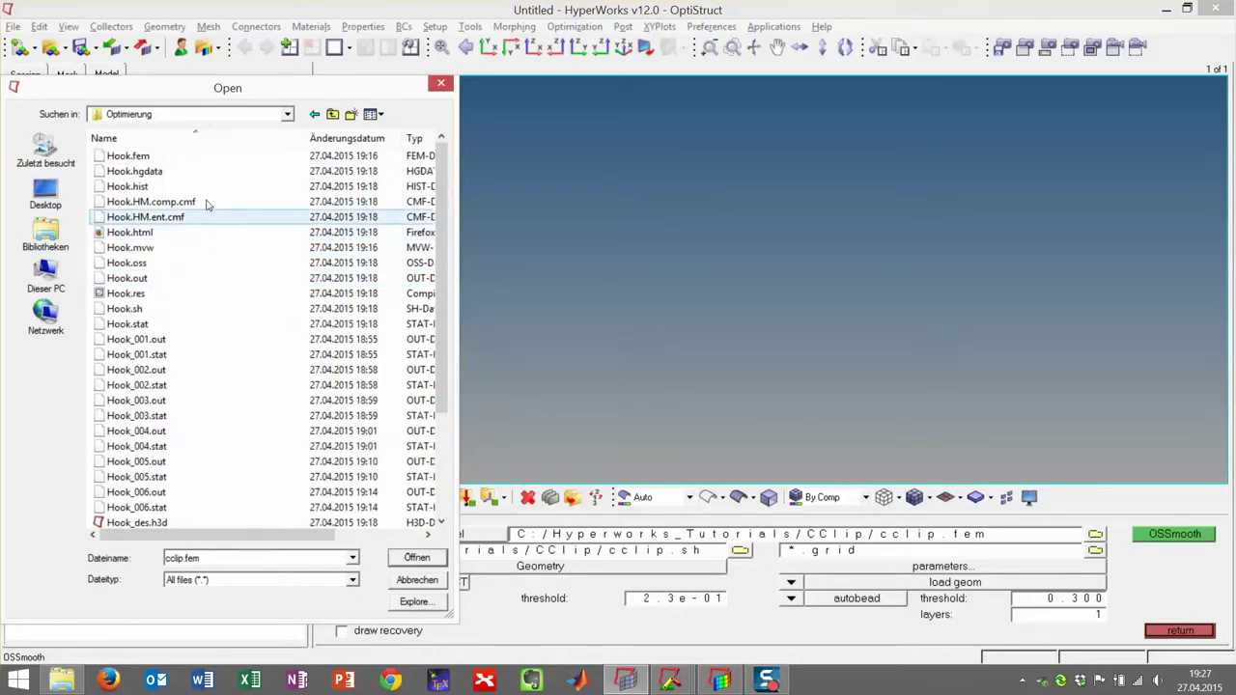
scroll(207, 201, down, 1)
scroll(224, 205, up, 1)
click(191, 157)
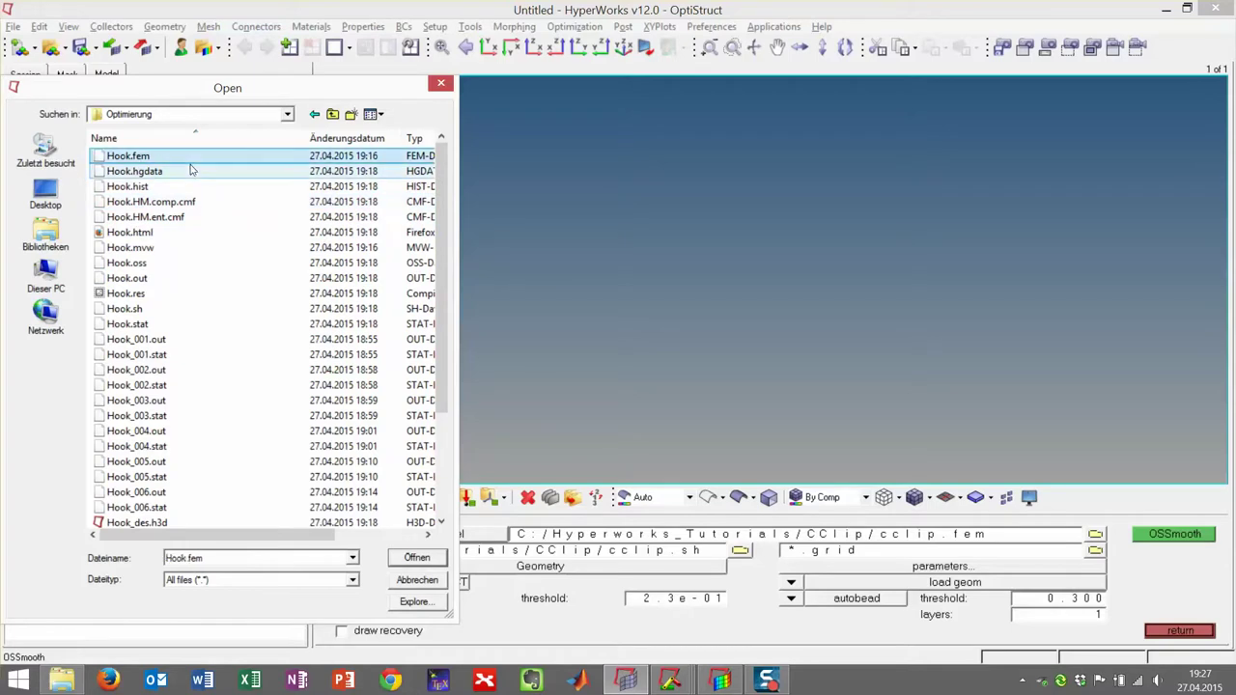
mouse_move(135, 171)
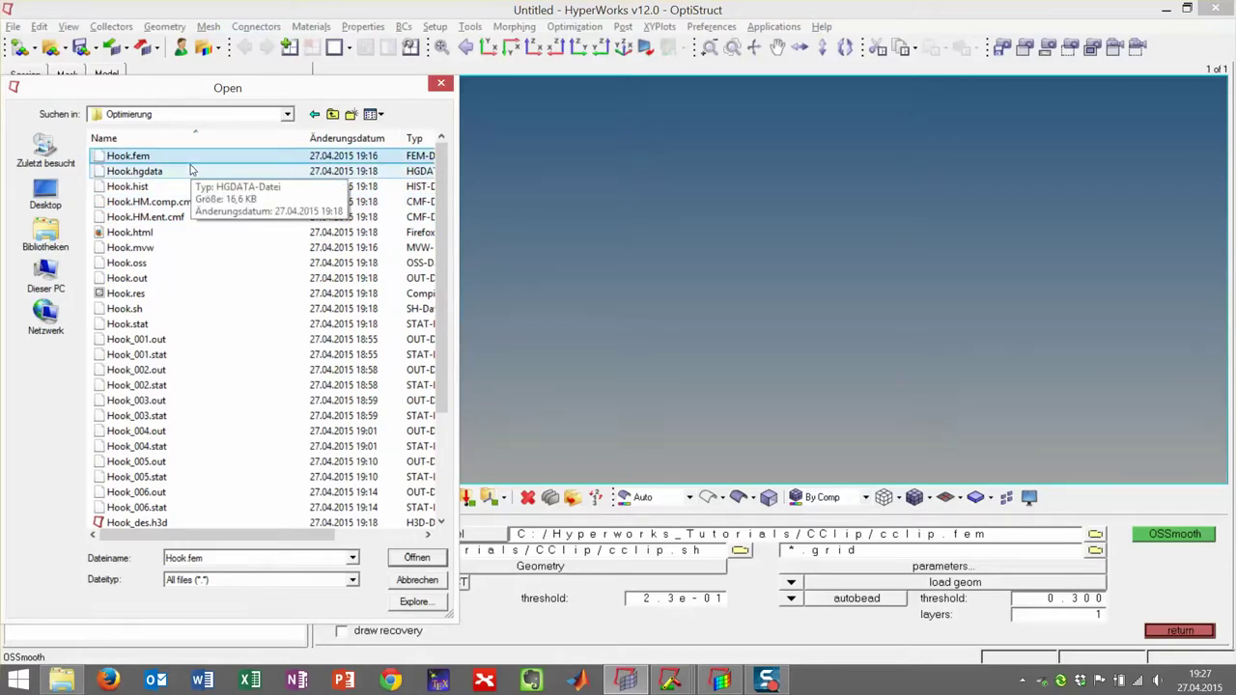
click(191, 170)
double_click(191, 157)
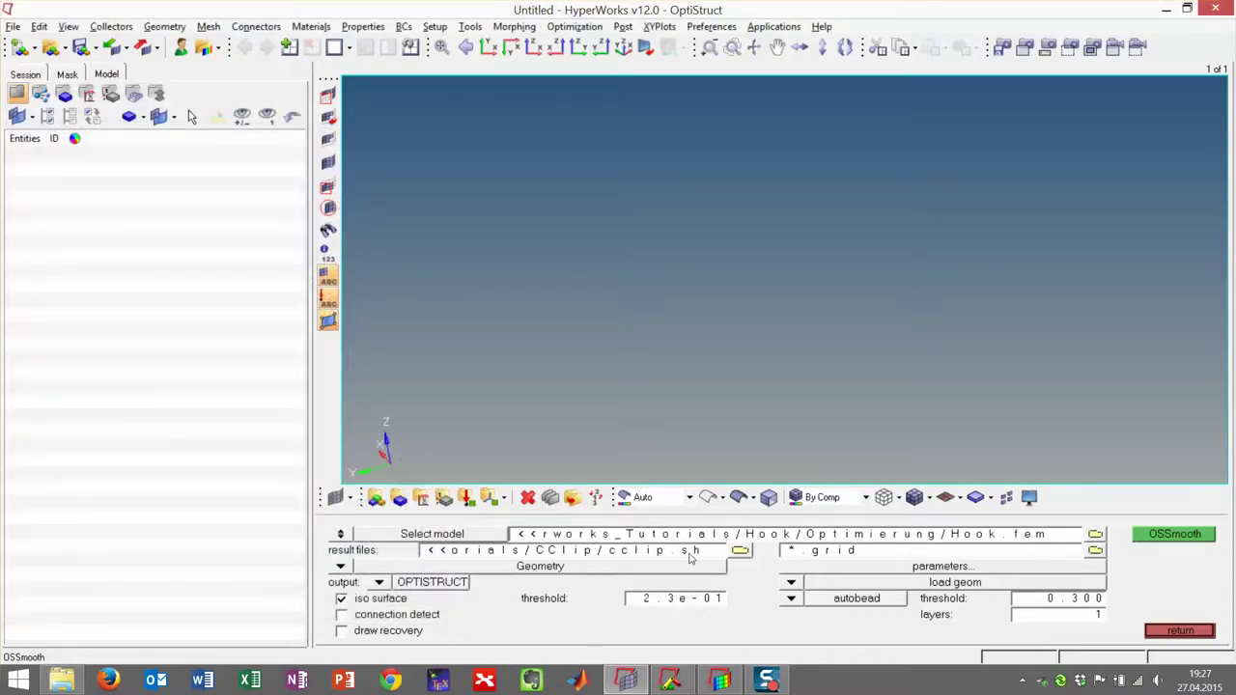
- Browse the result file location, then cancel without changing it
click(744, 552)
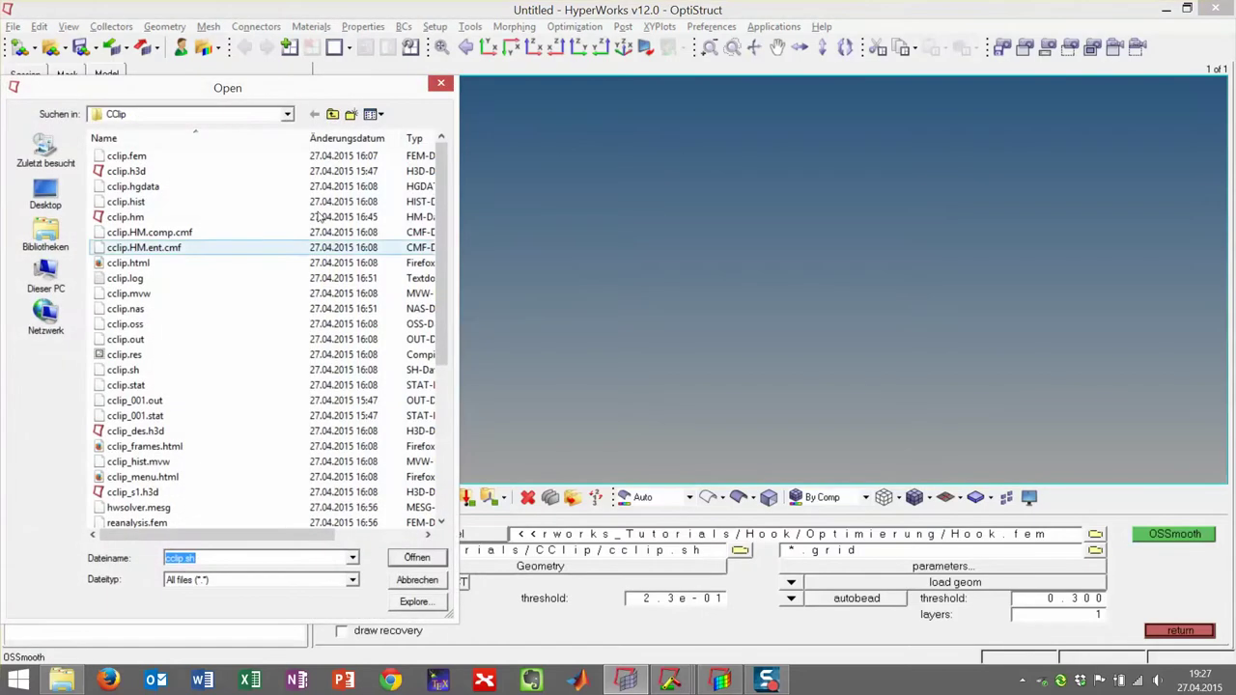
click(287, 117)
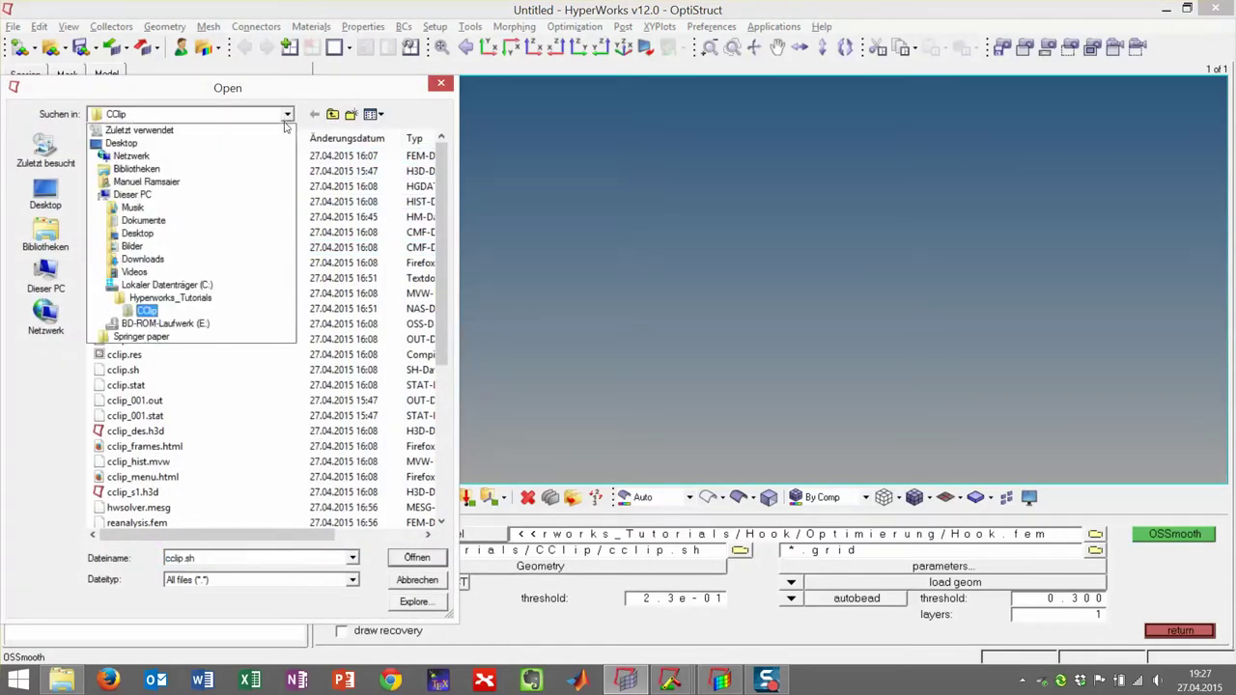
click(287, 124)
click(440, 83)
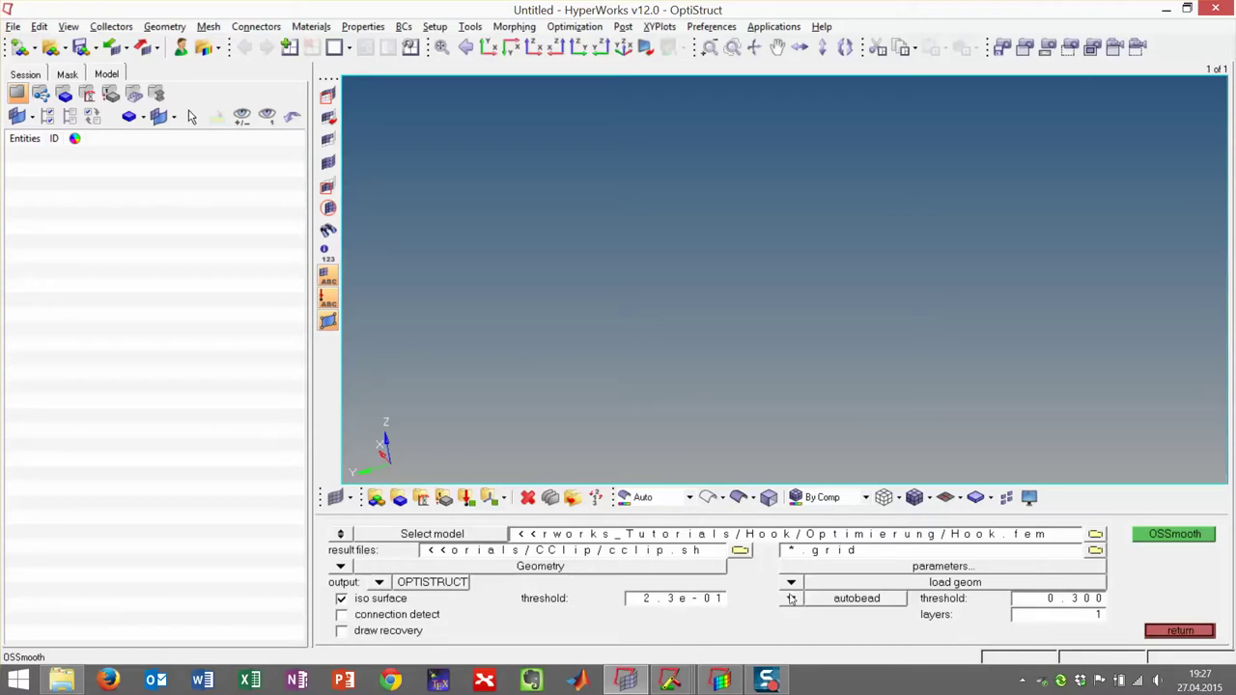
- Switch OSSmooth to FEA reanalysis with autobead off and a 0.145 iso-surface threshold
click(791, 598)
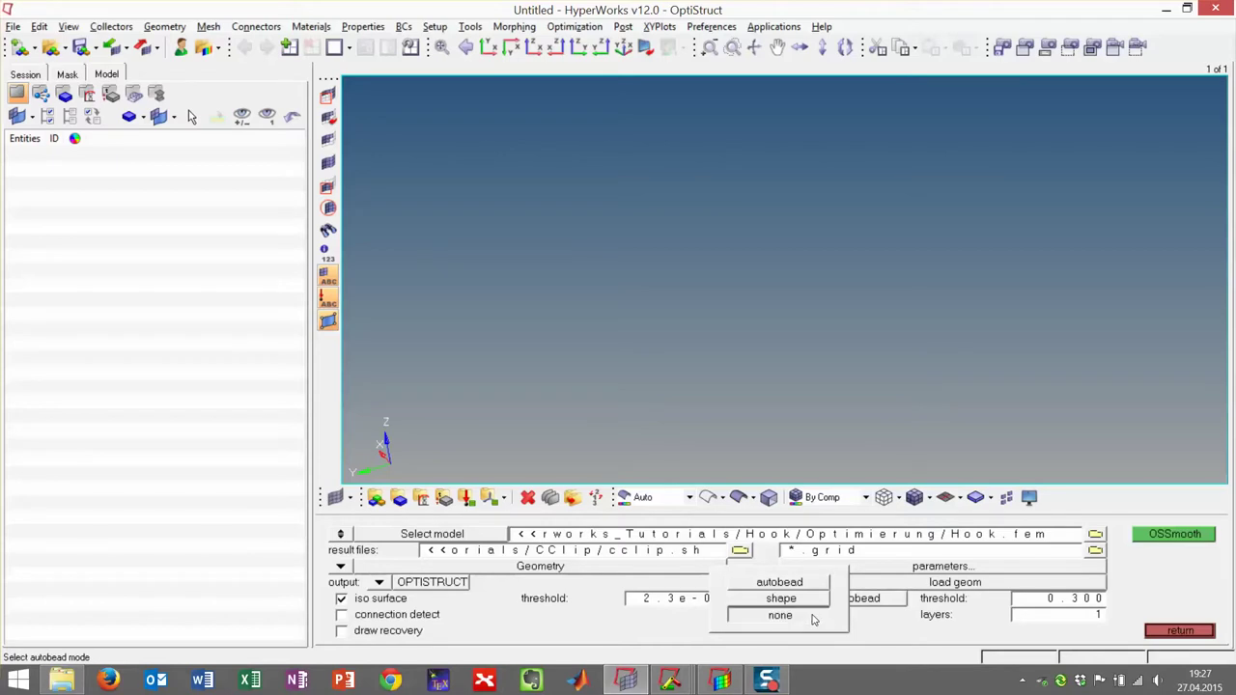
click(812, 619)
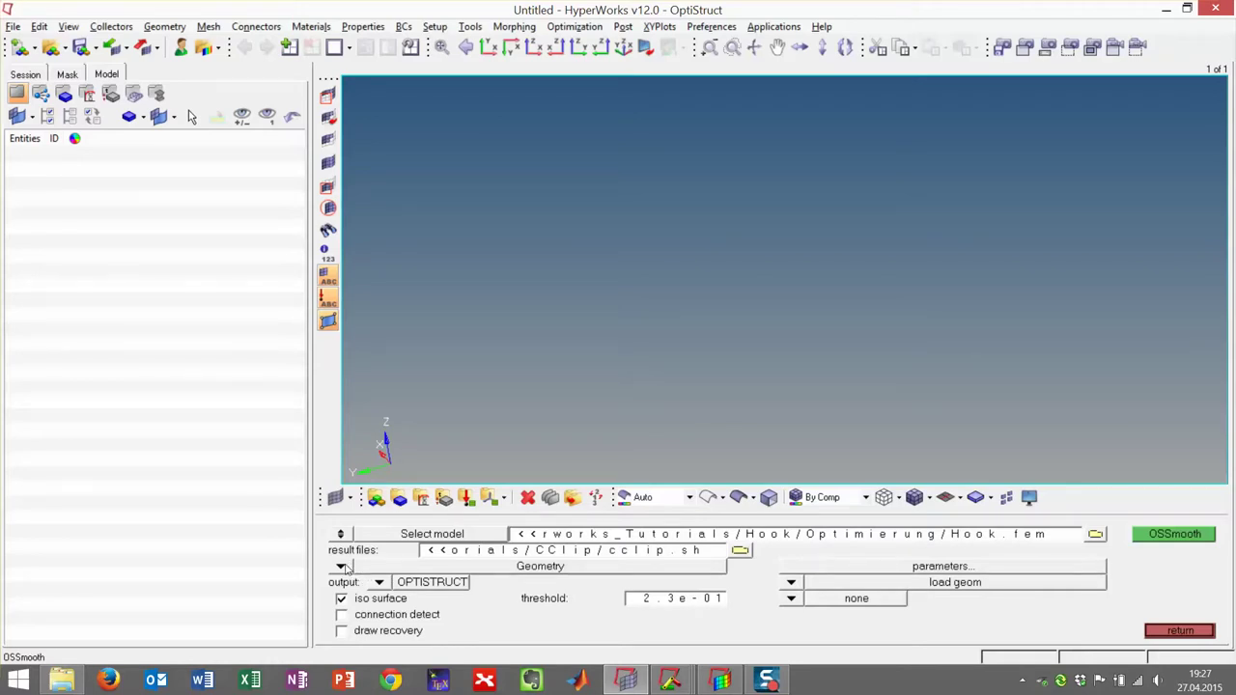
click(346, 569)
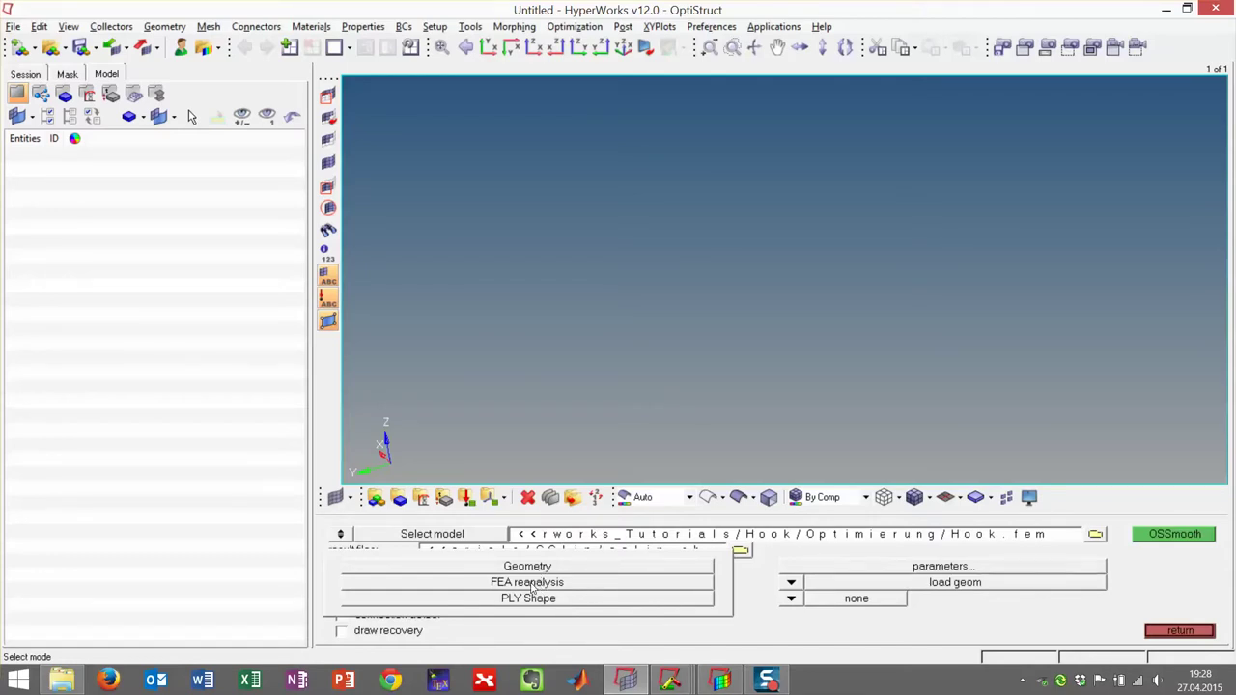
click(529, 585)
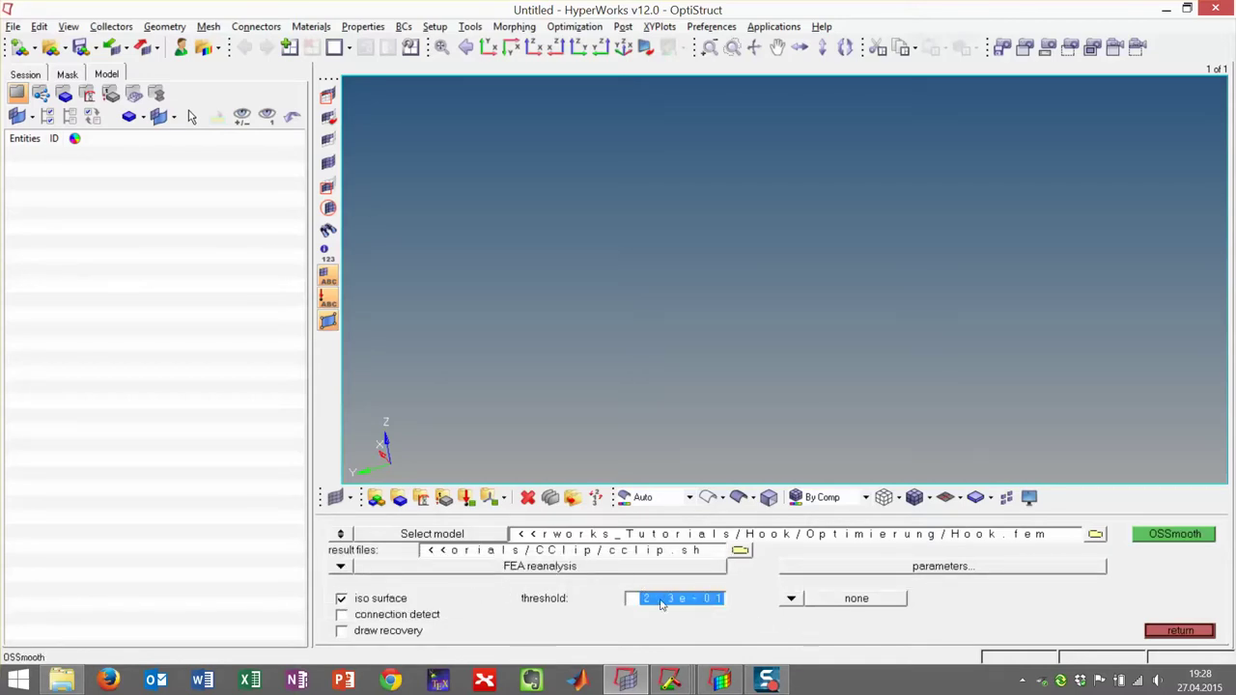
text(0)
key(Return)
click(951, 569)
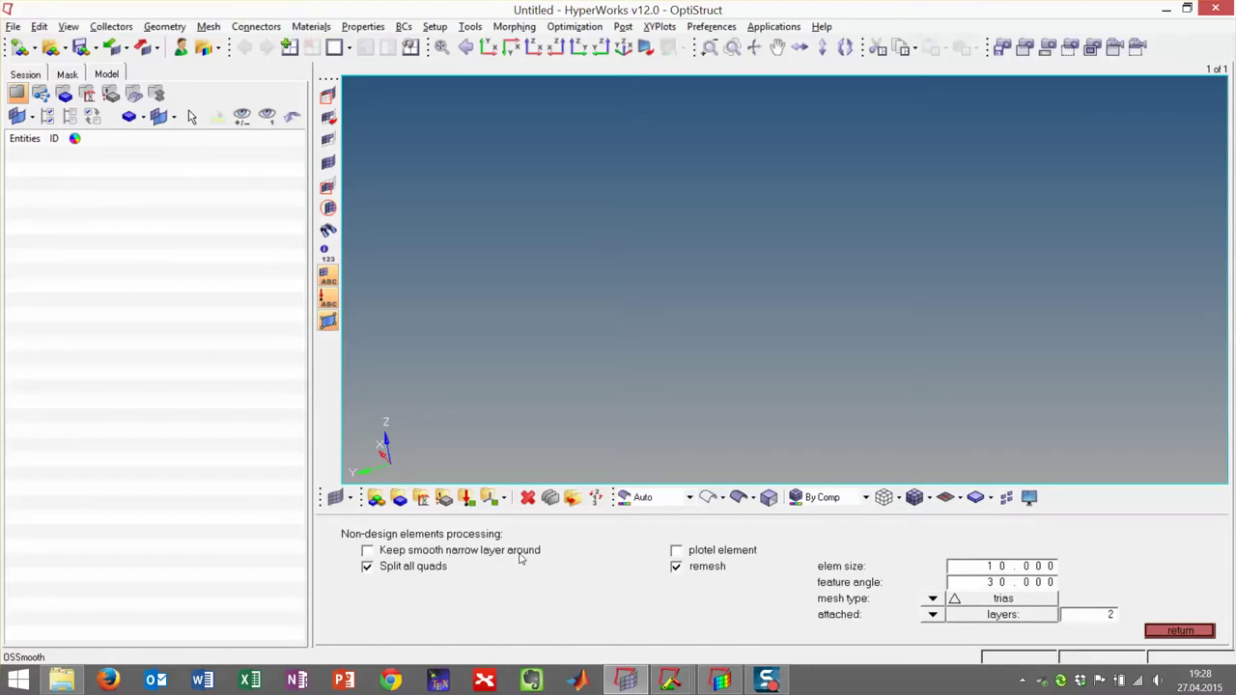
- Set remesh element size 0.5 and mesh type mixed, then run OSSmooth on the hook
click(1024, 567)
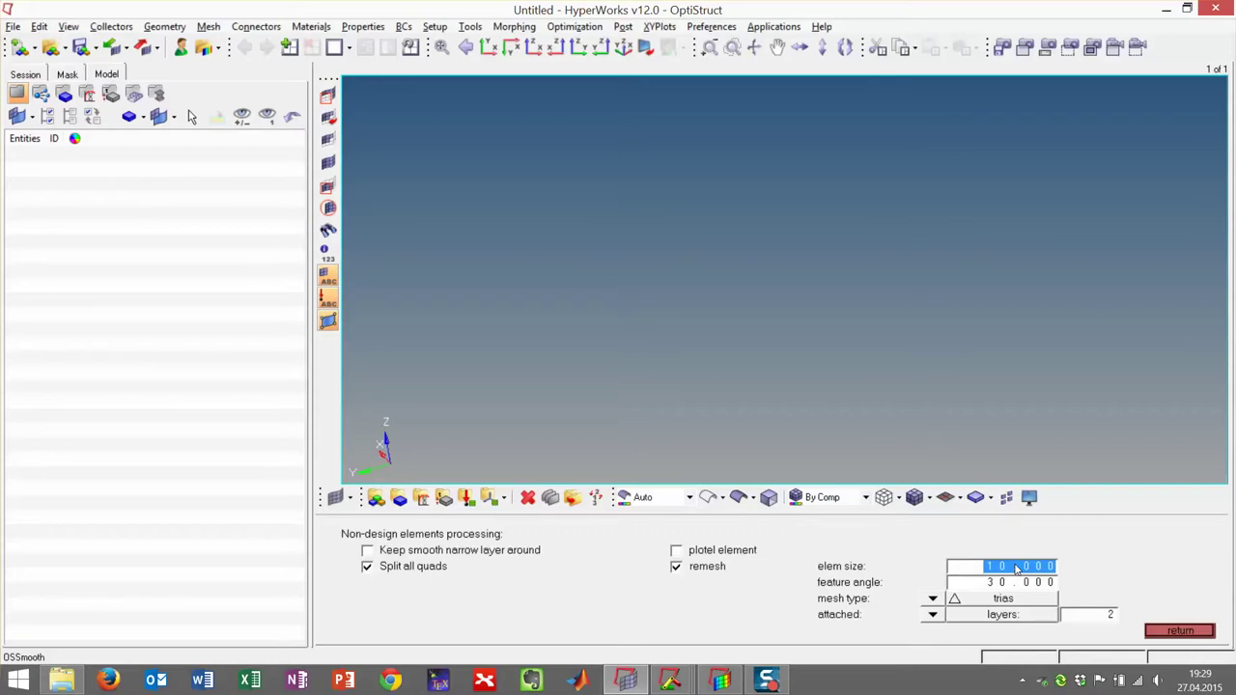
text(0.5)
key(Return)
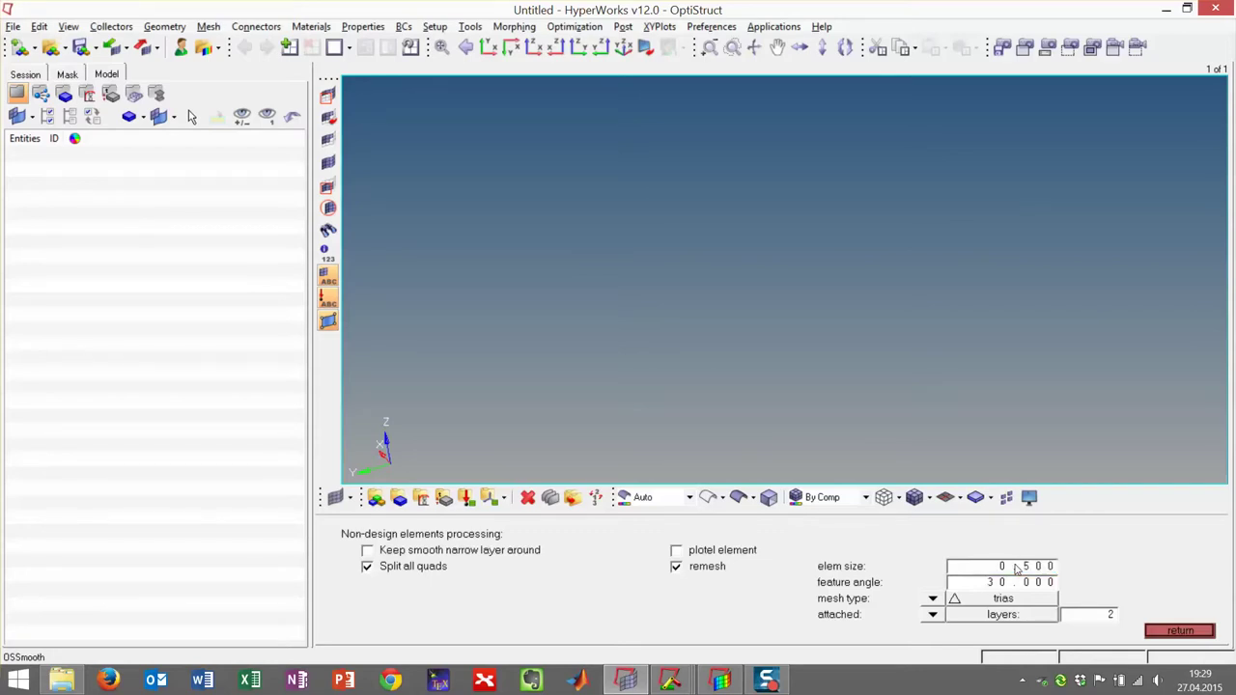
click(988, 585)
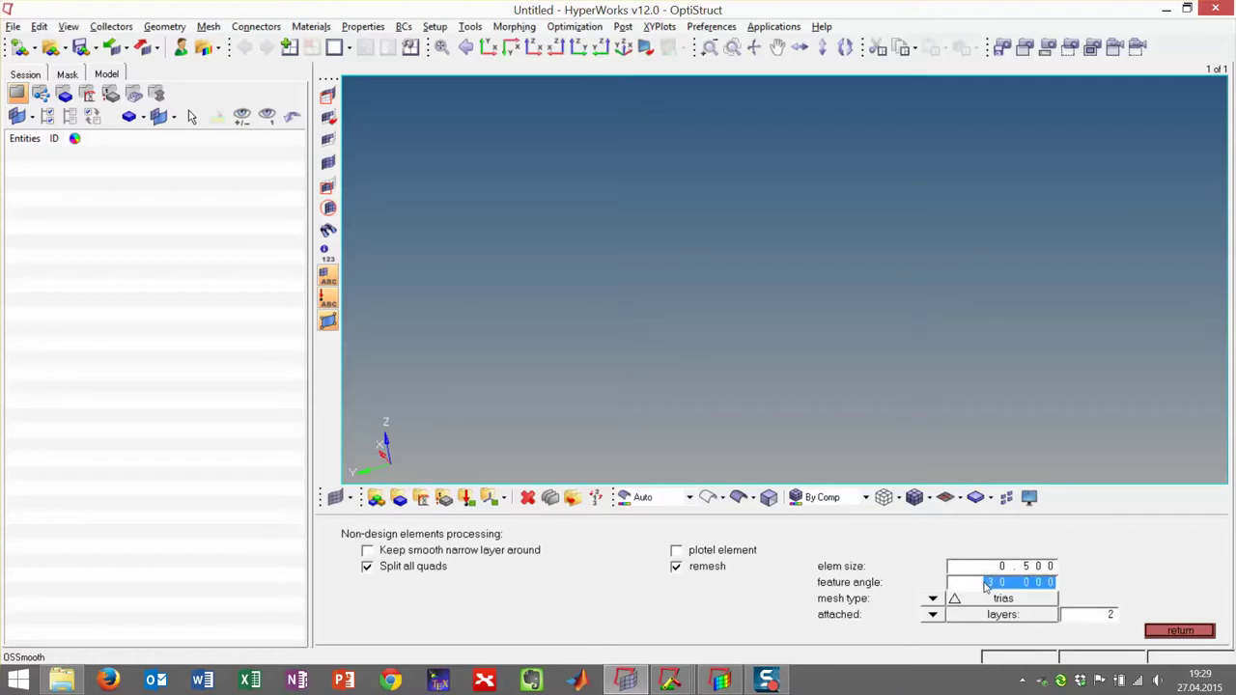
click(932, 599)
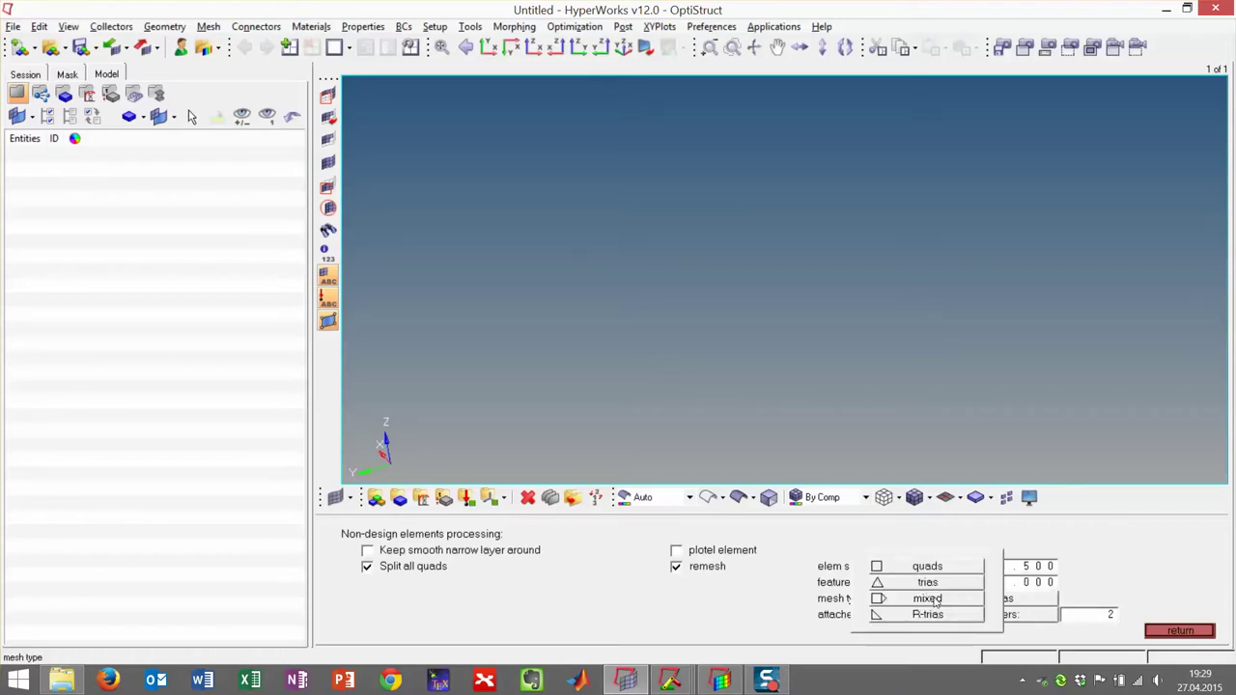
click(933, 600)
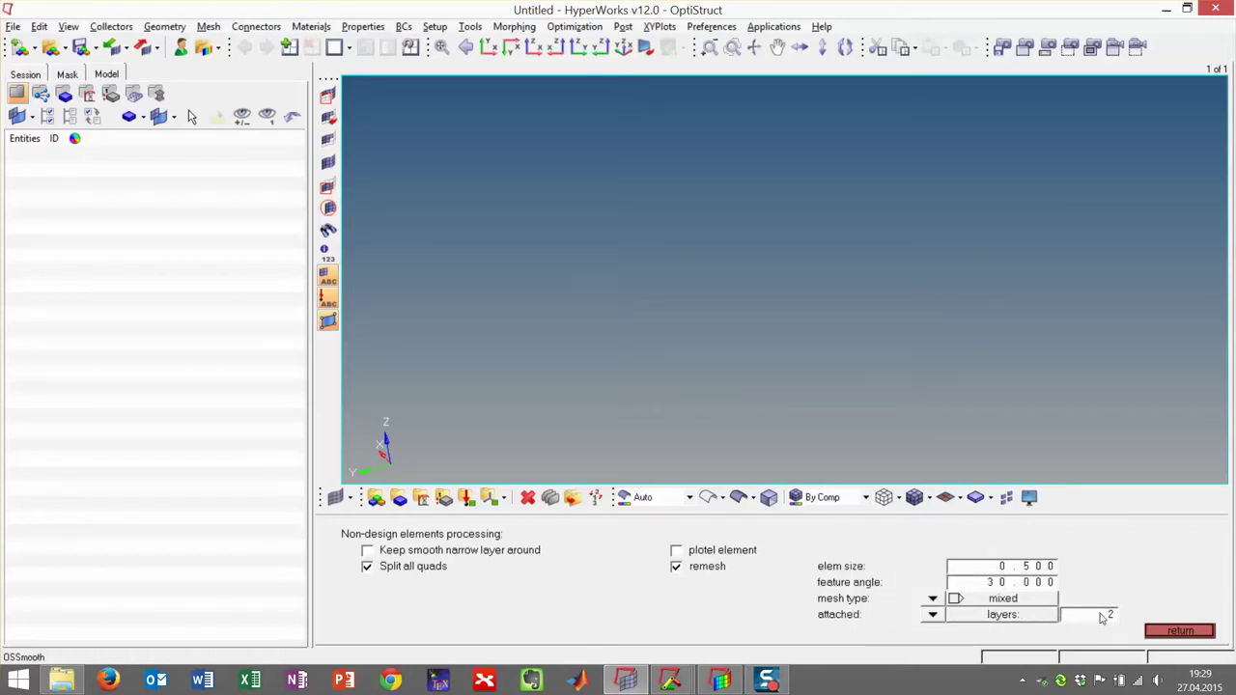
click(1177, 633)
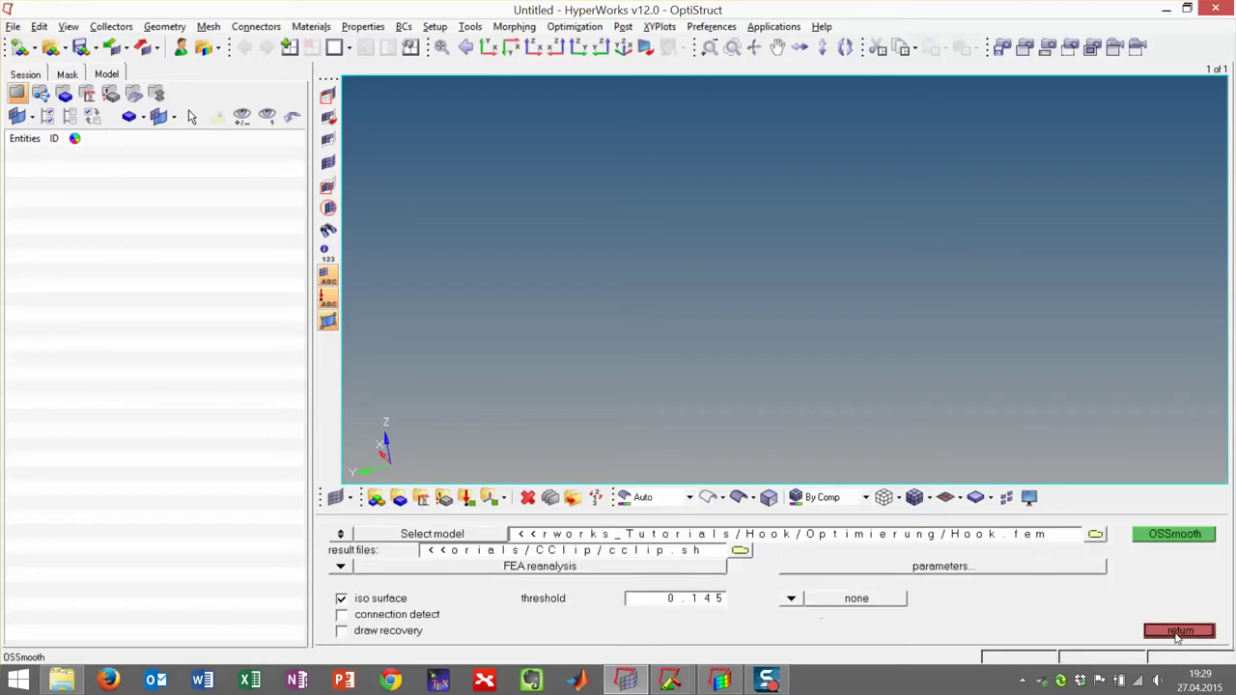
click(1175, 534)
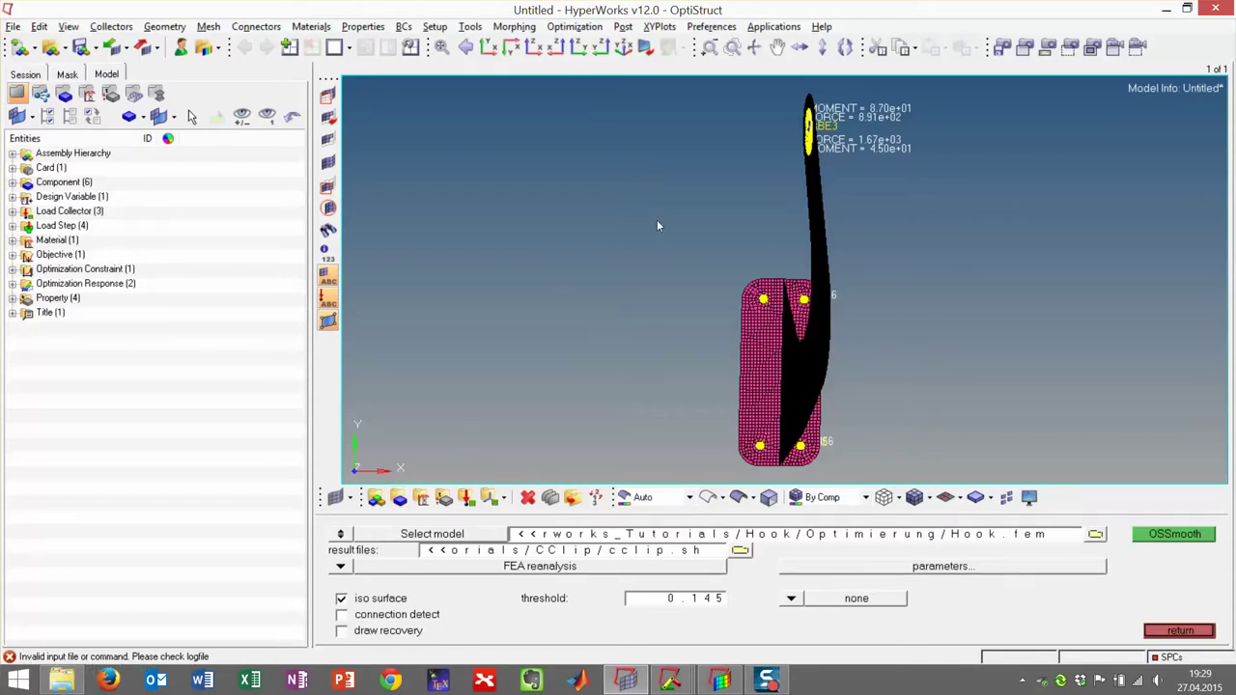
- Inspect the smoothed hook, then rerun OSSmooth with remeshing turned off
mouse_move(759, 363)
ctrl+mouse_down()
mouse_move(818, 338)
mouse_move(844, 385)
ctrl+mouse_up()
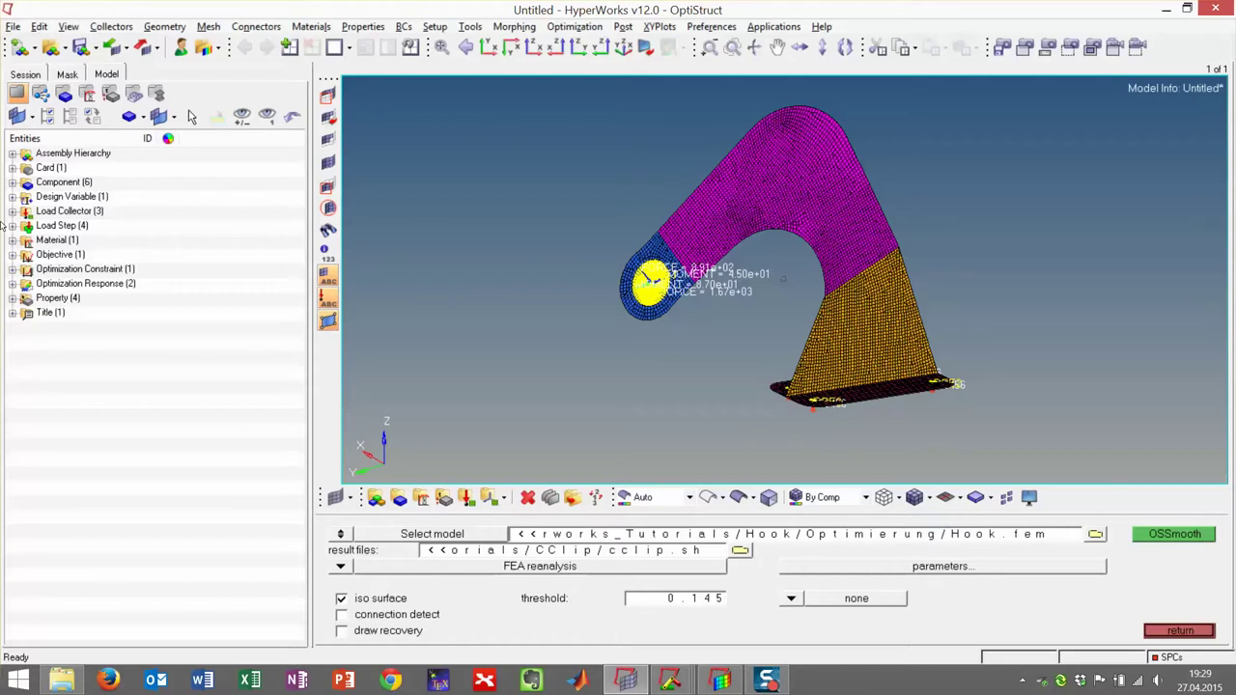
click(13, 312)
click(913, 568)
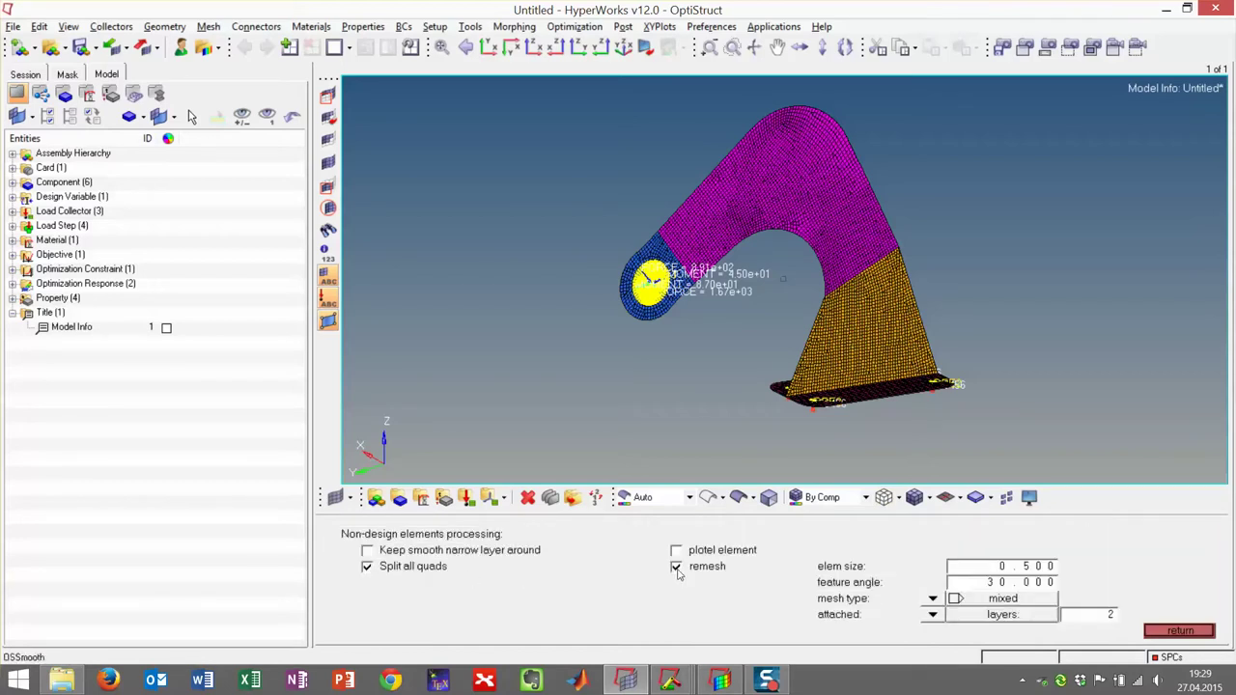
click(673, 567)
click(1176, 632)
click(1175, 539)
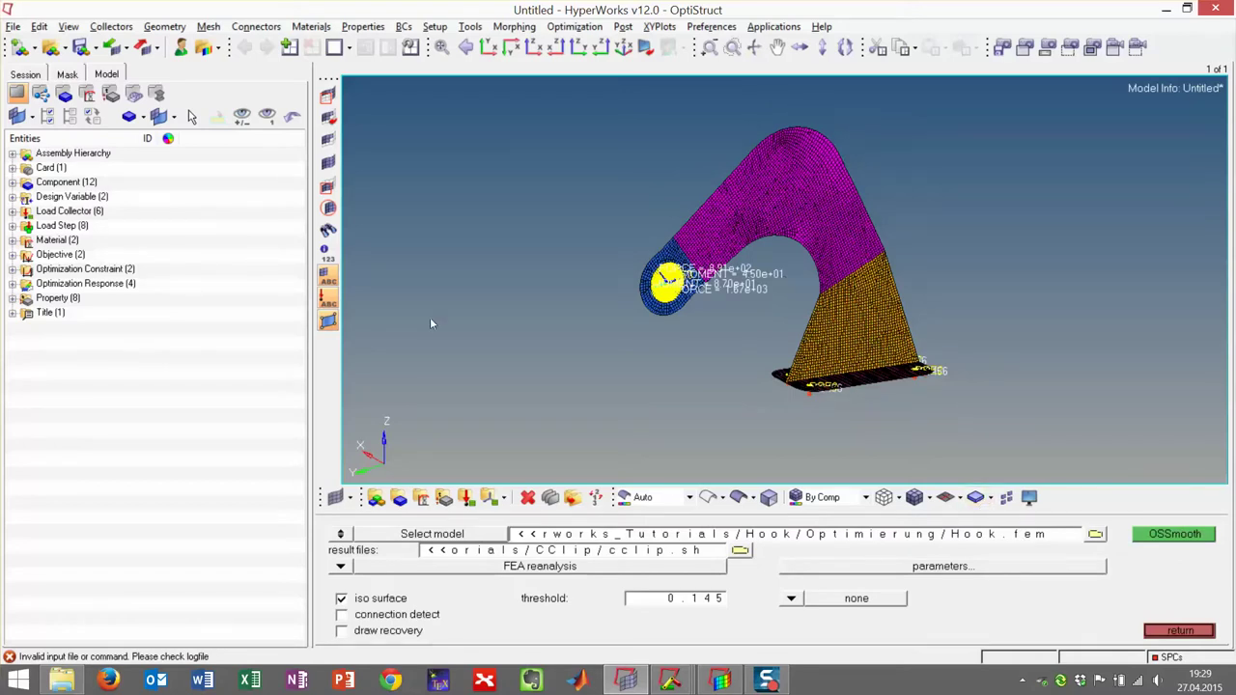
- Hide the Design, Base and NonDesign parts to compare Design.1, then discard the model
click(58, 181)
click(13, 182)
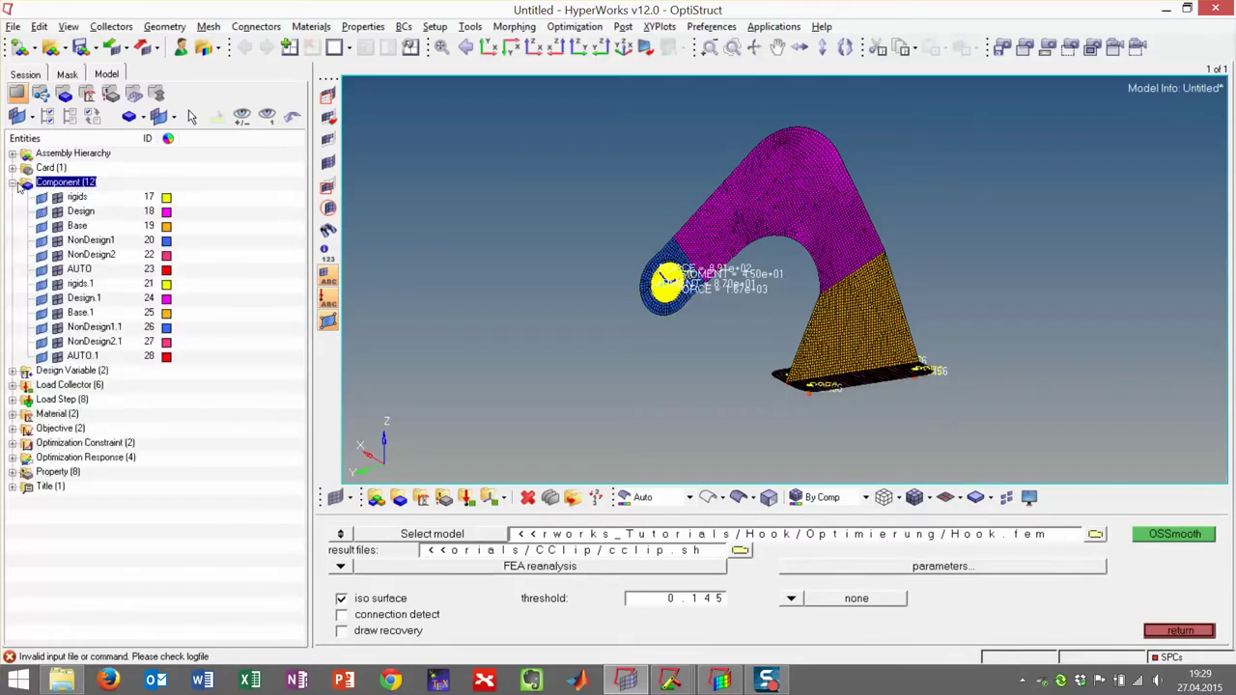
mouse_move(58, 258)
mouse_down()
mouse_move(58, 206)
mouse_move(60, 301)
mouse_up()
click(59, 299)
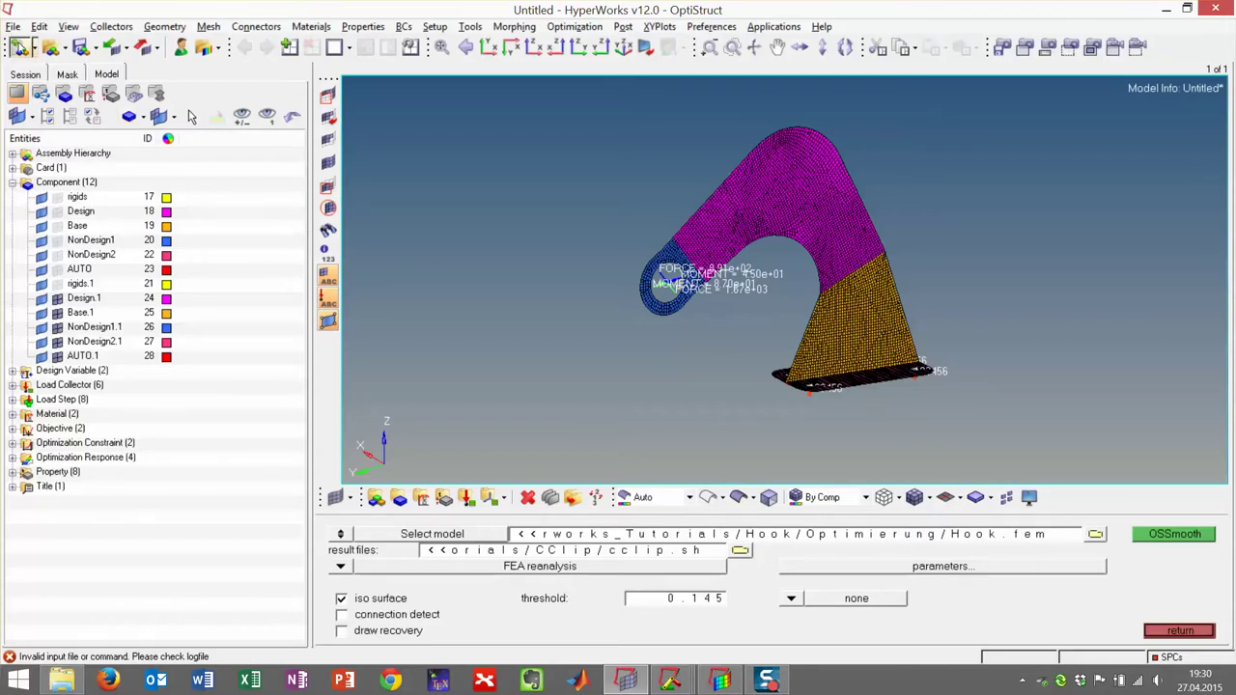
click(19, 46)
click(664, 396)
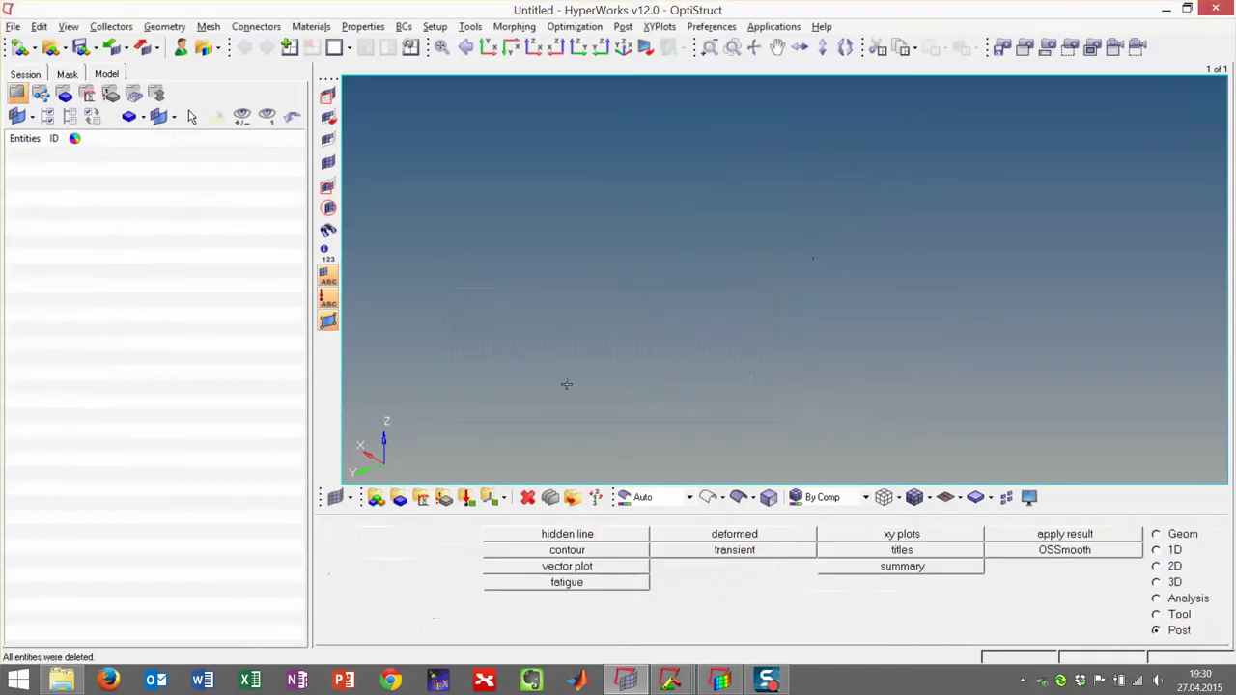
- Pick Hook.hm from the Hook folder as the OSSmooth result file and run it
click(1105, 554)
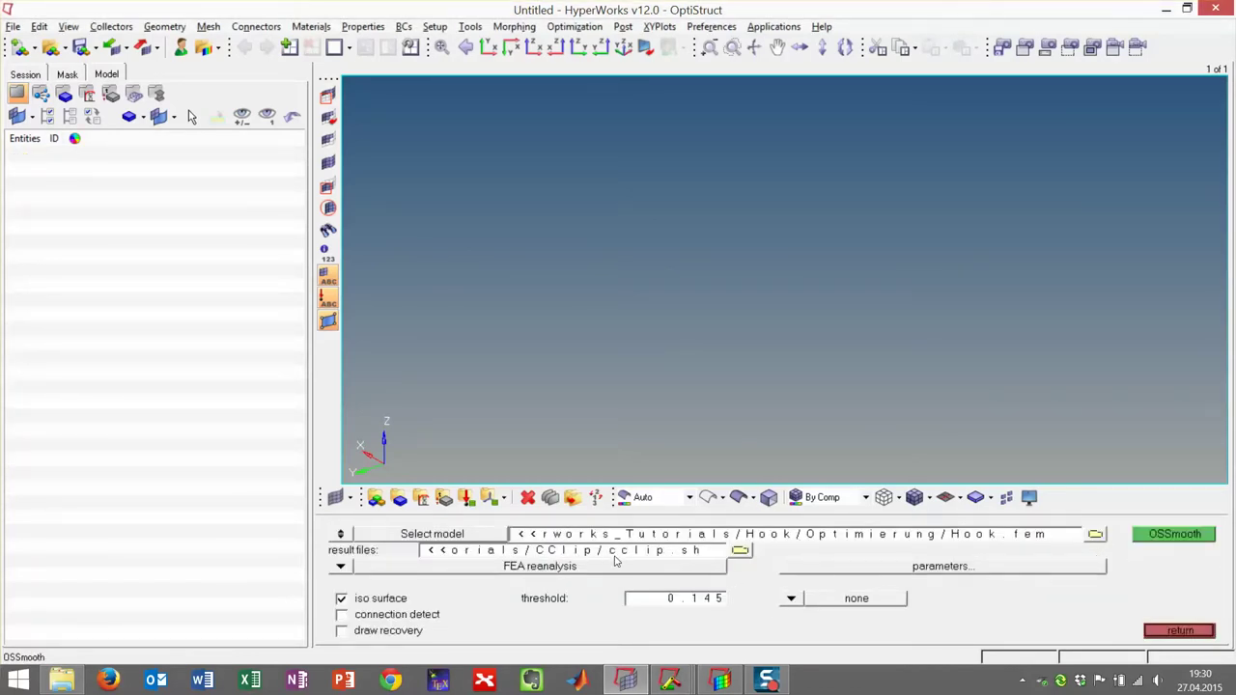
click(740, 550)
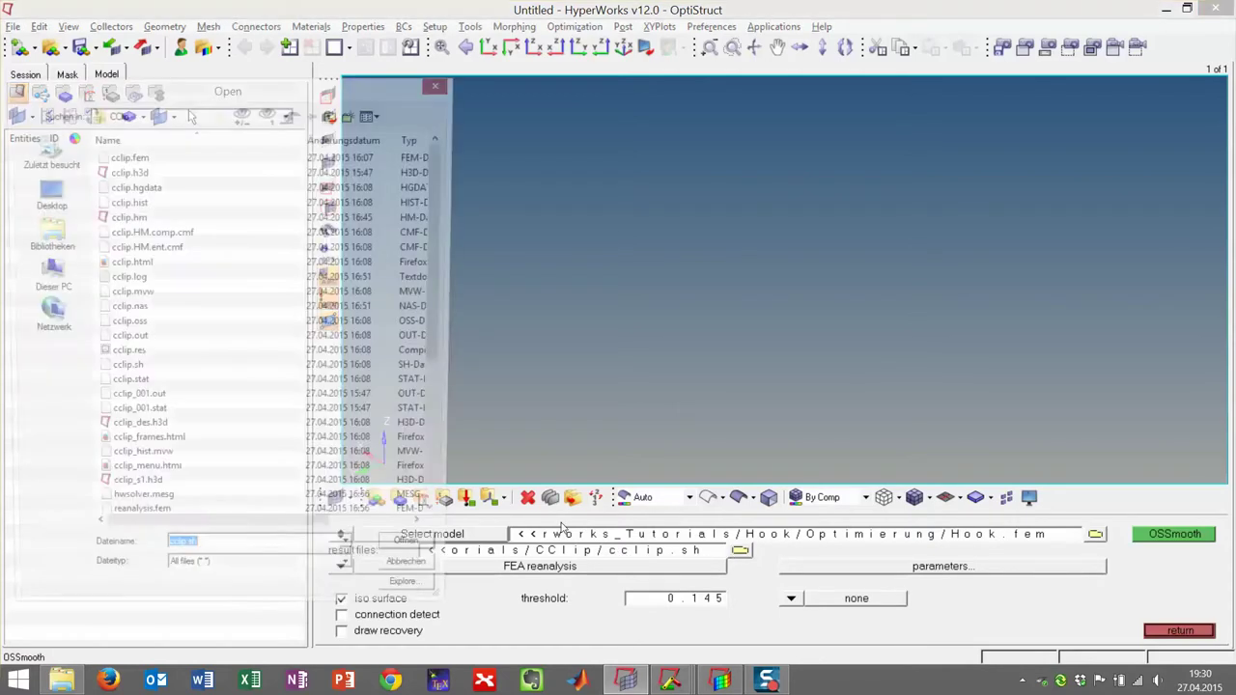
click(332, 114)
double_click(157, 171)
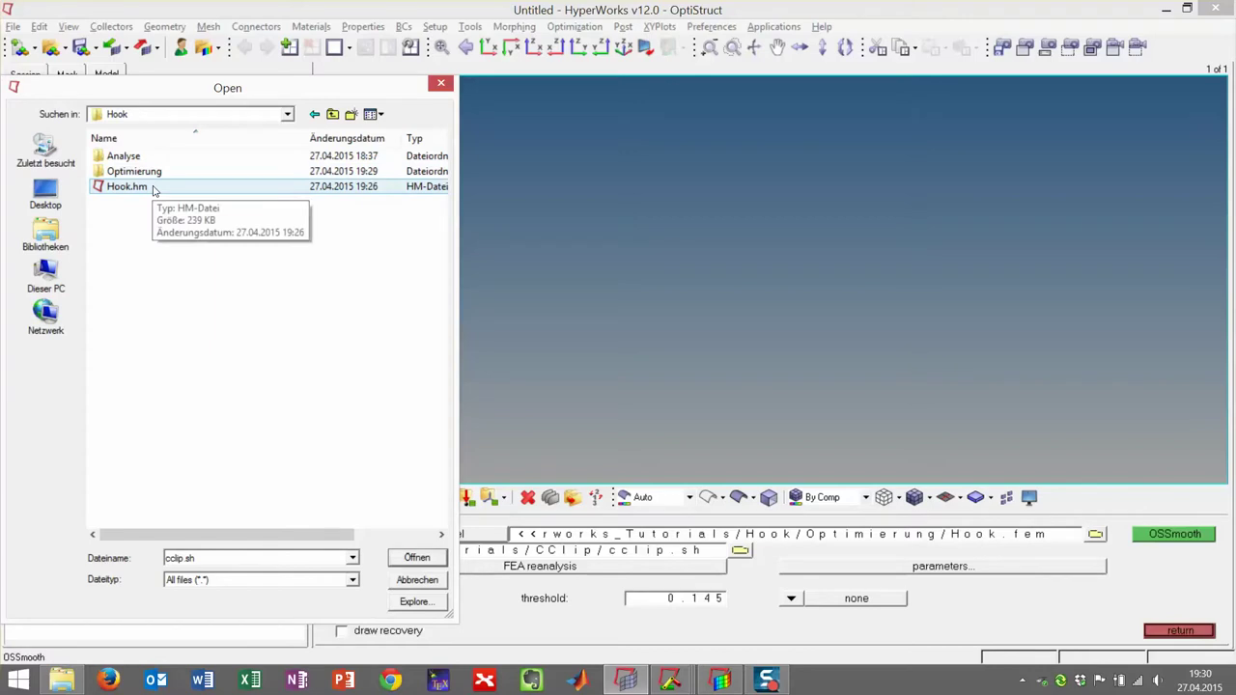
double_click(126, 186)
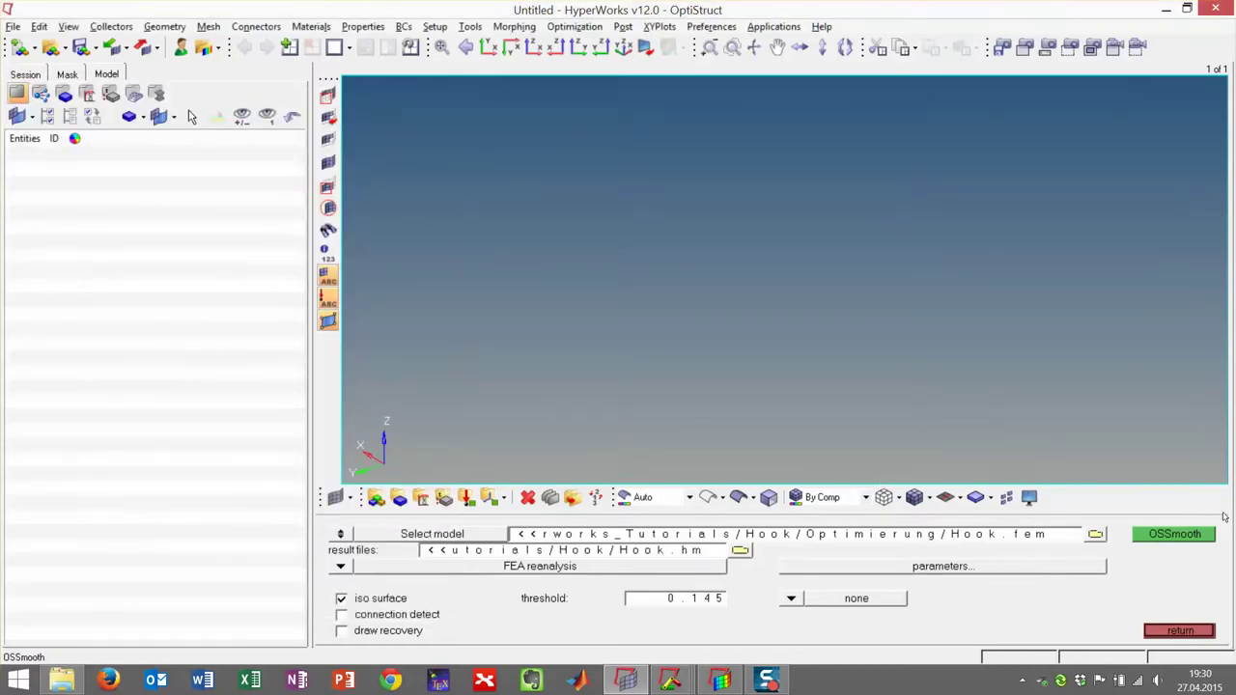
click(1202, 533)
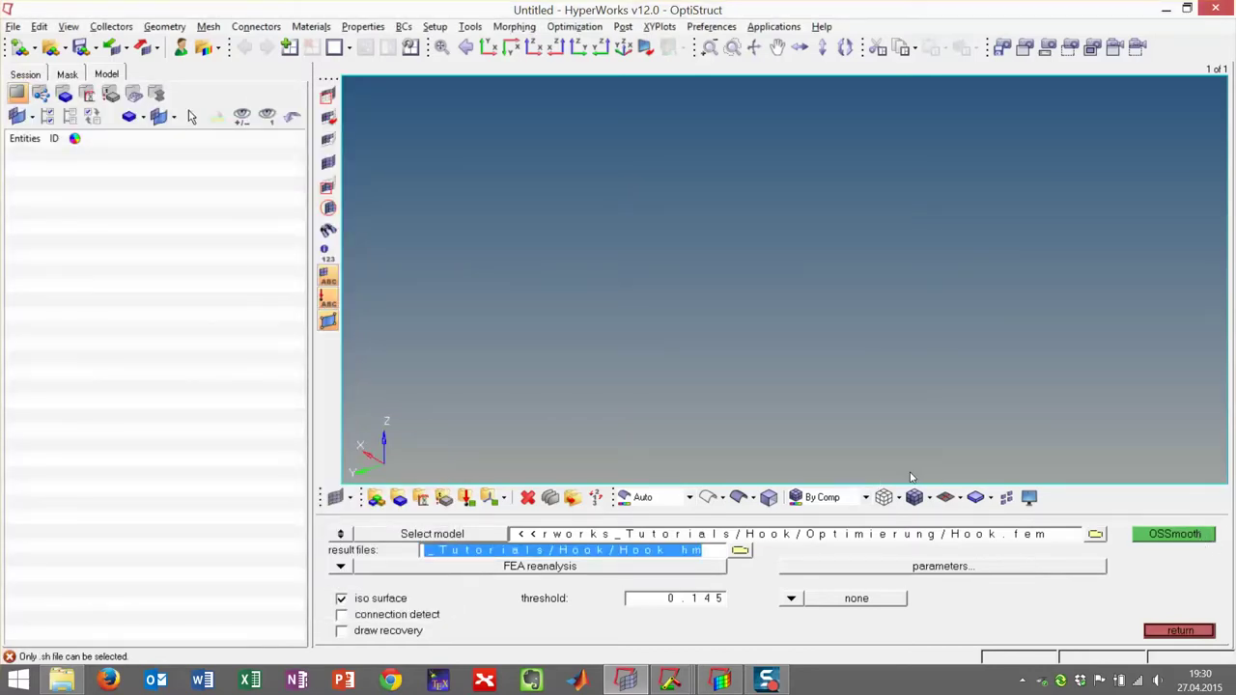
- Change the result file to Hook.sh in the Optimierung folder and rerun OSSmooth
click(741, 550)
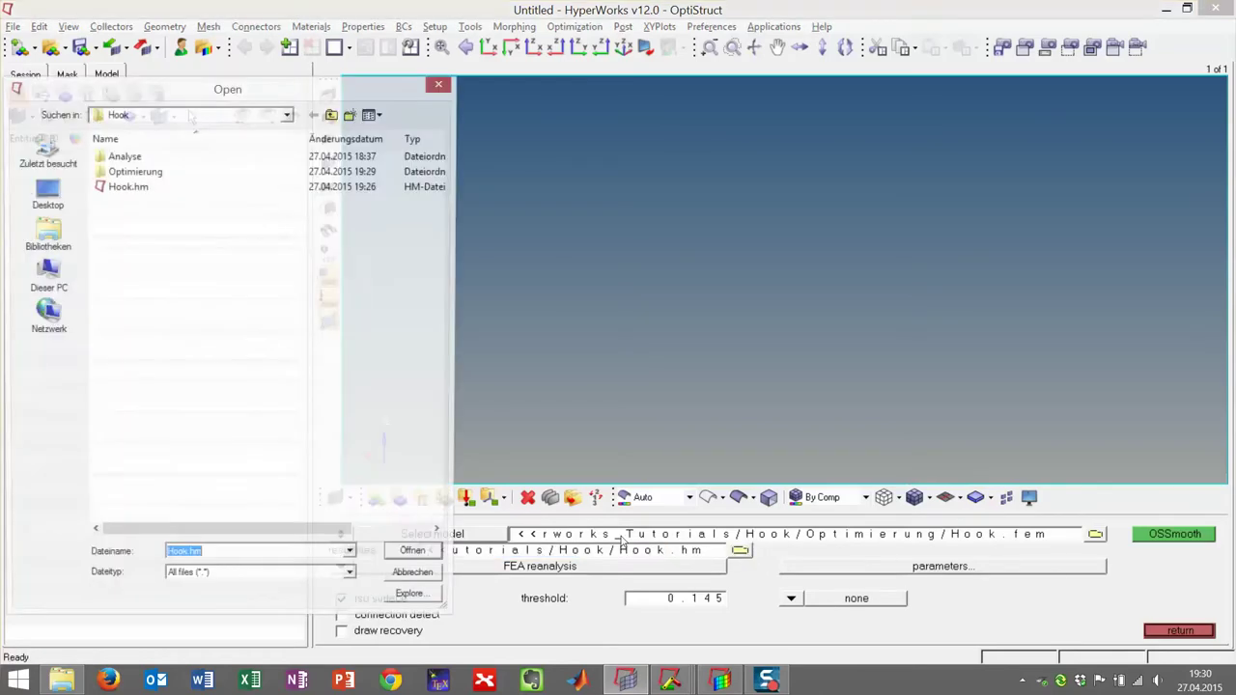
double_click(206, 171)
double_click(210, 310)
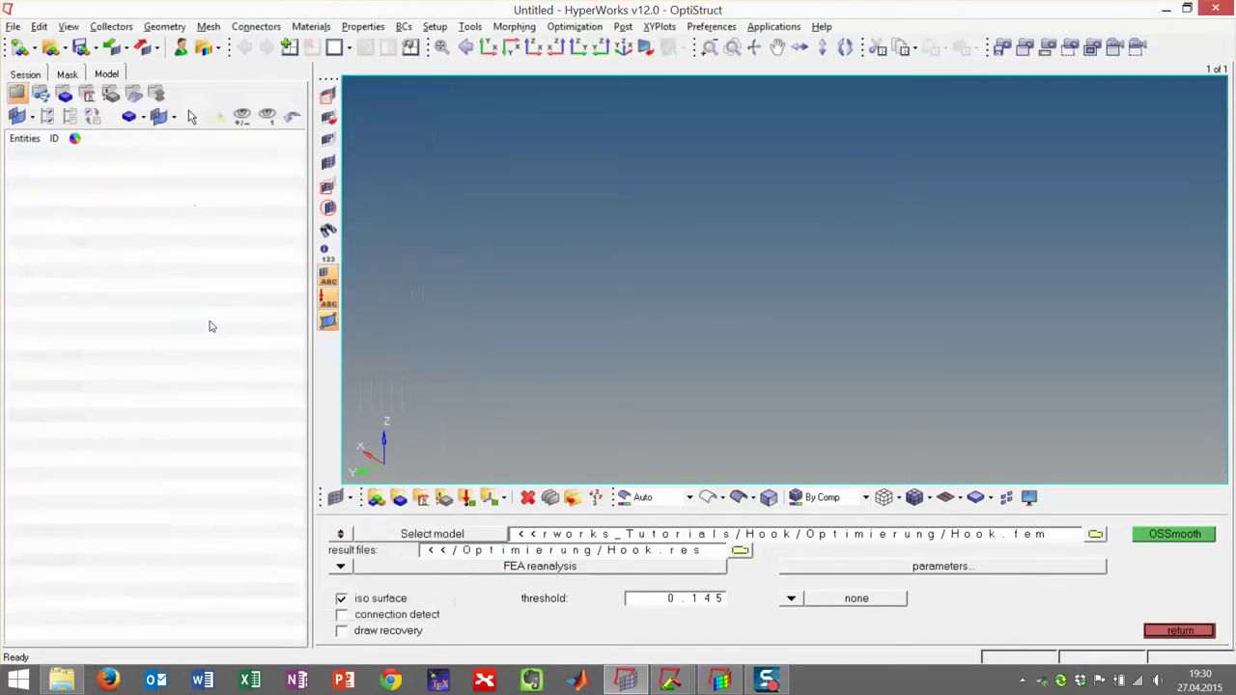
click(738, 552)
click(164, 329)
double_click(164, 329)
click(1149, 533)
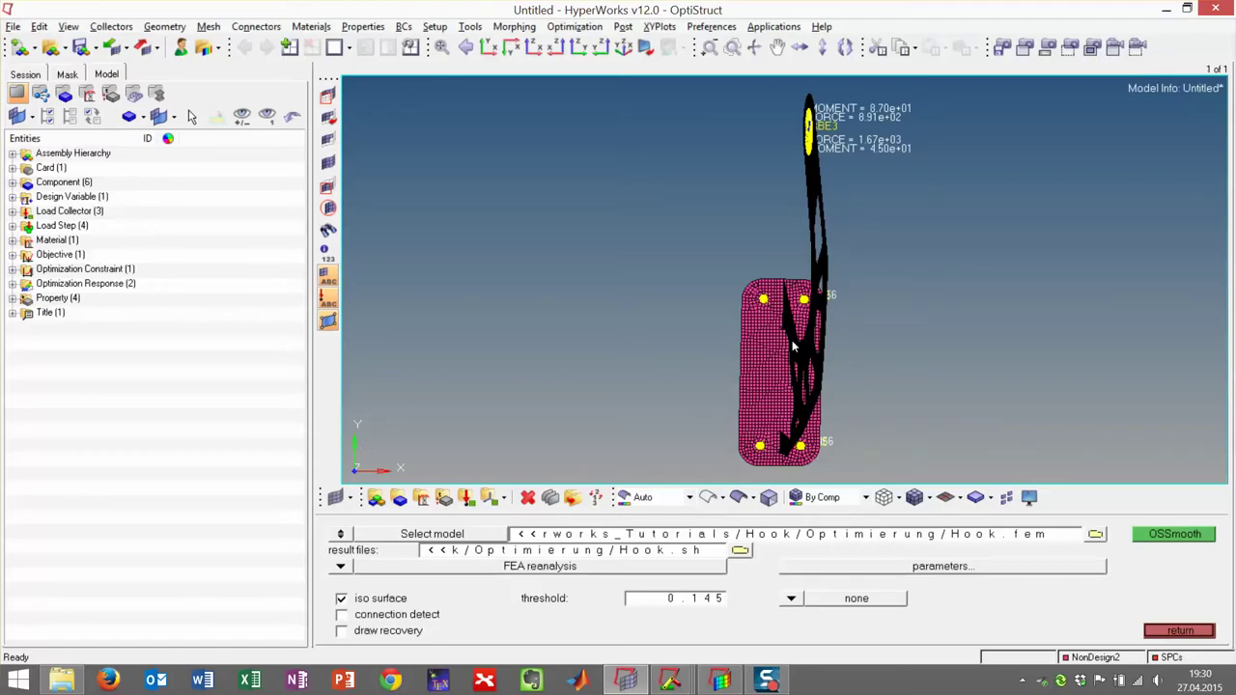
- Rotate and zoom to inspect the smoothed hook and its base plate, then leave OSSmooth
ctrl+drag(792, 339, 909, 292)
scroll(796, 286, up, 1)
scroll(796, 287, up, 3)
scroll(796, 287, up, 2)
scroll(796, 286, down, 2)
mouse_move(855, 293)
ctrl+mouse_down()
mouse_move(859, 331)
mouse_move(843, 262)
ctrl+mouse_up()
scroll(857, 332, down, 2)
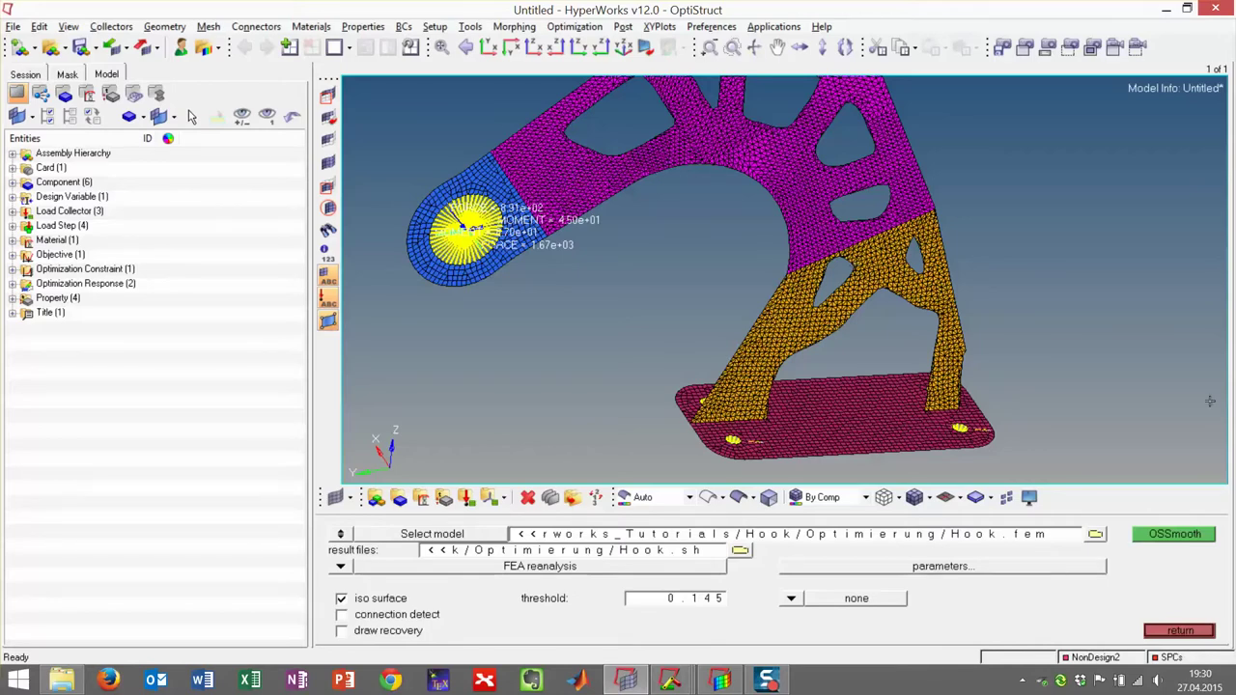
click(1201, 632)
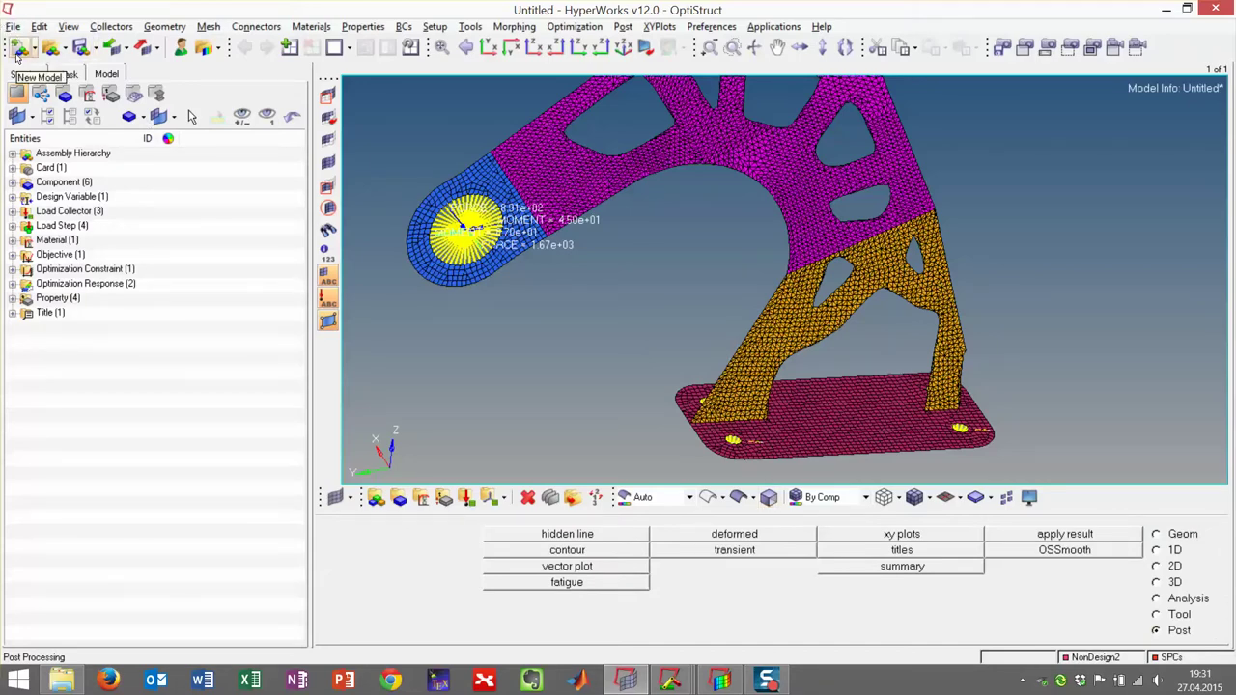
- Clear the model and rerun OSSmooth on the hook with remeshing enabled
click(17, 54)
click(665, 396)
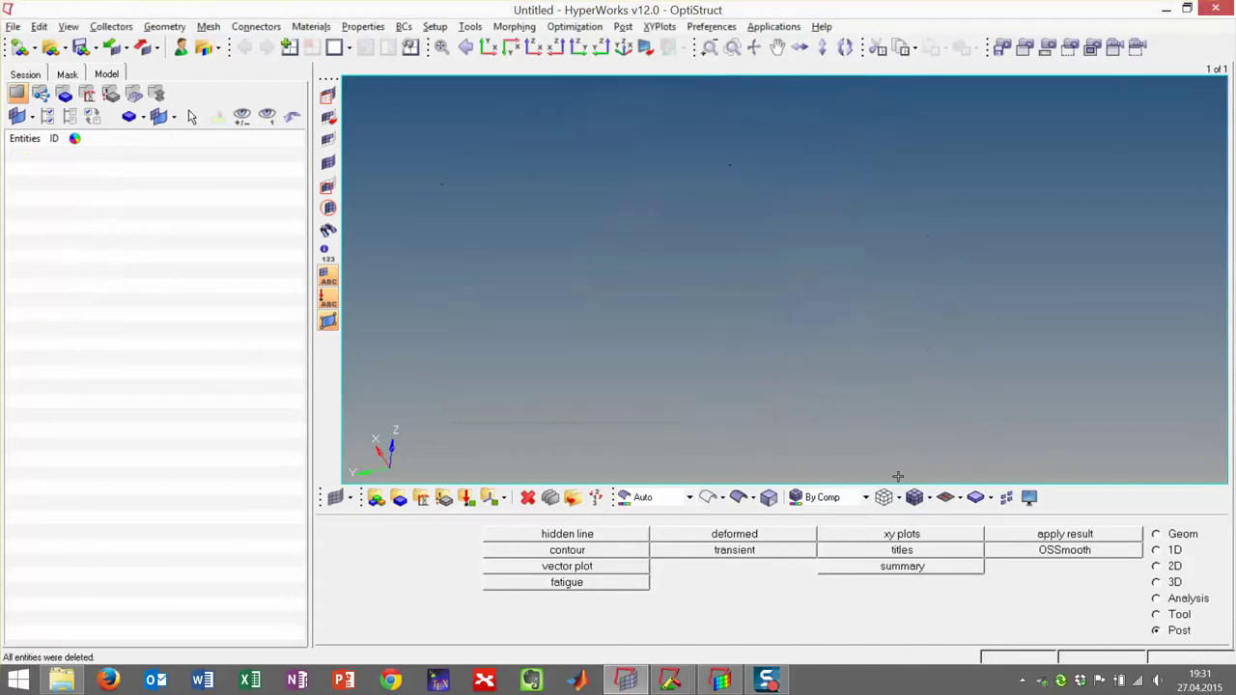
click(1116, 555)
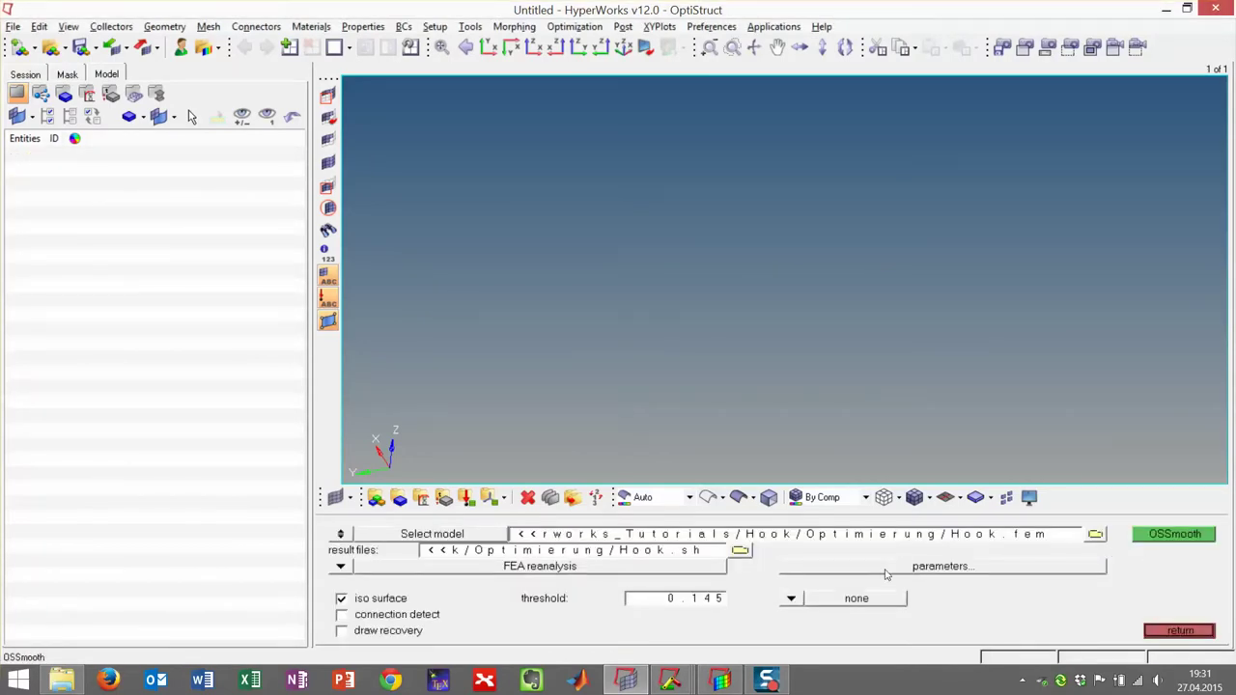
click(885, 571)
click(681, 570)
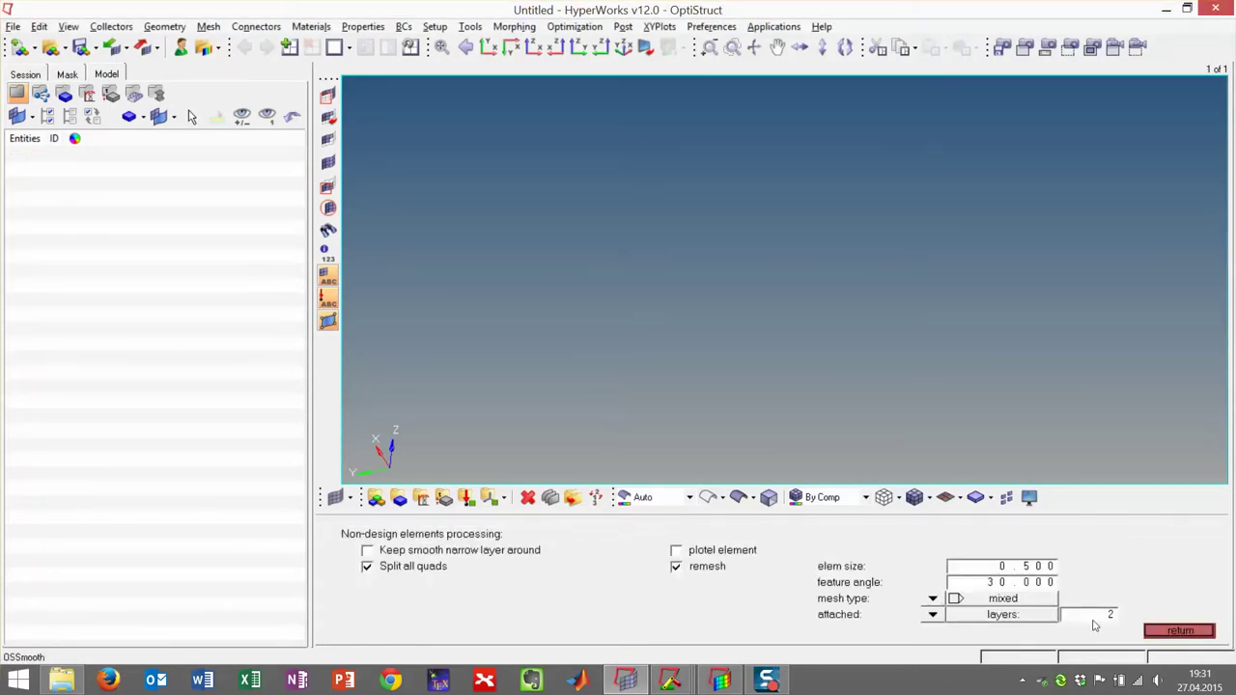
click(1178, 632)
click(1175, 534)
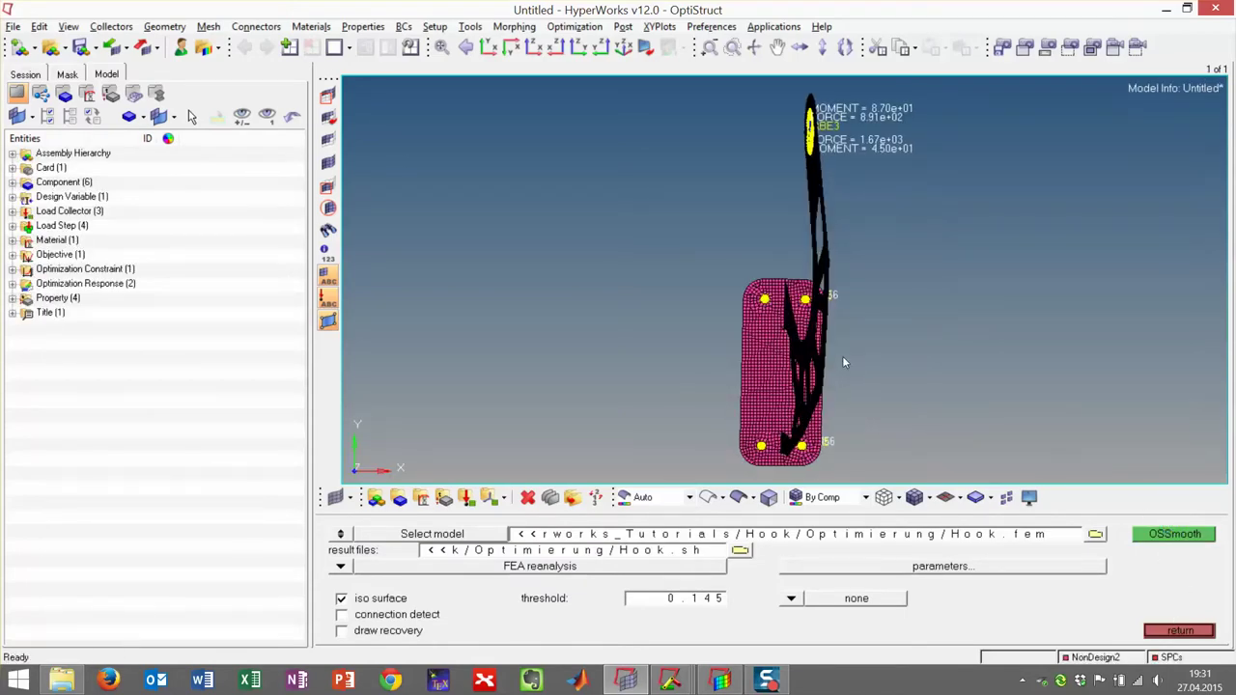
- Inspect the remeshed hook from an angled view and open automesh with F12
mouse_move(842, 361)
ctrl+mouse_down()
mouse_move(1004, 309)
mouse_move(867, 359)
mouse_move(869, 430)
mouse_move(813, 390)
ctrl+mouse_up()
scroll(1004, 309, up, 5)
scroll(867, 359, down, 5)
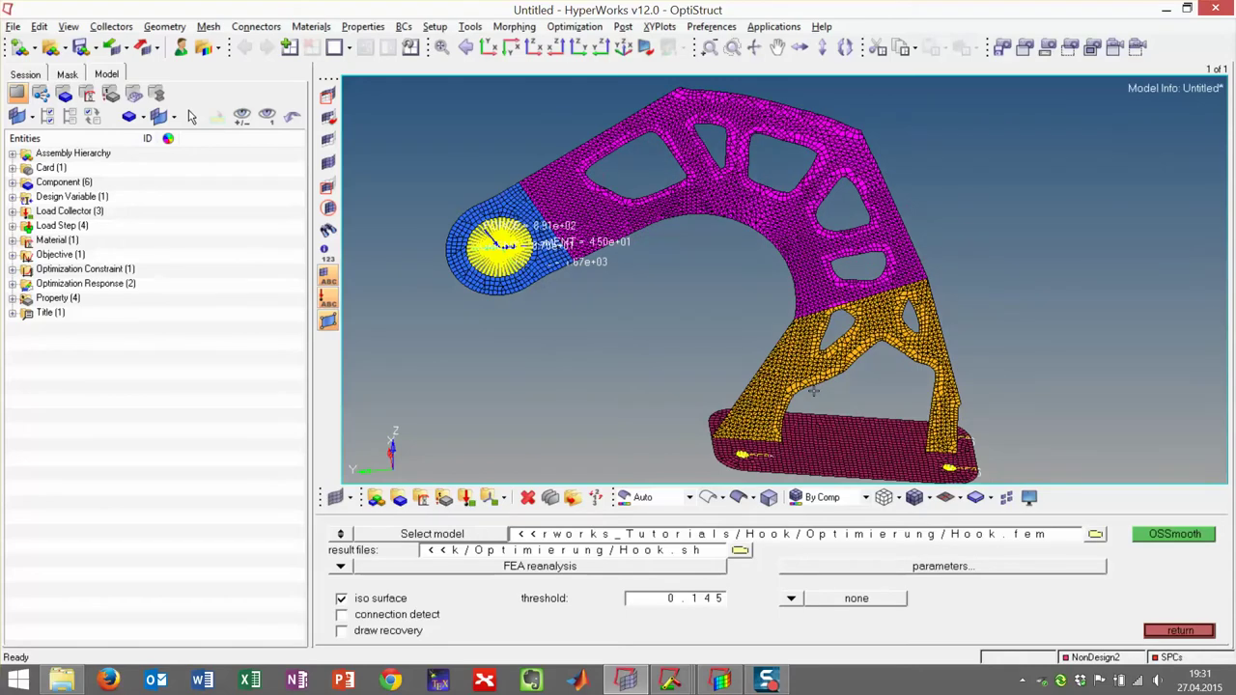
key(F12)
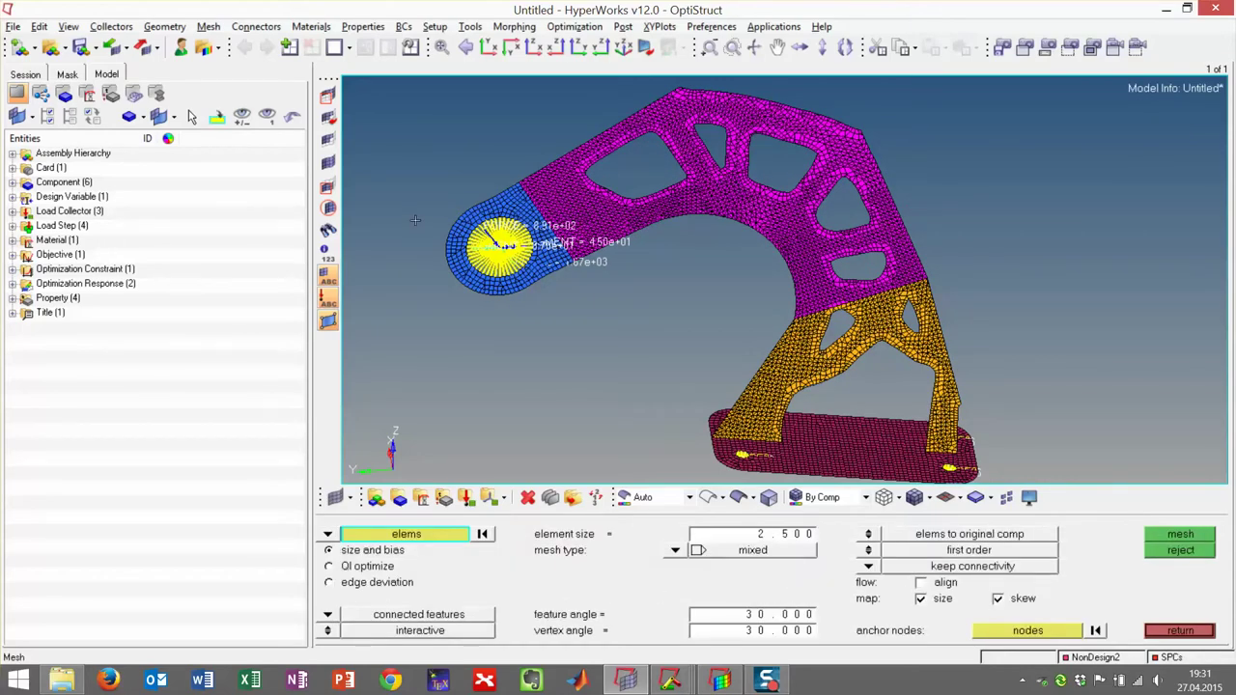
- Remesh the window-selected hook elements at element size 2.5, then expand the element selector options
scroll(609, 314, down, 3)
shift+drag(500, 195, 870, 486)
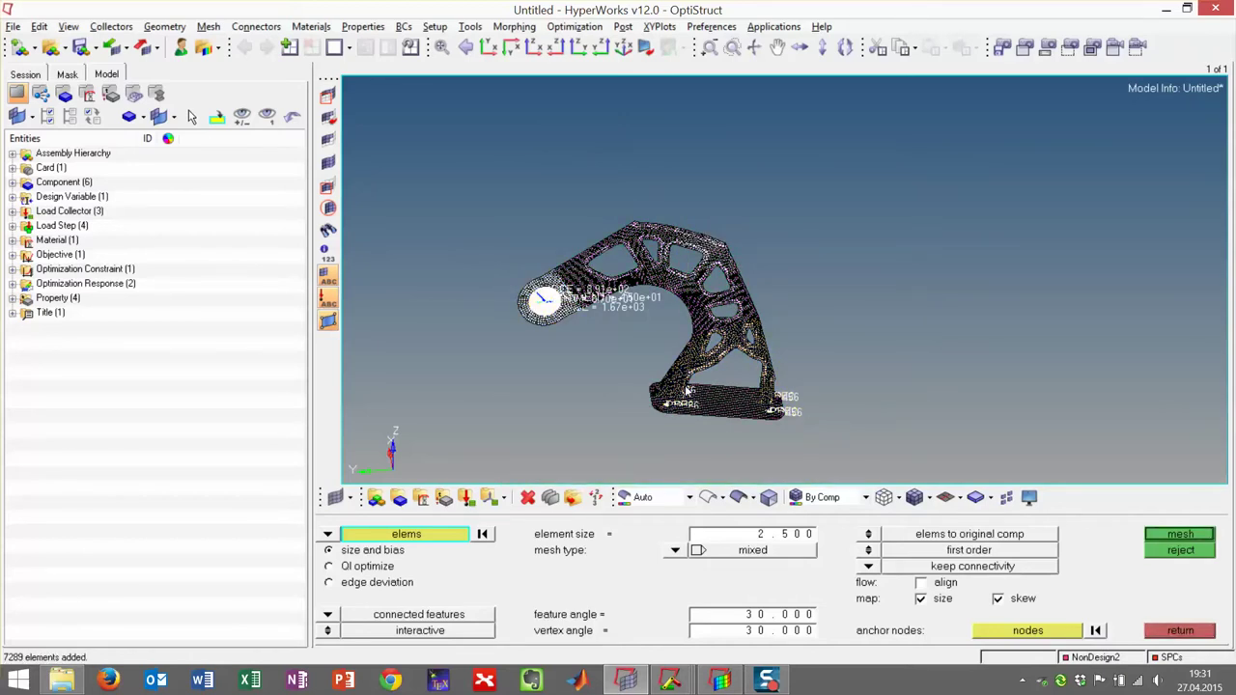
middle_click(516, 468)
scroll(562, 386, up, 4)
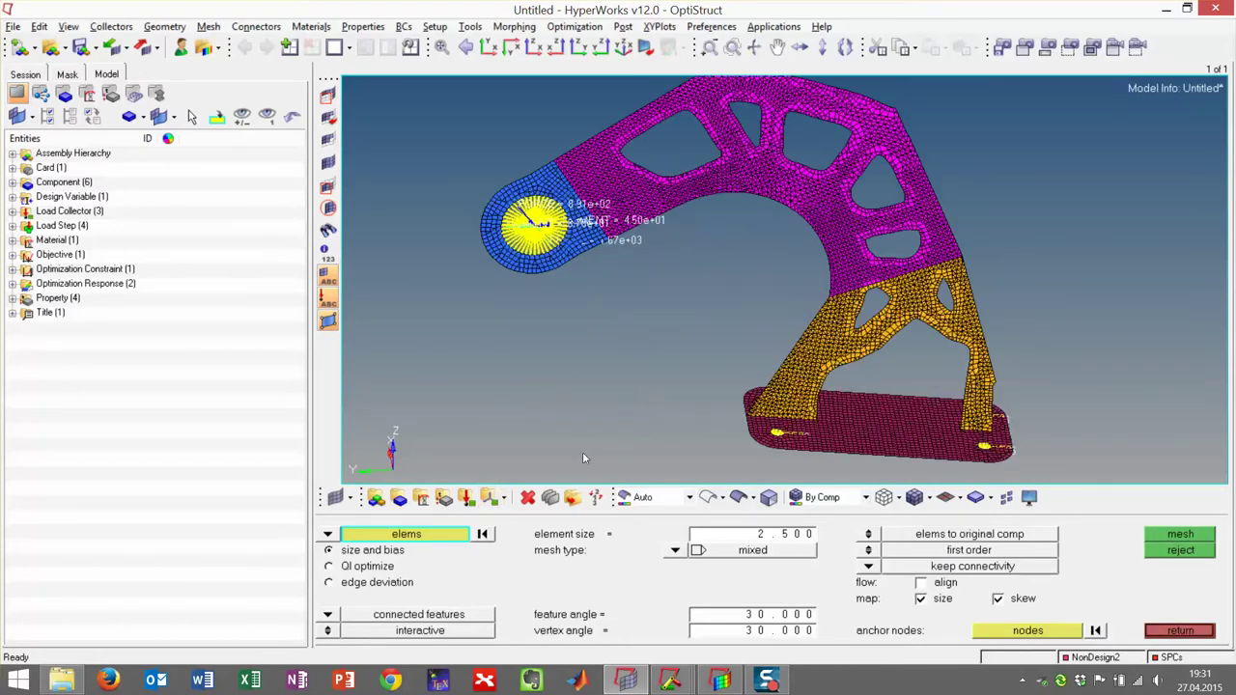
click(433, 538)
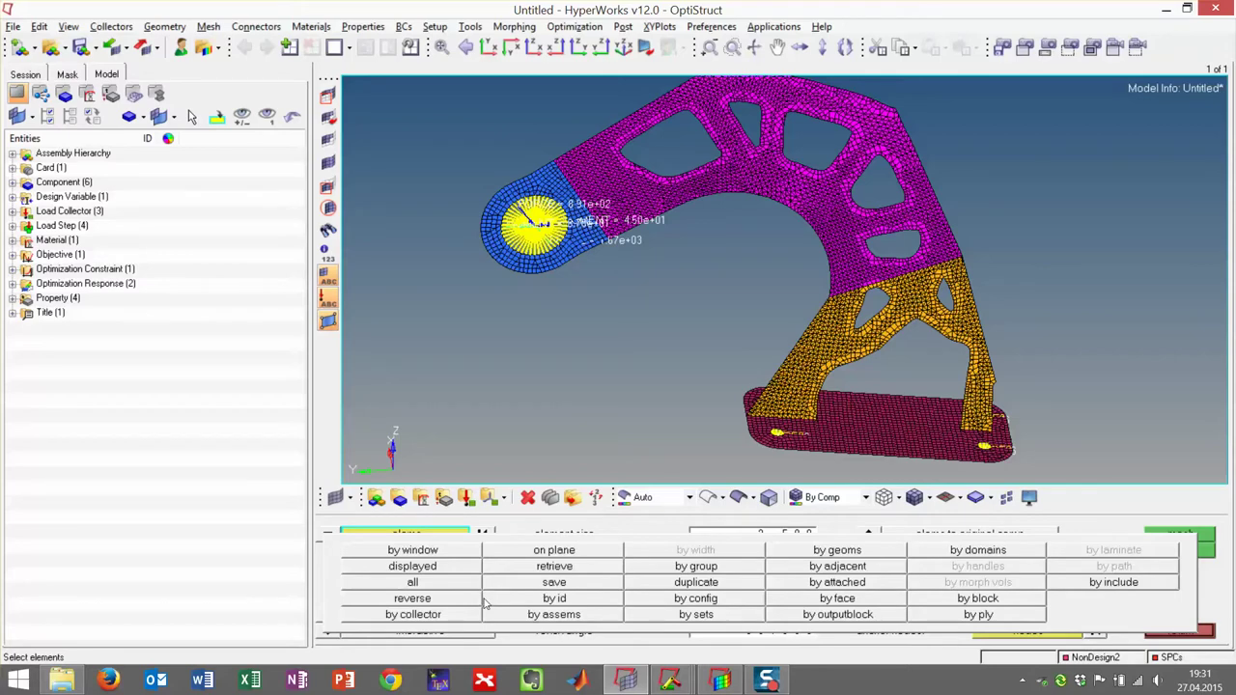
- Select the Design and Base components and remesh them at element size 0.5
click(446, 615)
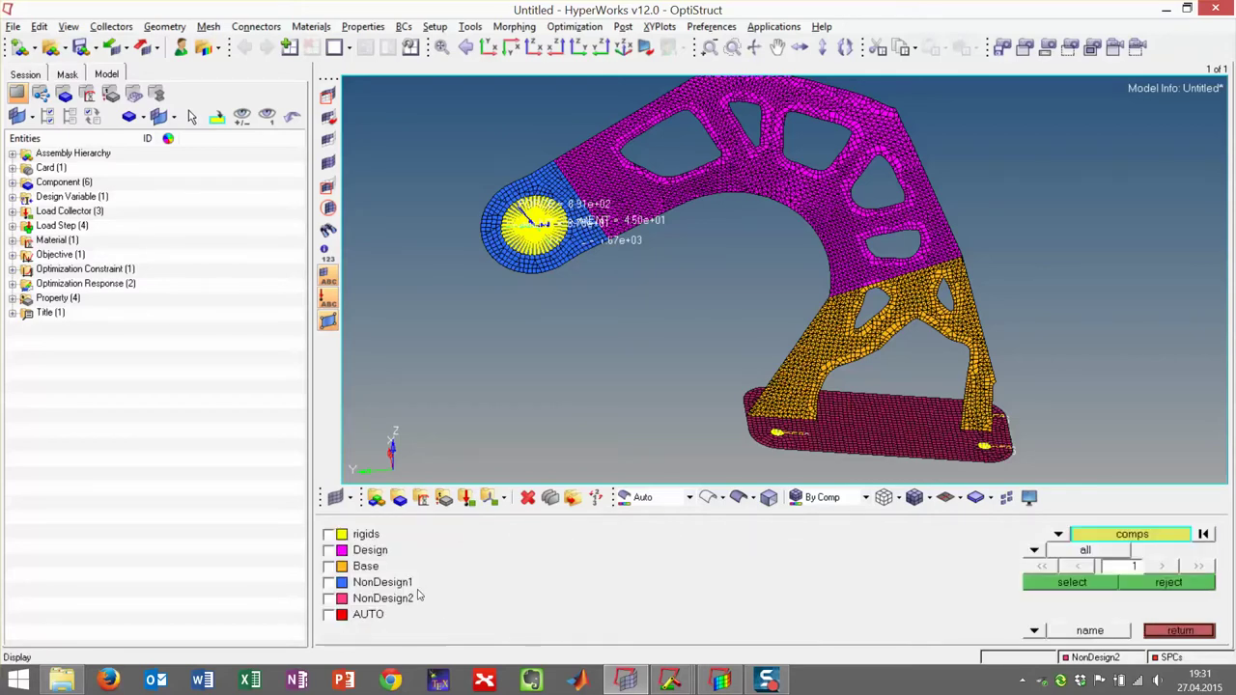
click(330, 566)
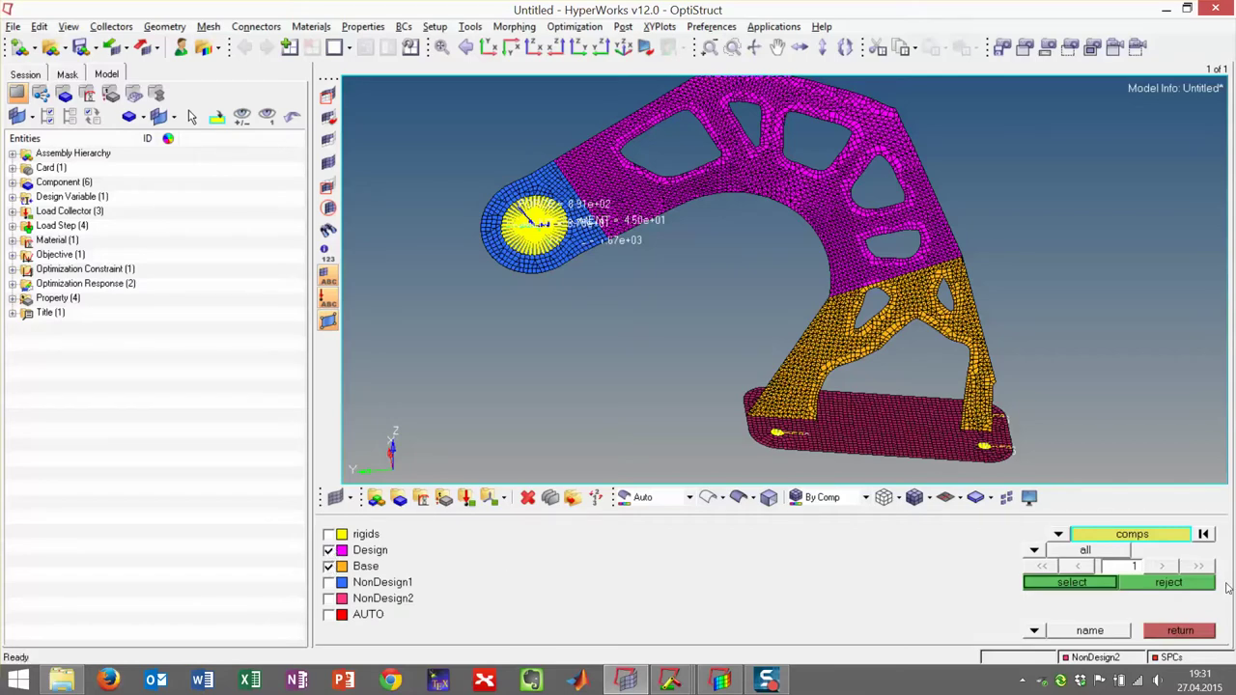
click(1066, 584)
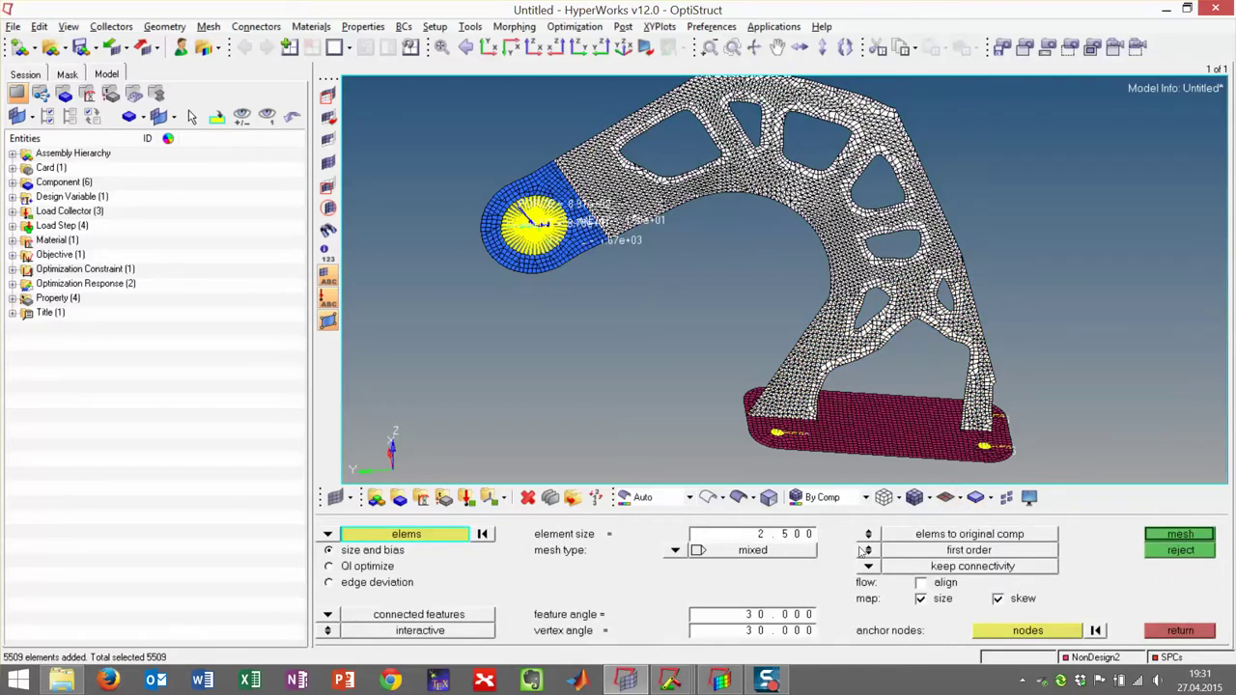
click(782, 537)
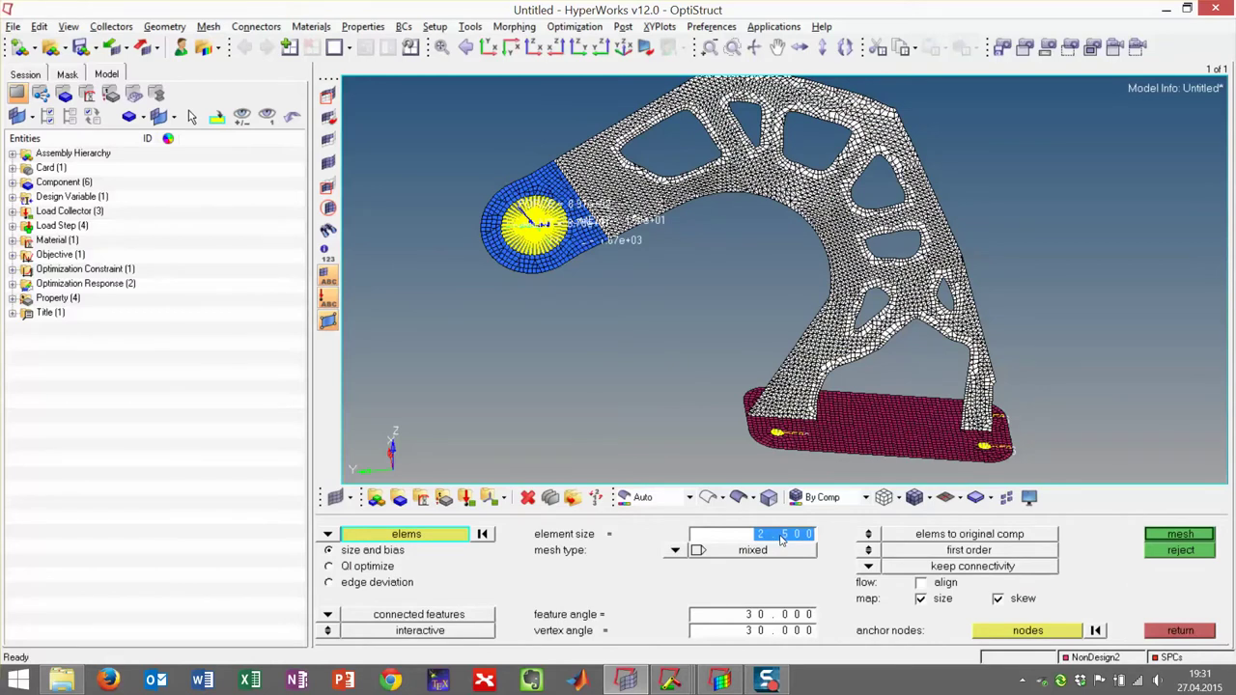
text(0.5)
key(Return)
click(1173, 534)
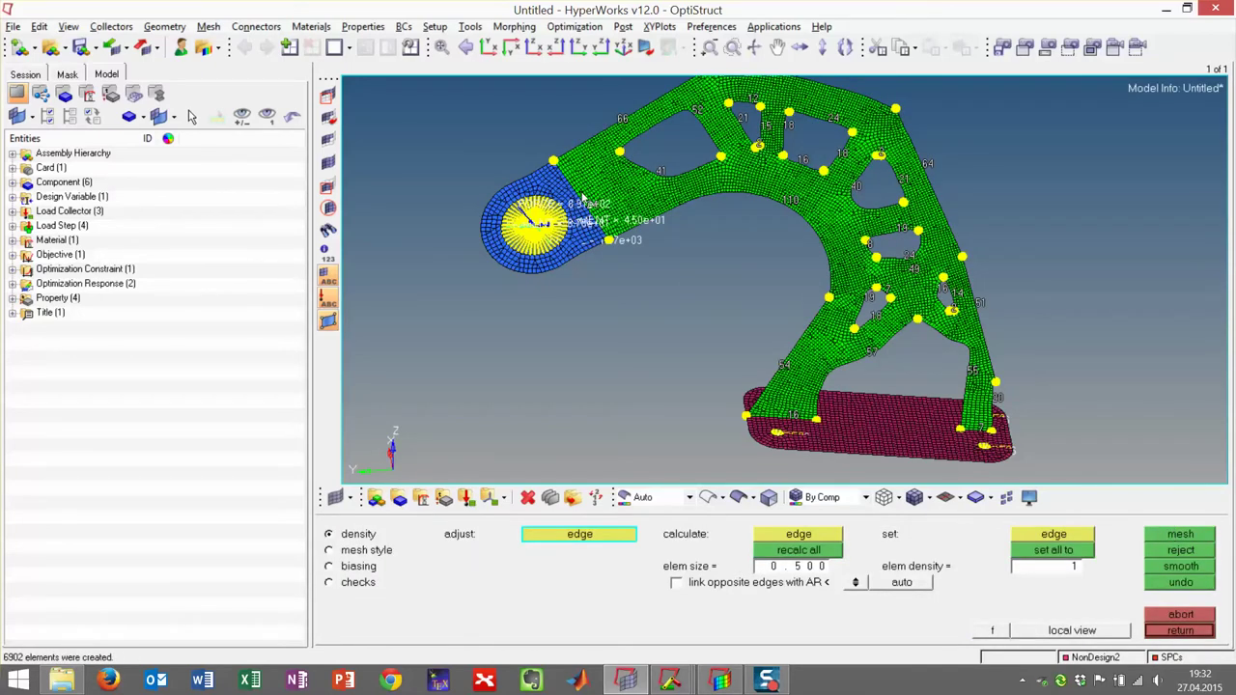
- Accept the 0.5 mesh, exit the meshing and smoothing panels, and go to the Analysis page
scroll(583, 197, up, 2)
scroll(589, 205, up, 2)
scroll(599, 217, up, 1)
scroll(607, 228, up, 1)
scroll(608, 228, down, 4)
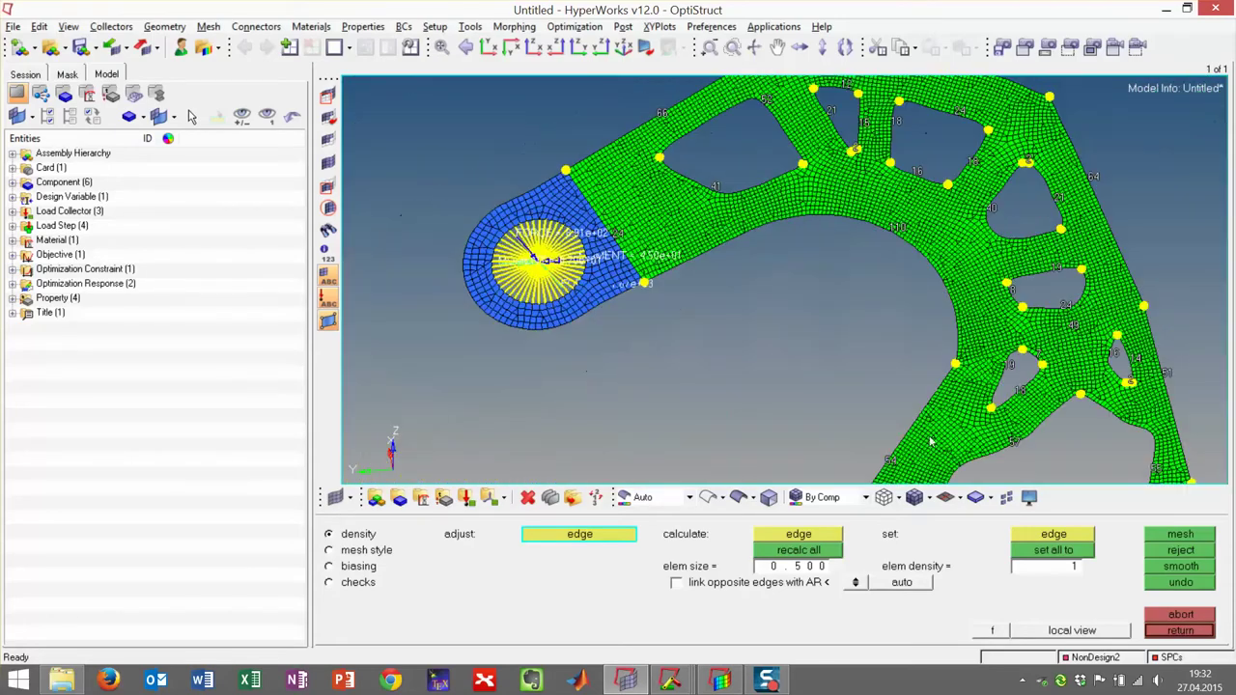
click(1195, 631)
click(1194, 630)
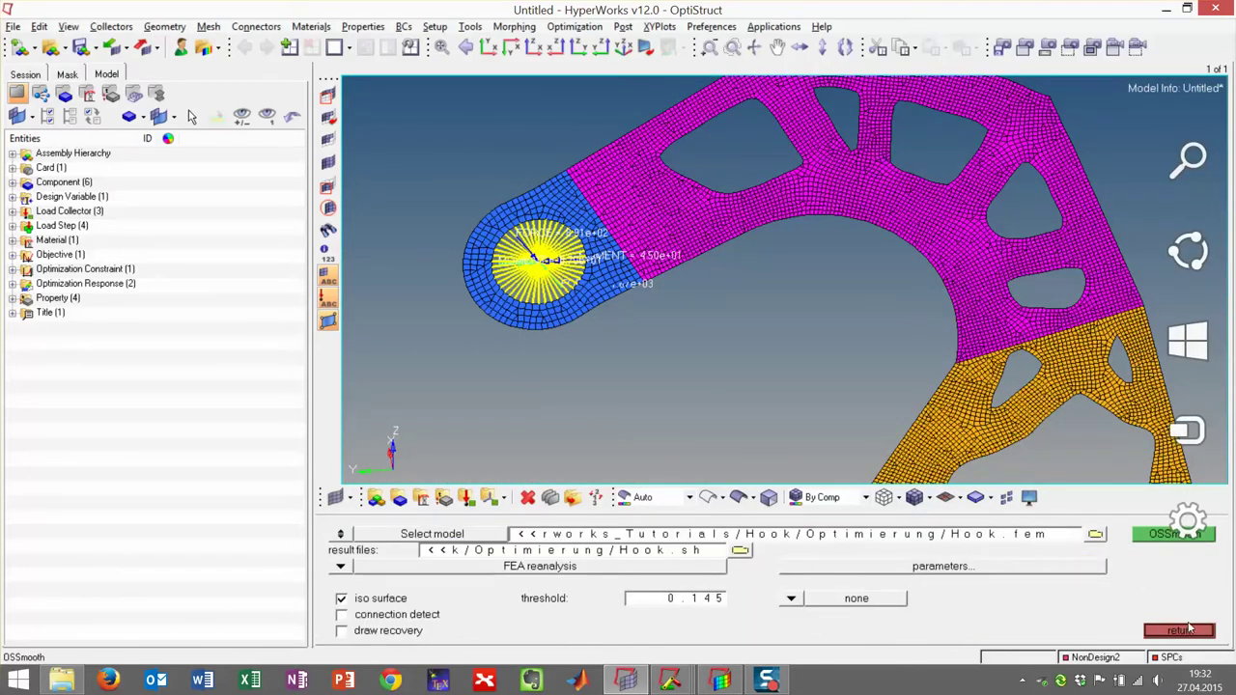
click(1190, 630)
click(1170, 600)
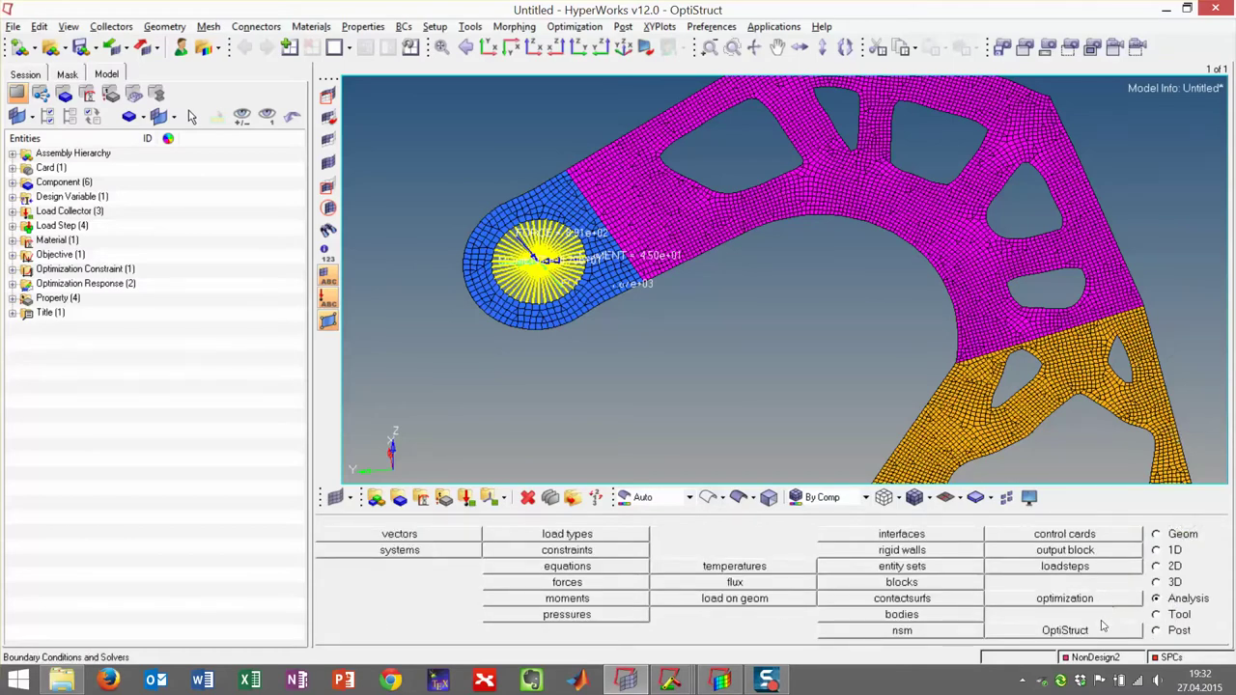
- Save the OptiStruct input as Hook.fem in a new ReAnalysis folder under Hook and start the run
click(1092, 631)
click(1046, 534)
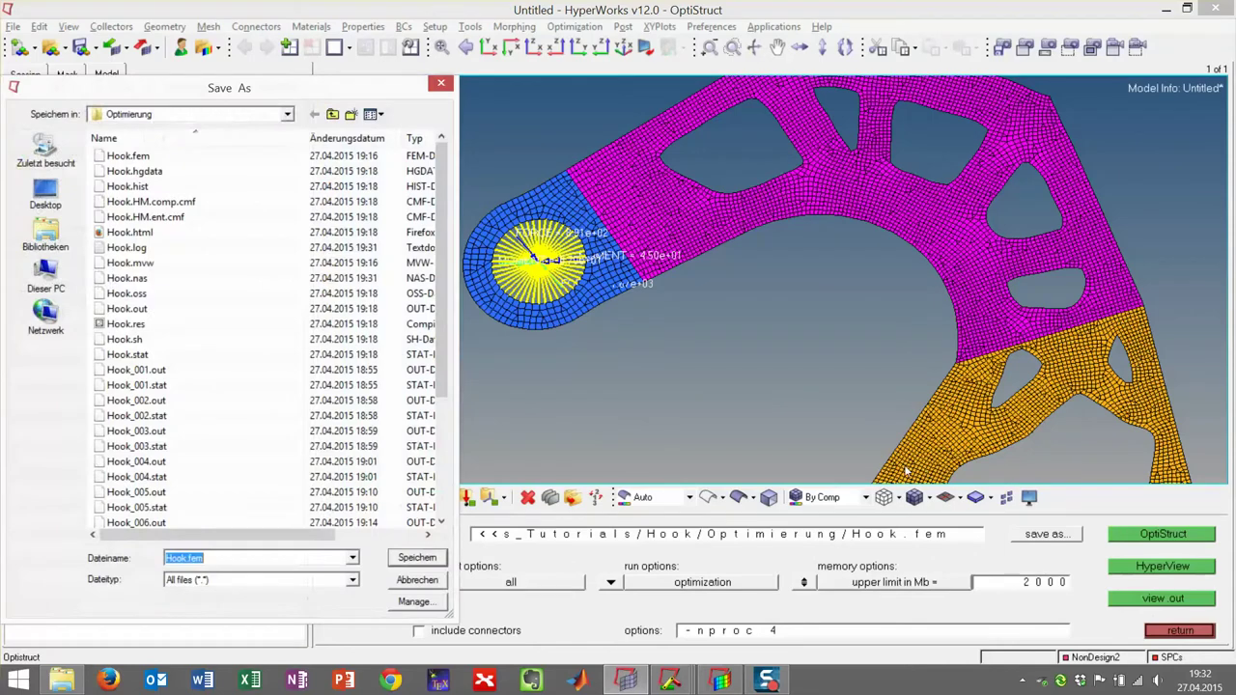
click(332, 114)
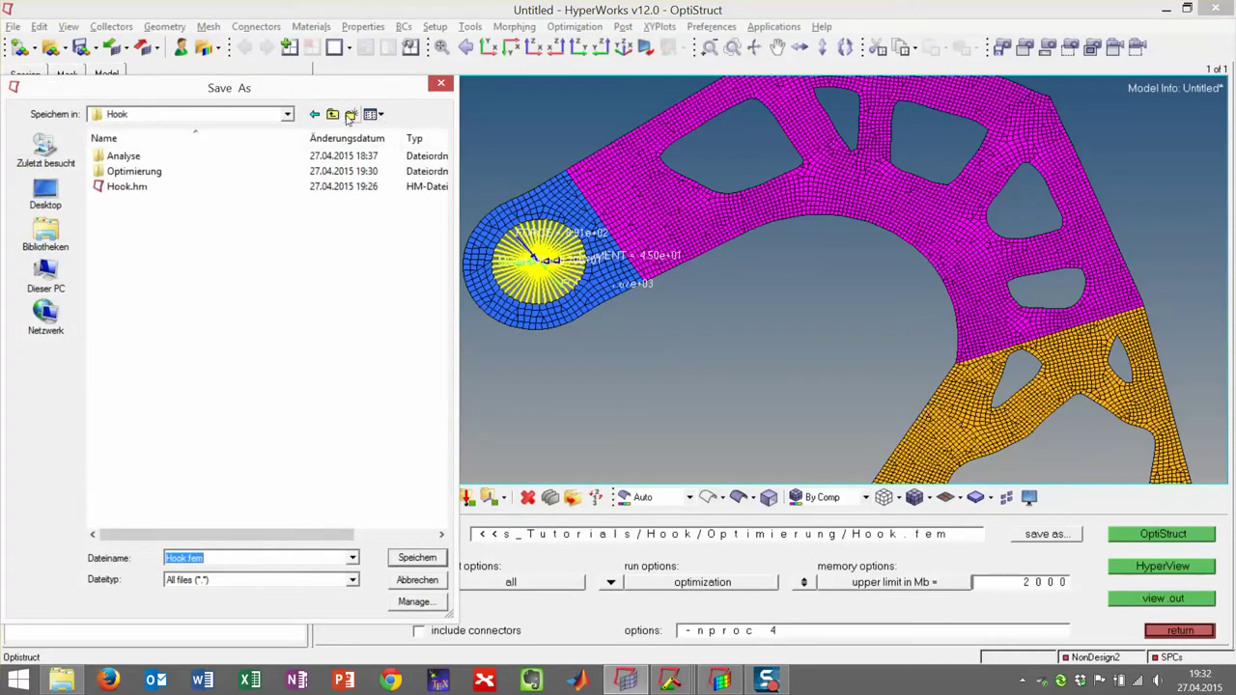
click(349, 114)
text(ReAnalysis)
key(Return)
key(Return)
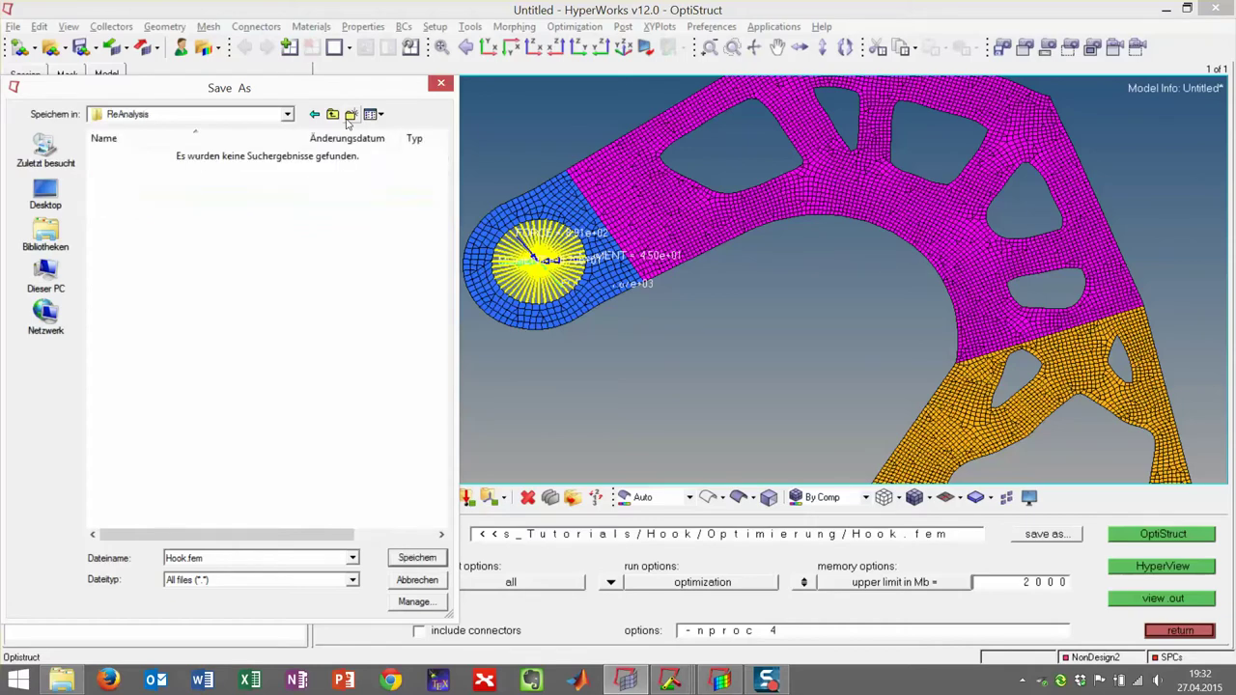
click(419, 558)
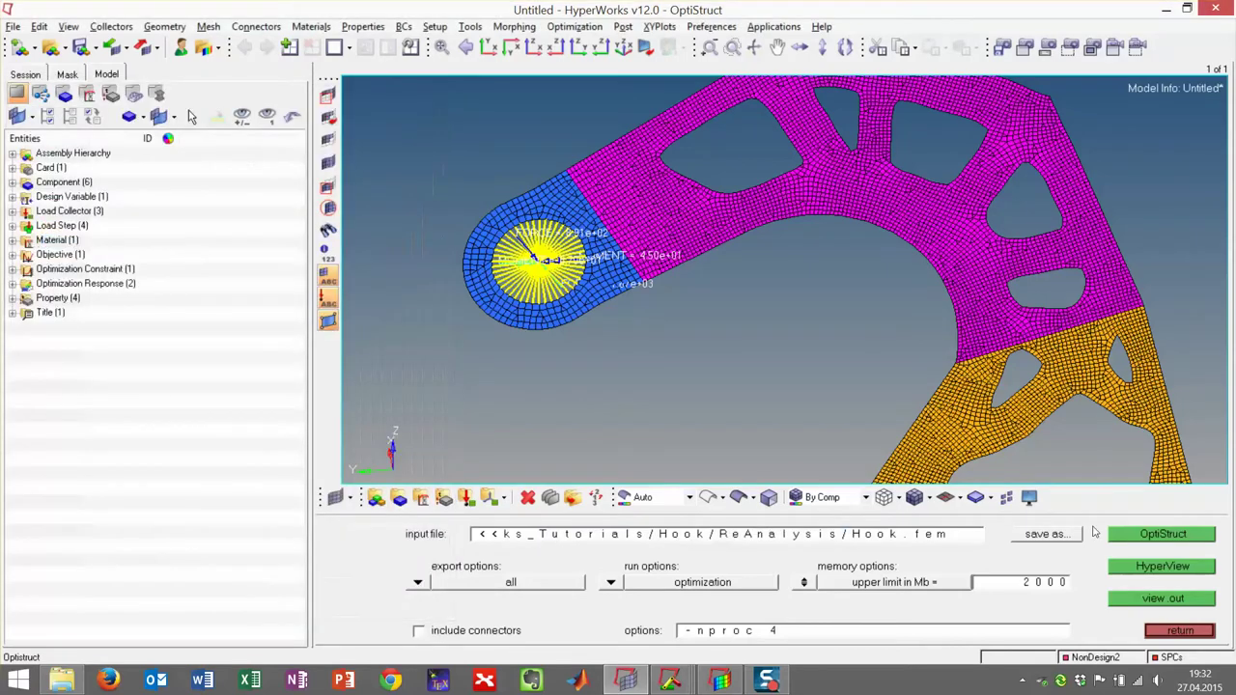
click(1149, 534)
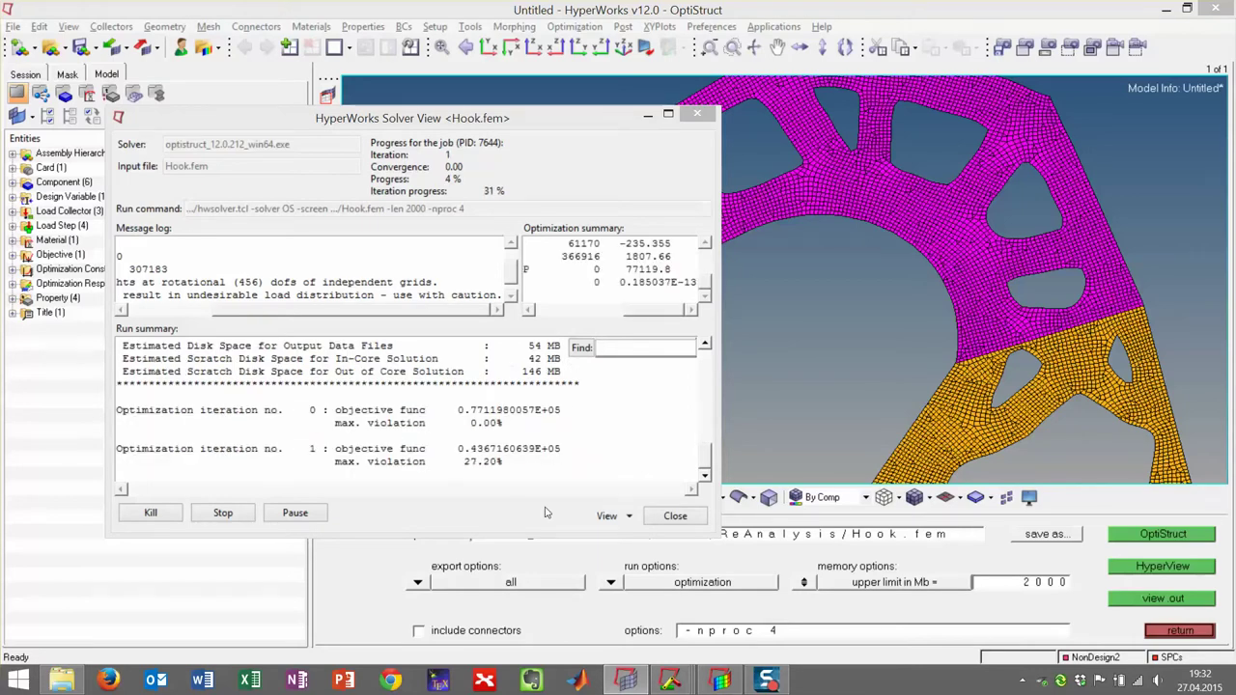
- Kill the running optimization, set the OptiStruct run type to analysis, and rerun
click(150, 513)
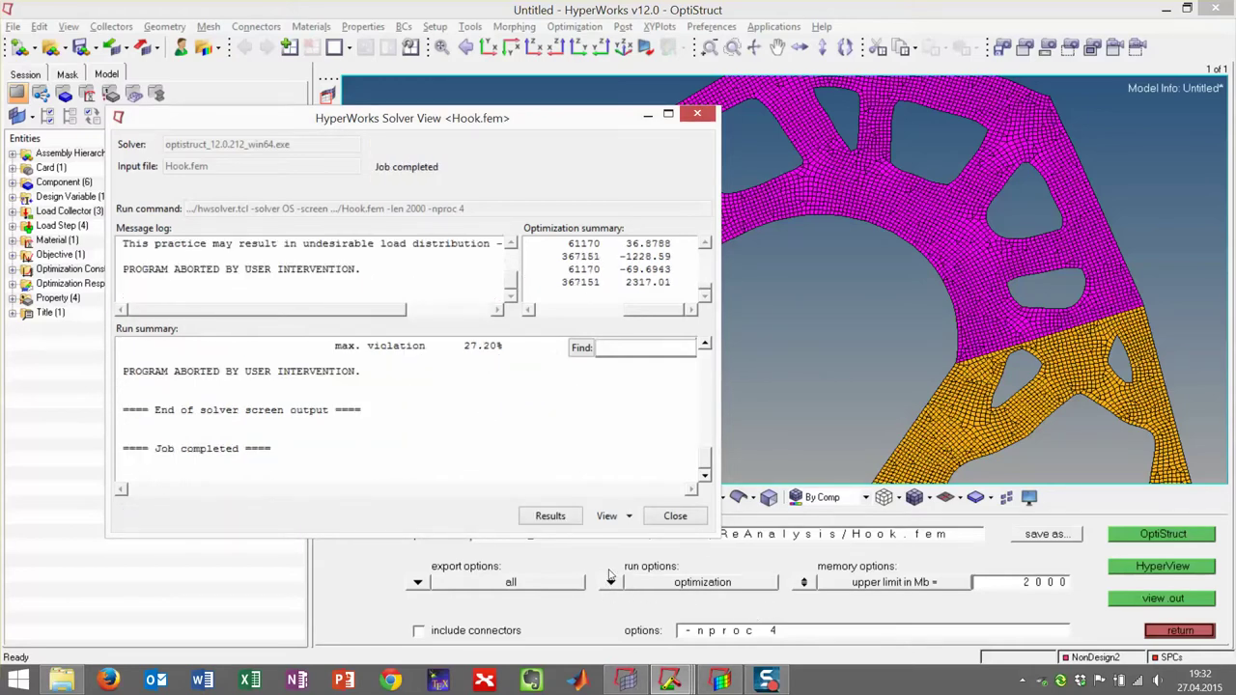
click(676, 517)
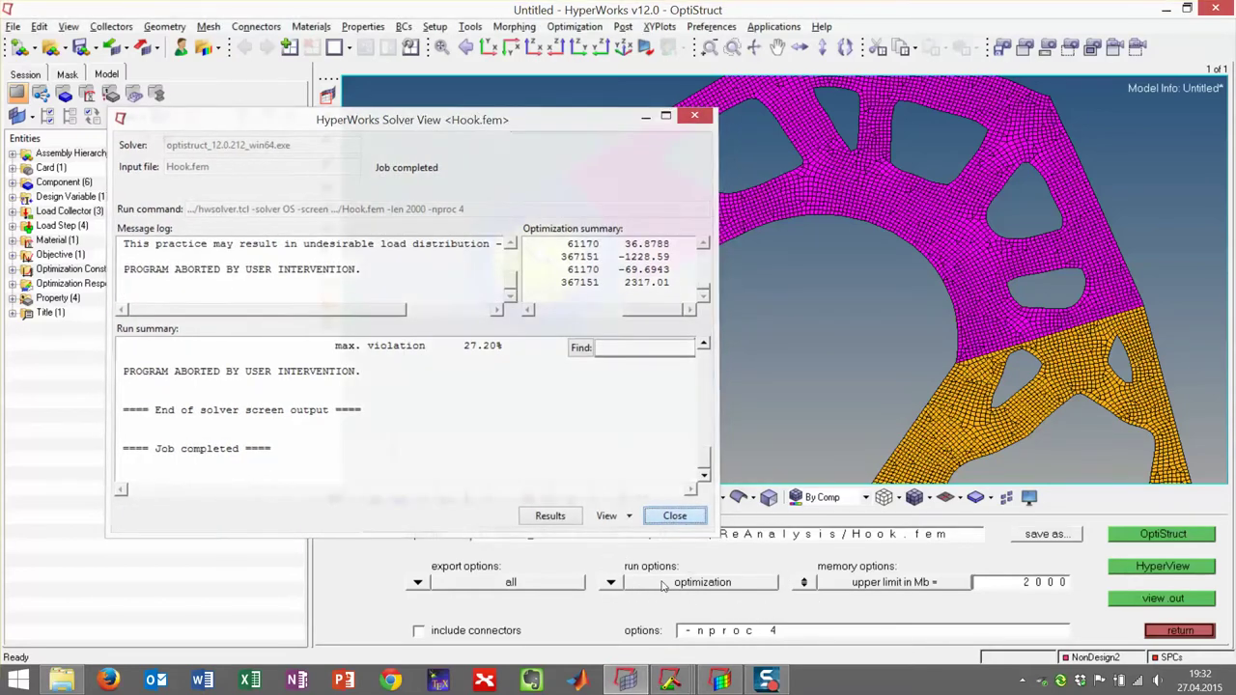
click(610, 582)
click(618, 556)
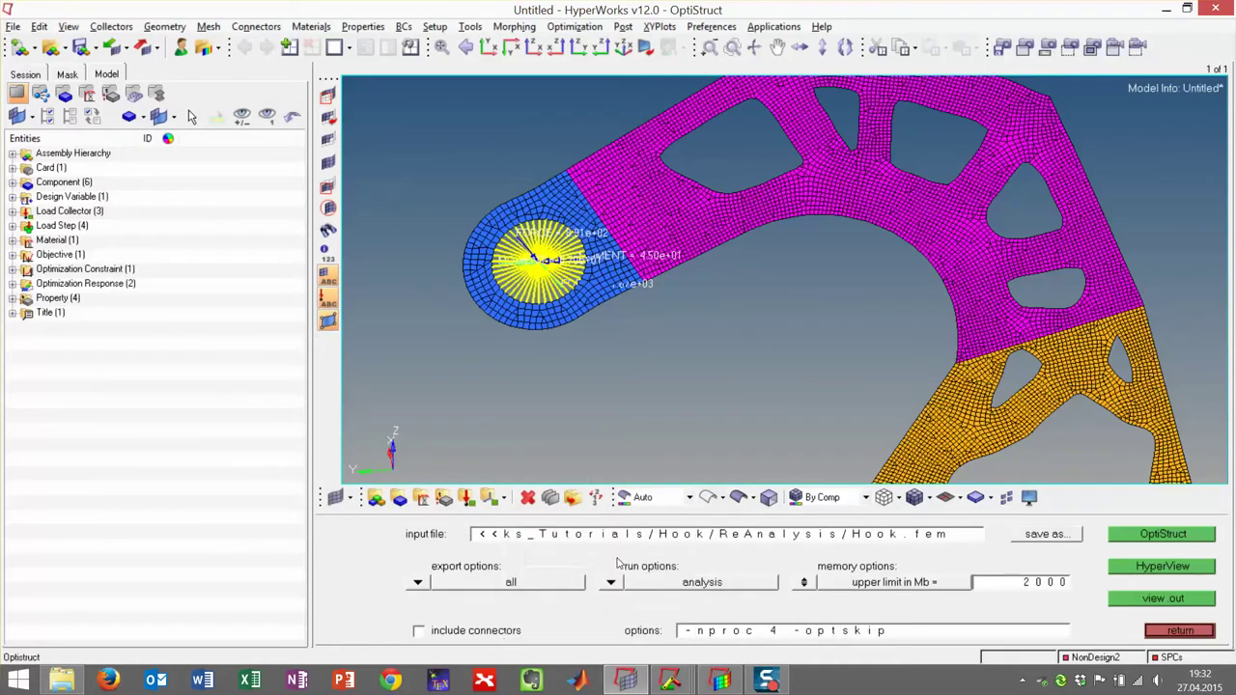
click(1172, 539)
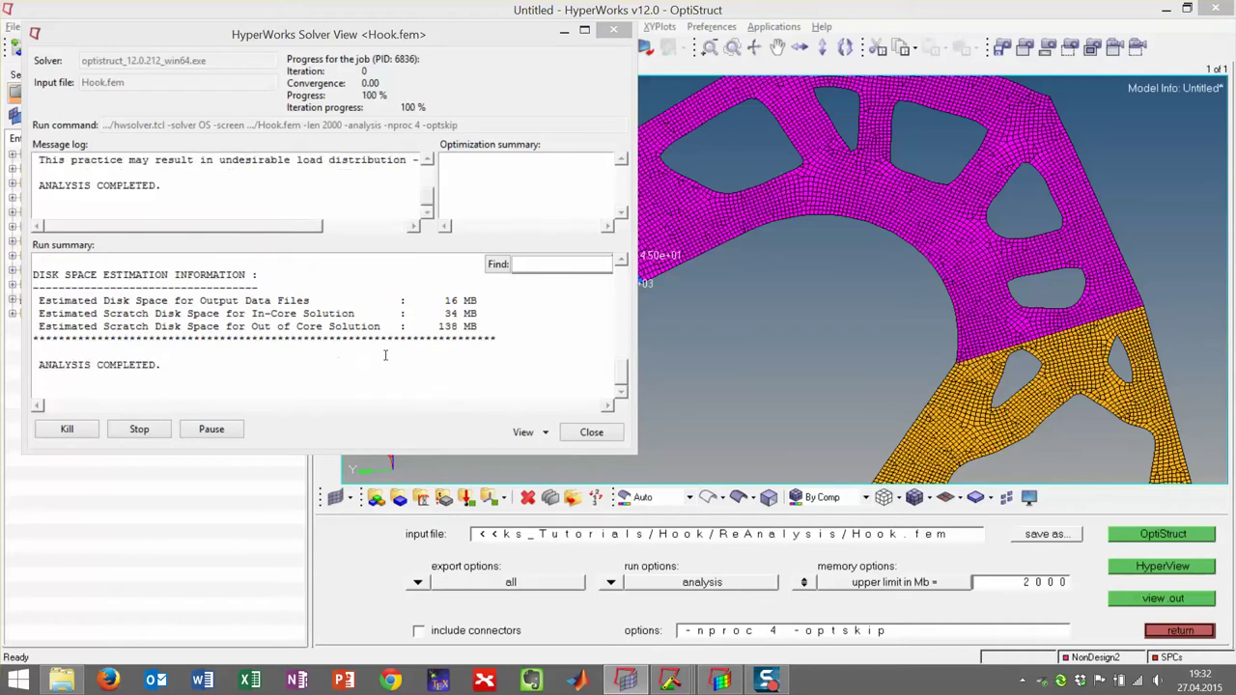
- Load the finished Hook.h3d analysis results into HyperView
click(475, 432)
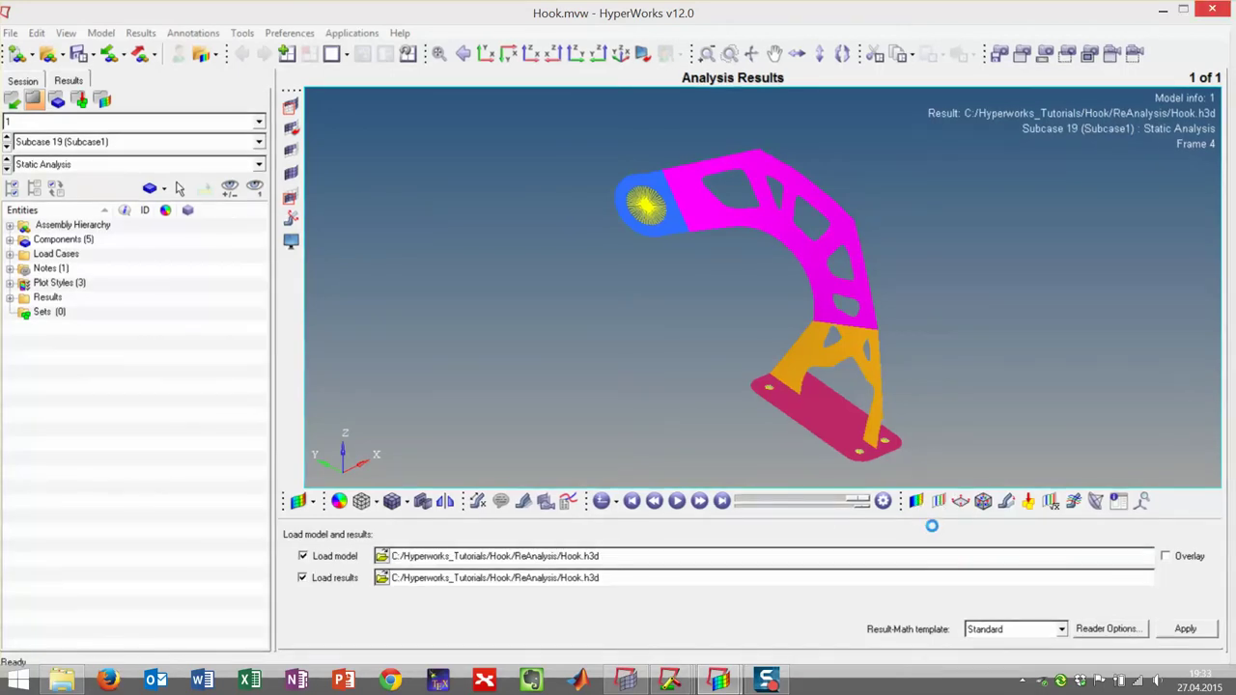
- Plot the Element Stresses (2D & 3D) von Mises contour on the hook instead of displacement
click(916, 501)
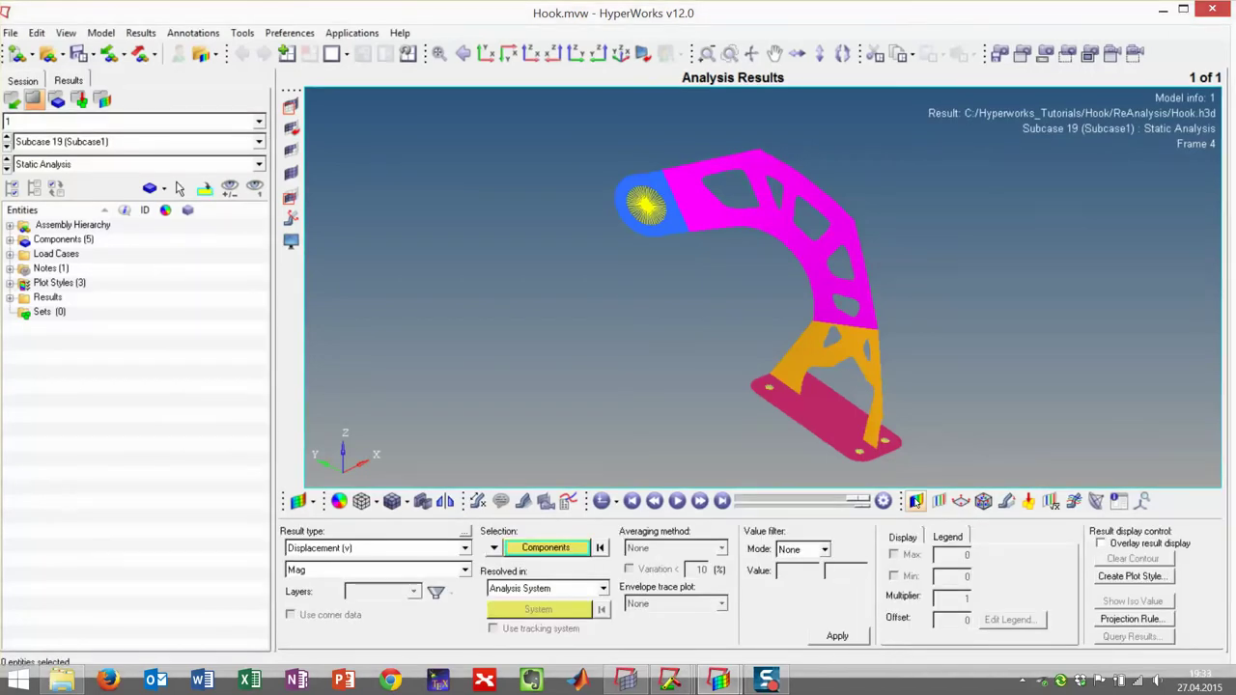
click(837, 637)
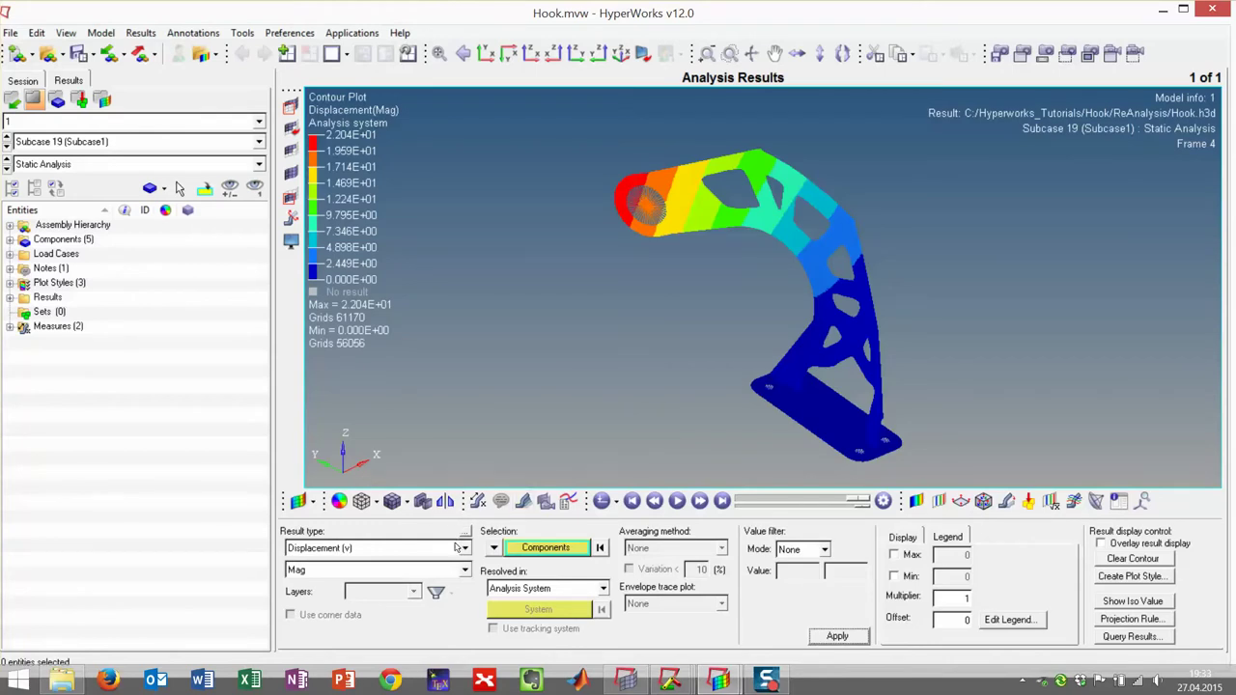
click(460, 547)
click(446, 576)
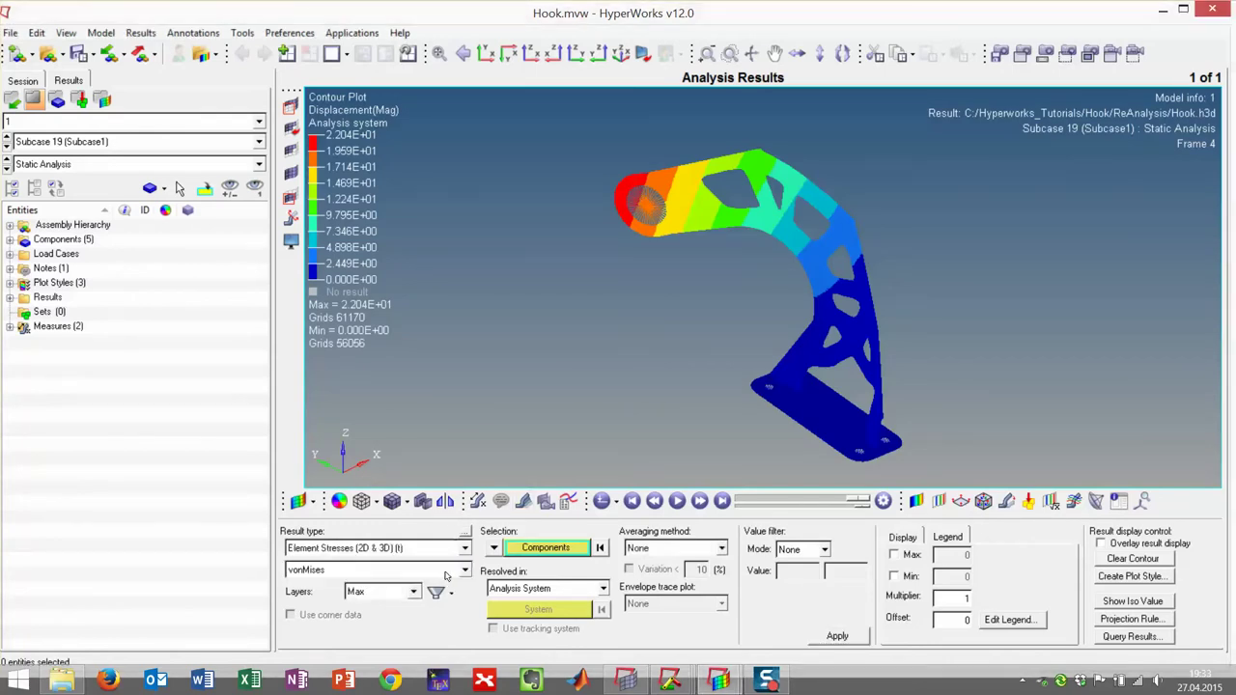
click(834, 636)
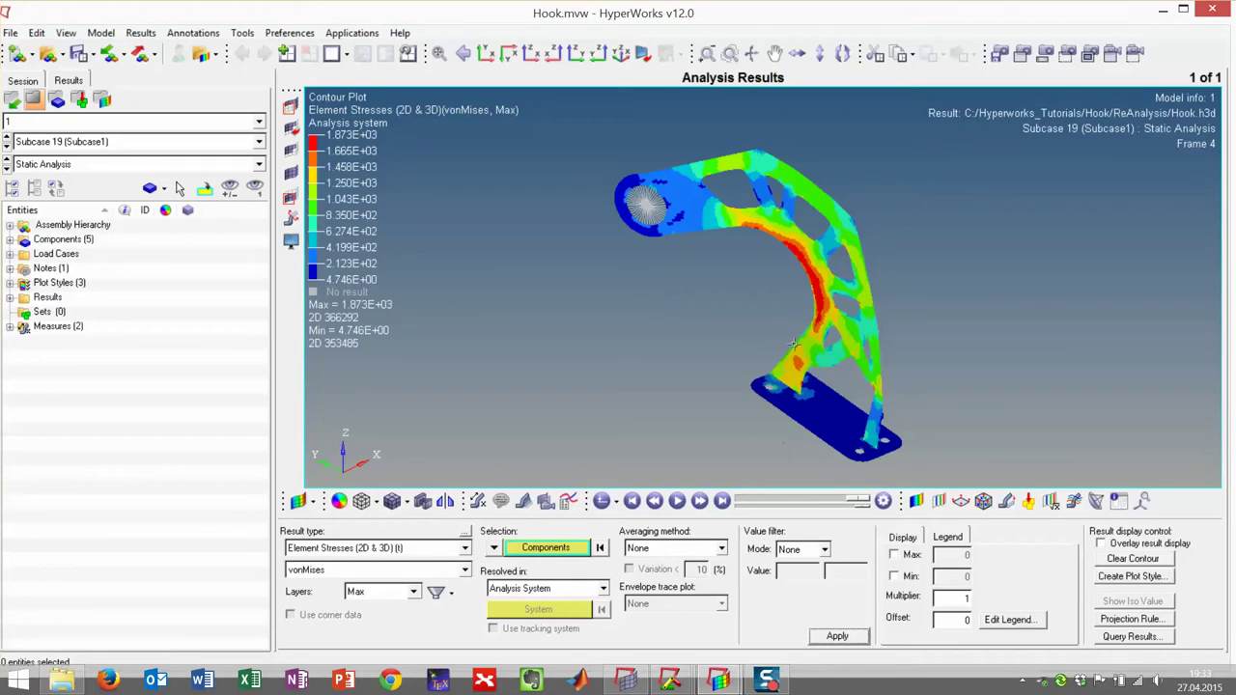
ctrl+drag(794, 344, 815, 266)
scroll(817, 251, up, 4)
scroll(818, 251, up, 2)
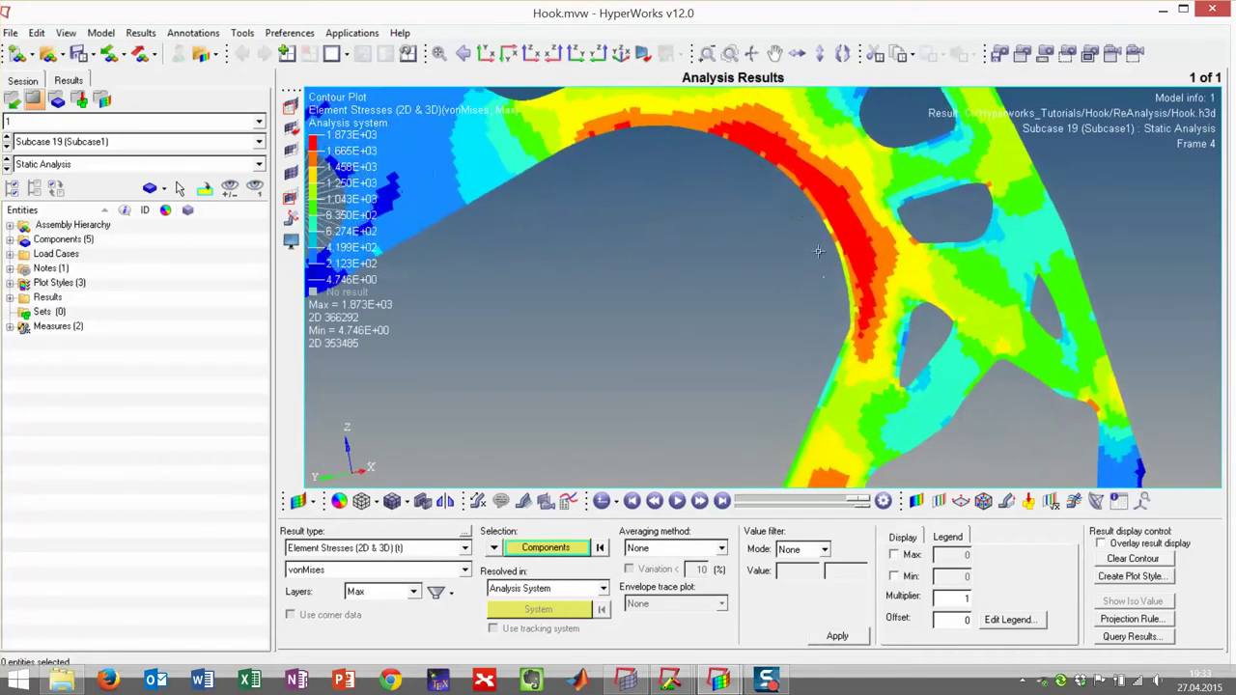
scroll(818, 251, down, 5)
ctrl+drag(818, 251, 743, 440)
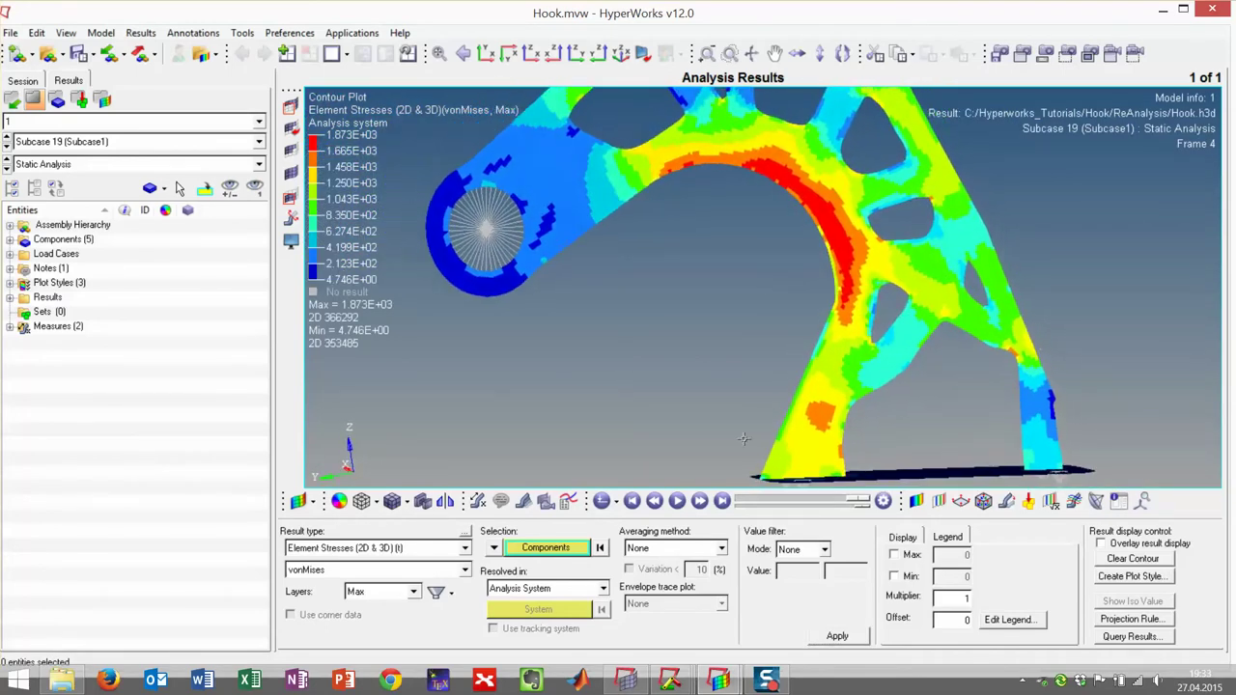
- Show mesh edges and inspect the von Mises contour around the hook's arch from several angles
click(391, 500)
scroll(763, 282, up, 2)
scroll(762, 284, up, 2)
scroll(830, 258, up, 2)
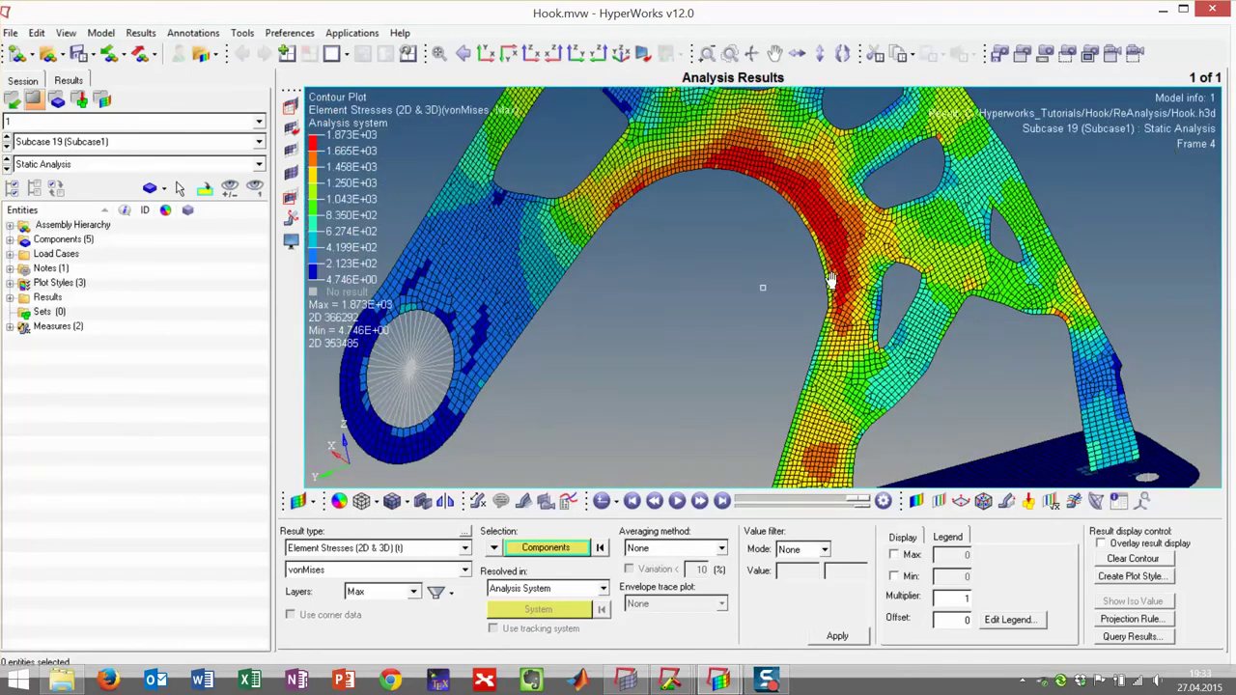
ctrl+drag(828, 258, 803, 314)
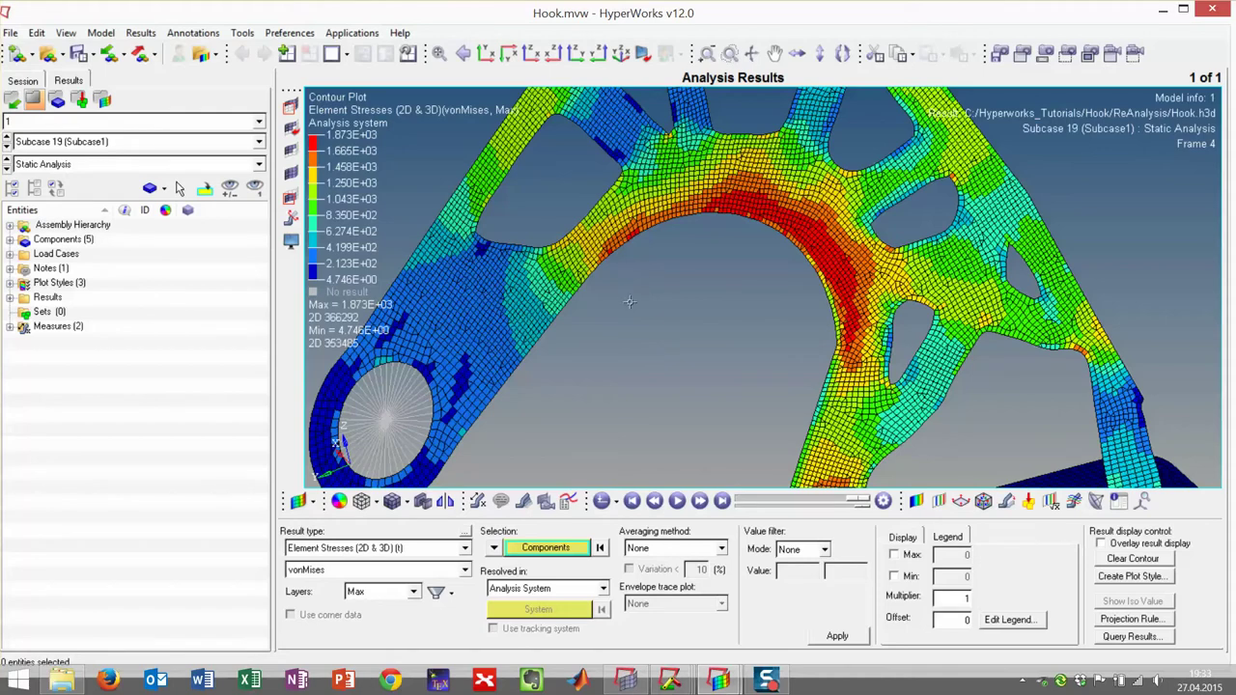
scroll(628, 302, down, 3)
mouse_move(628, 302)
ctrl+mouse_down()
mouse_move(692, 256)
mouse_move(623, 250)
ctrl+mouse_up()
ctrl+drag(675, 288, 645, 275)
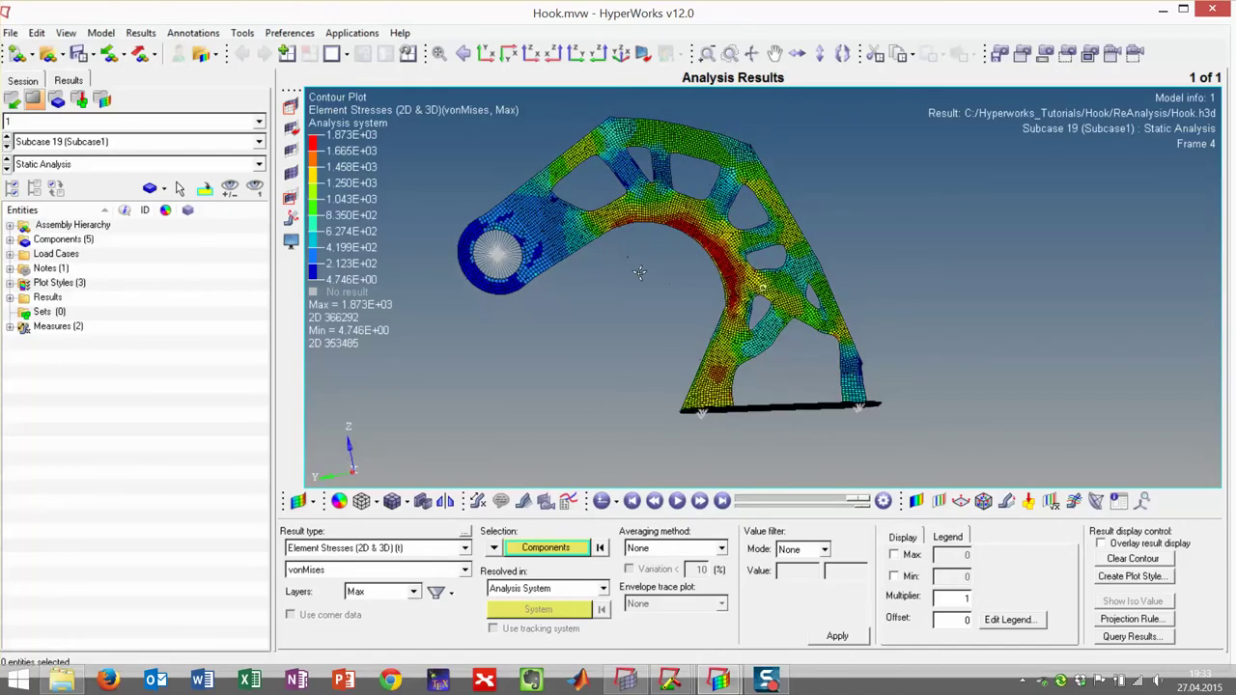
scroll(637, 198, up, 2)
scroll(657, 217, up, 2)
scroll(657, 217, down, 4)
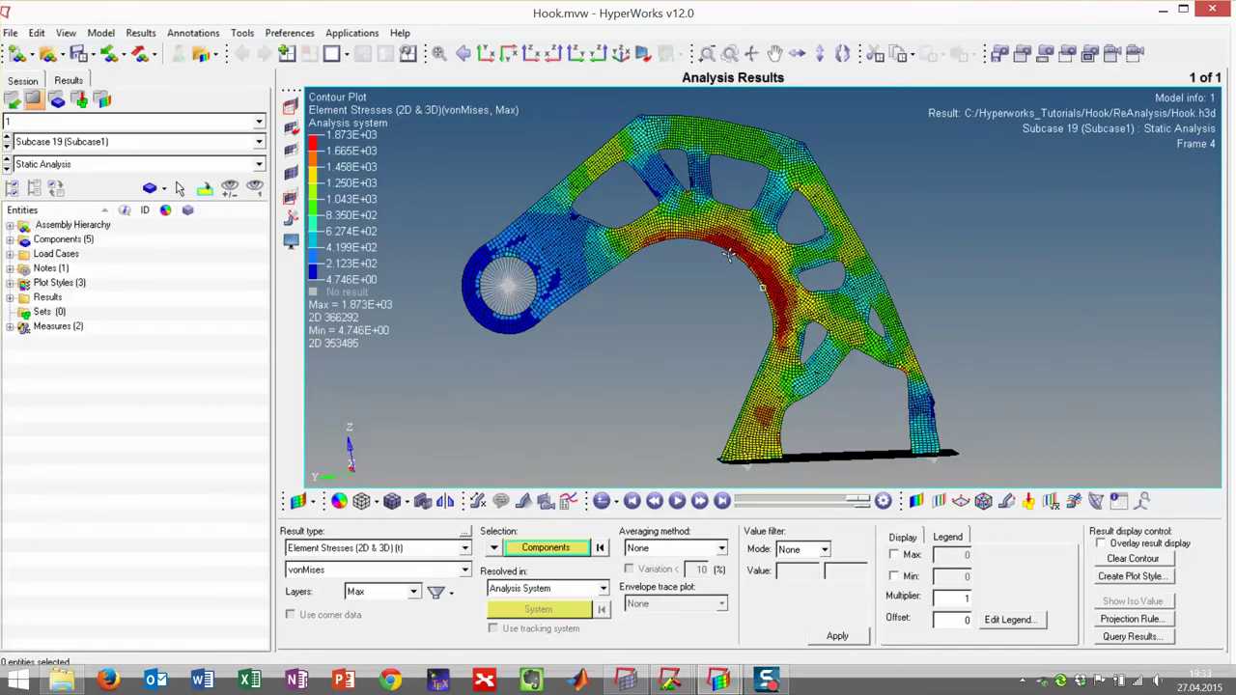
ctrl+drag(675, 270, 915, 253)
click(1228, 9)
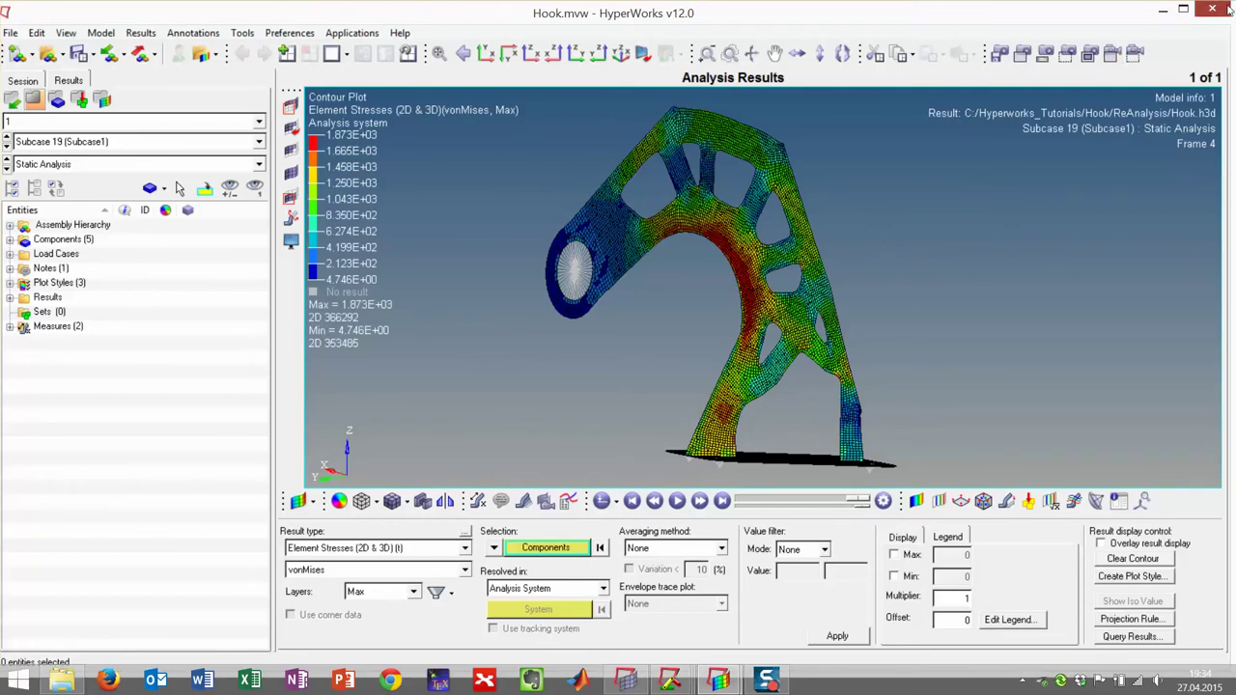
- Discard the HyperView session and open the OSSmooth panel from HyperMesh's Post page
click(637, 399)
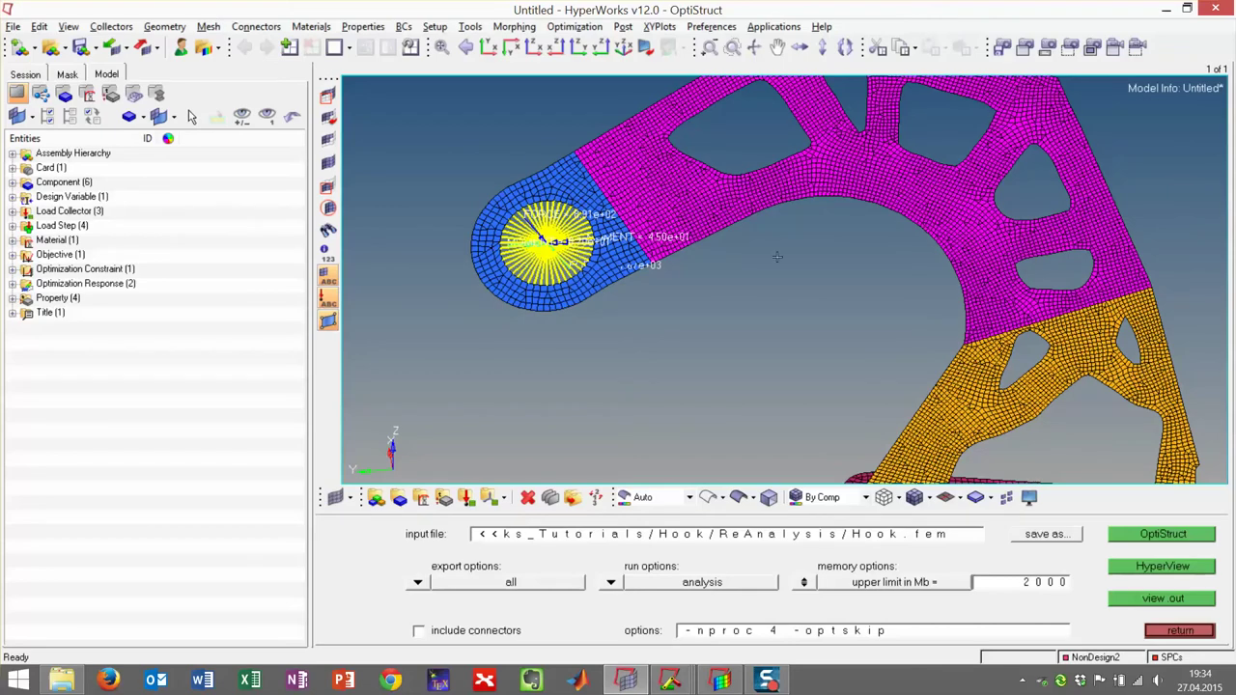
ctrl+drag(952, 279, 1125, 427)
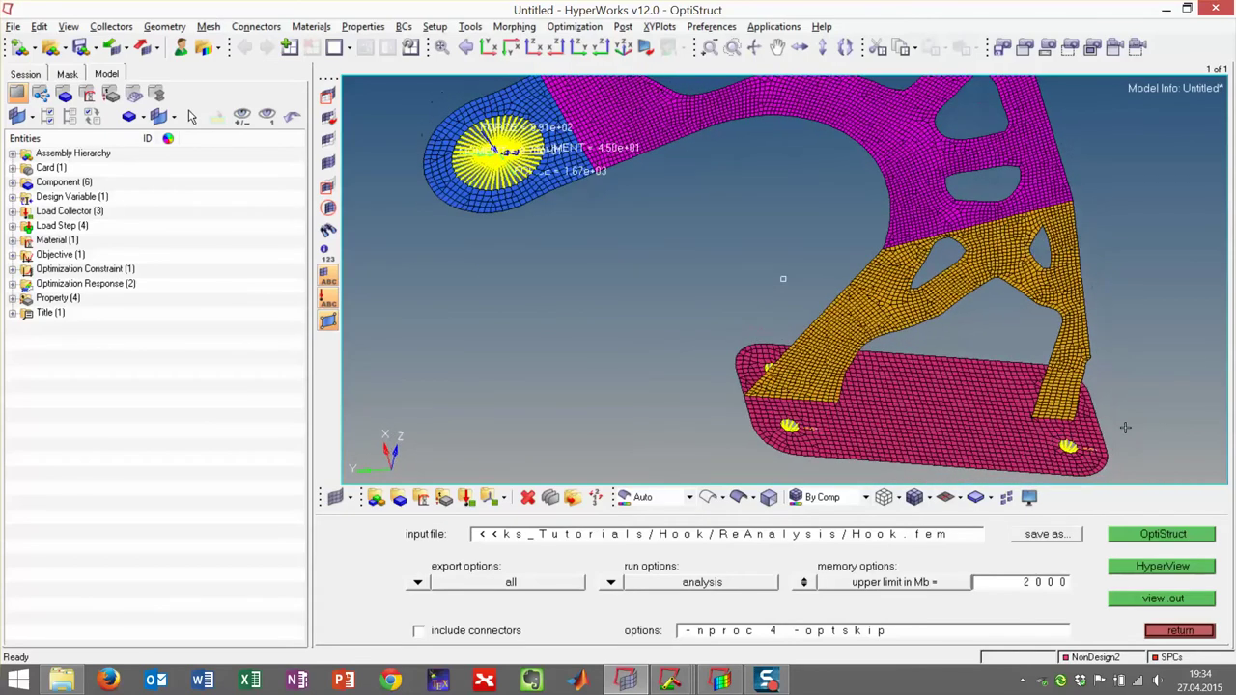
click(1206, 633)
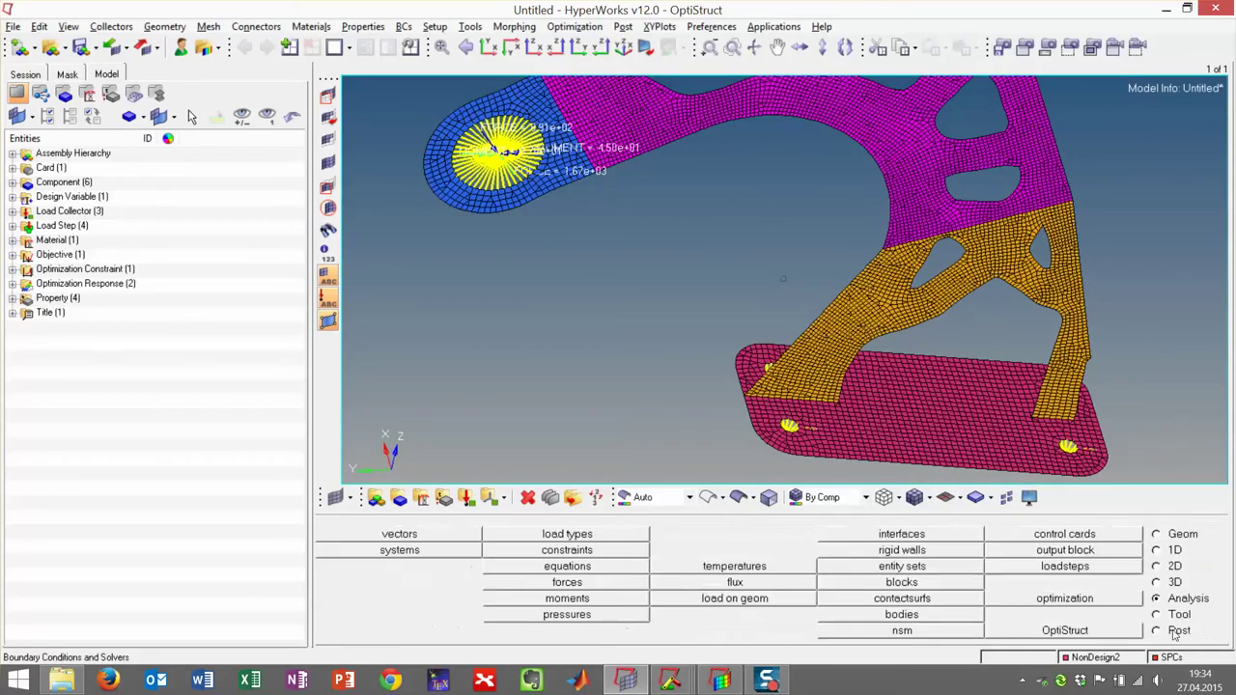
click(1074, 632)
click(1182, 632)
click(1180, 631)
click(1178, 615)
click(1179, 631)
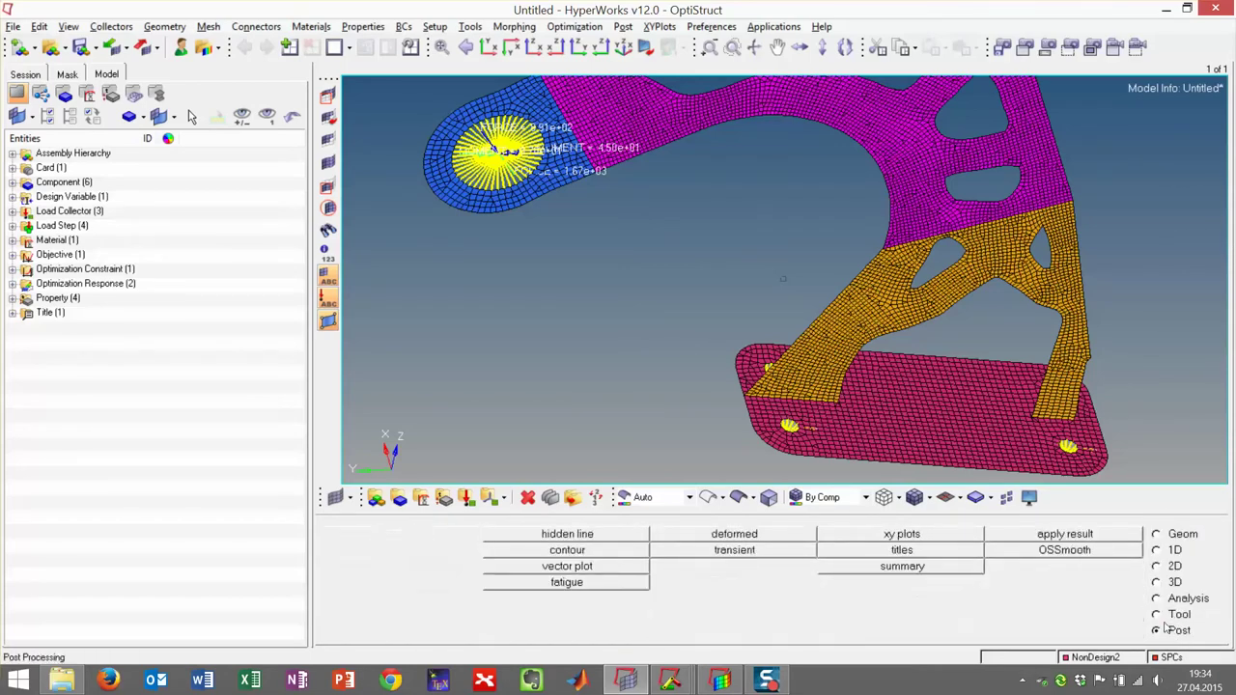
click(1083, 555)
- Run OSSmooth in Geometry mode with STEP output, overwriting the existing Hook.oss
click(340, 566)
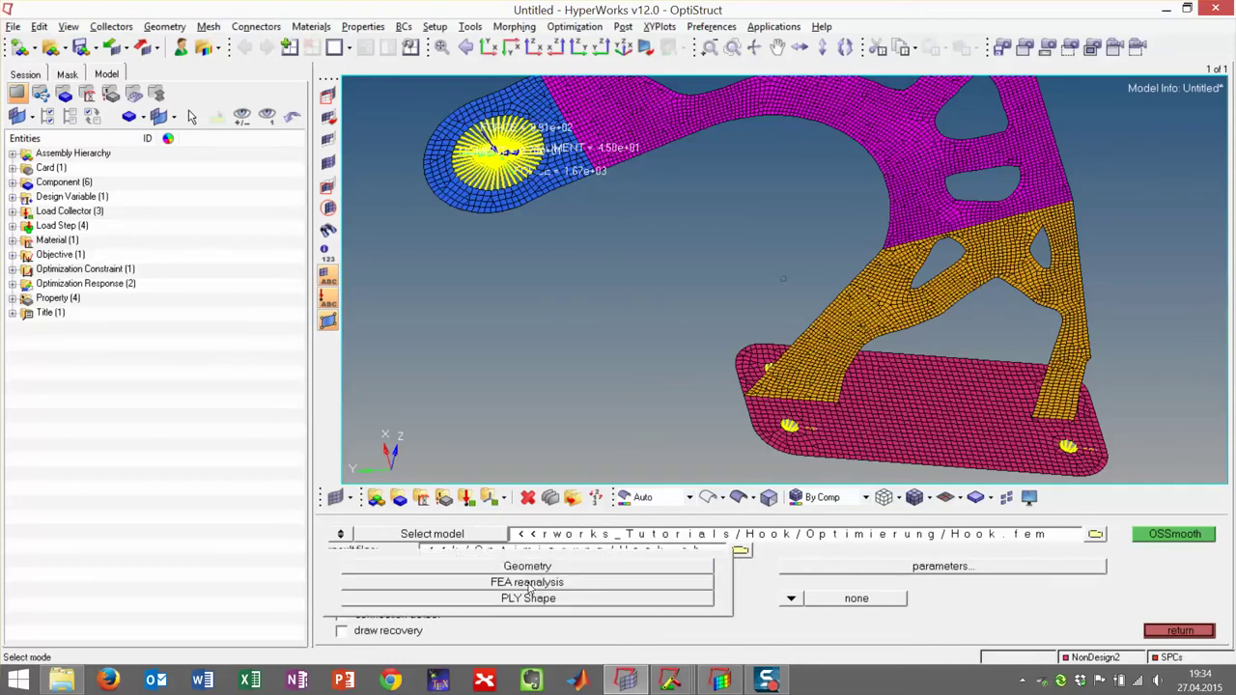
click(529, 569)
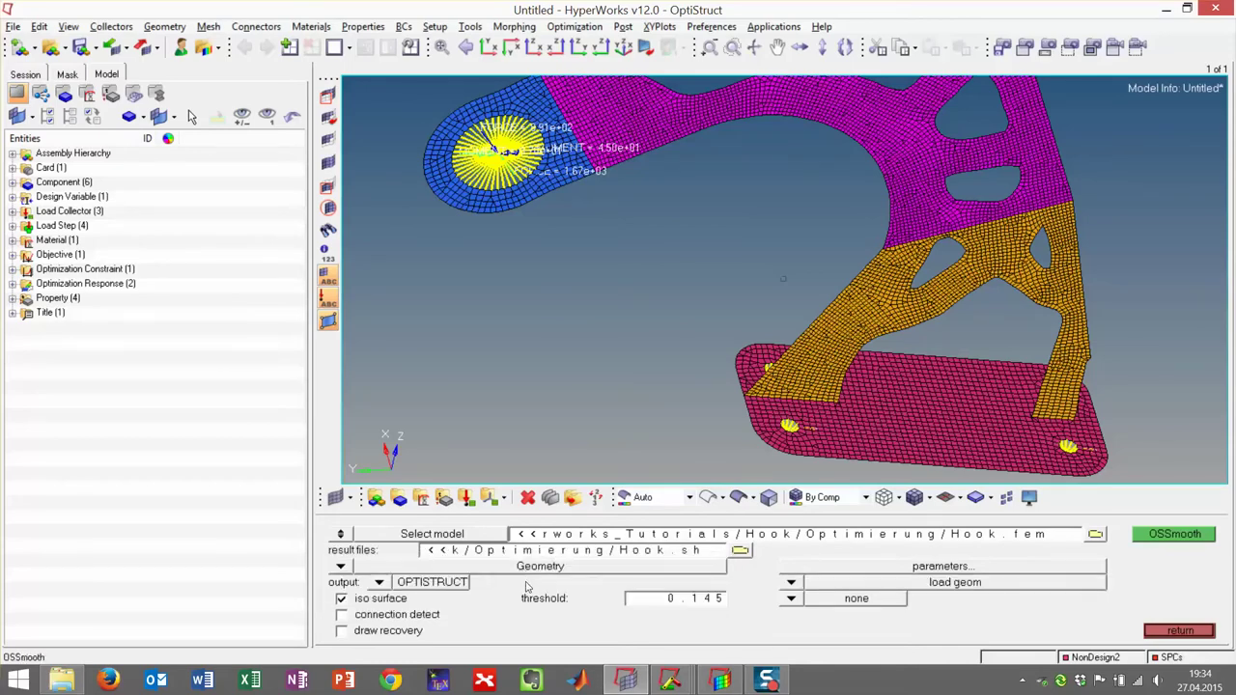
click(380, 584)
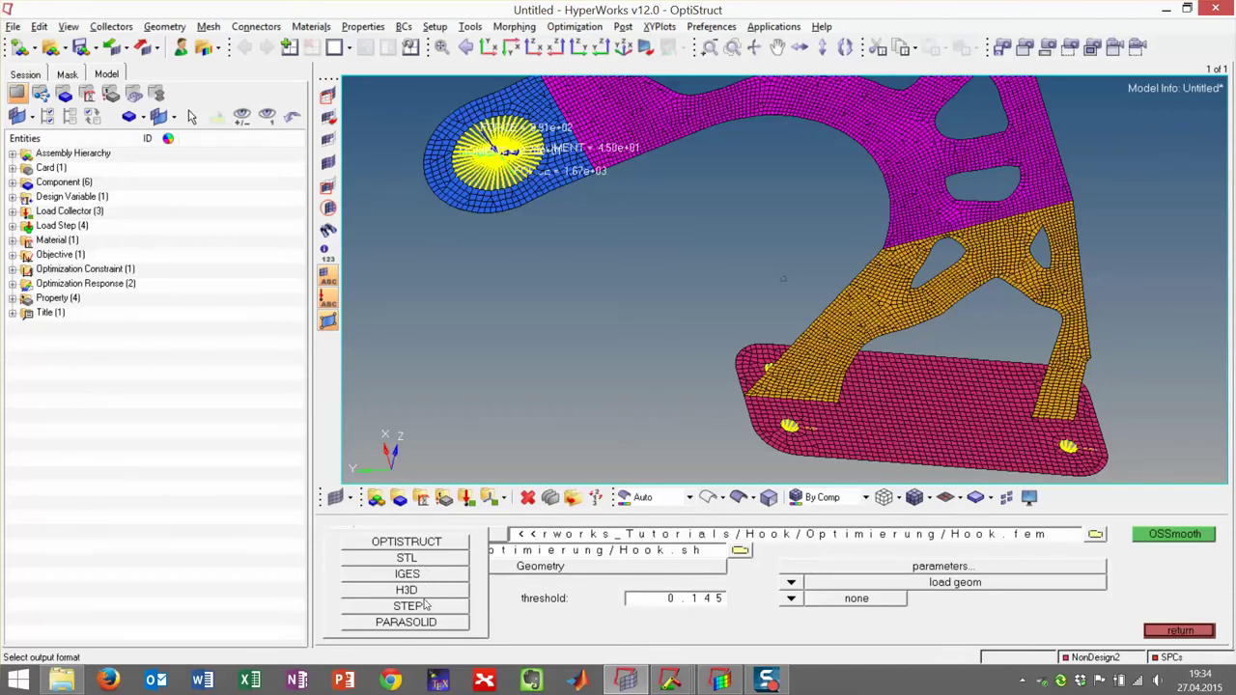
click(423, 606)
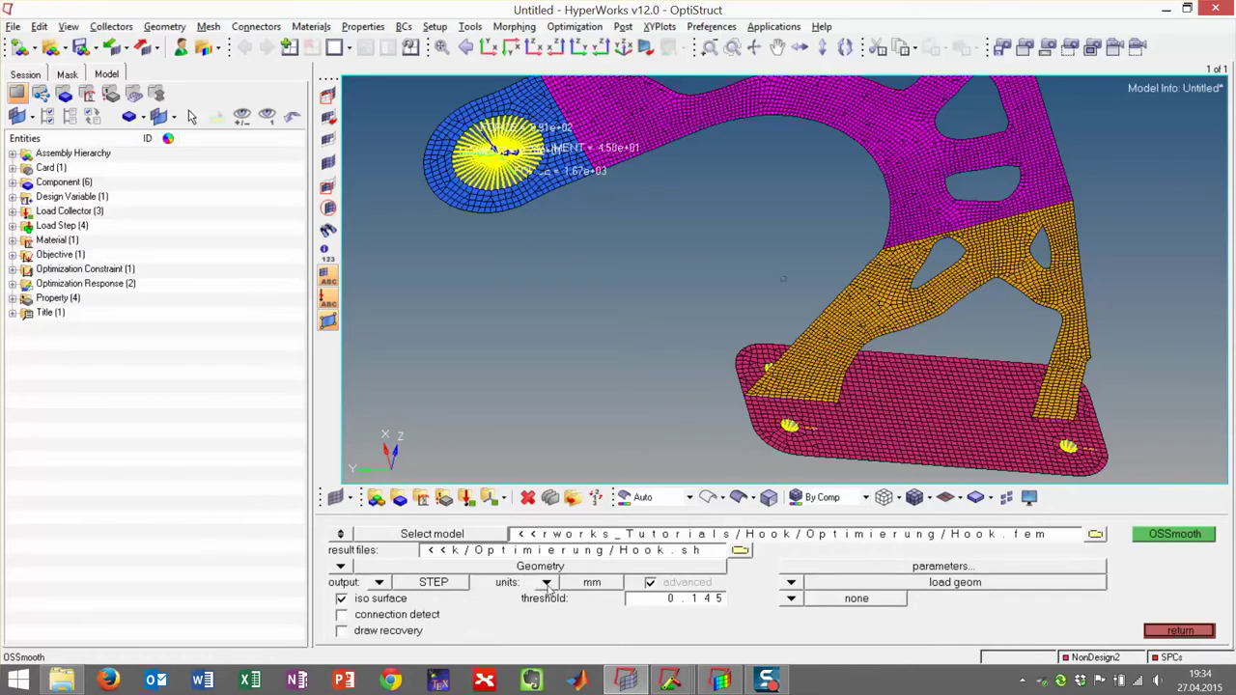
click(1190, 537)
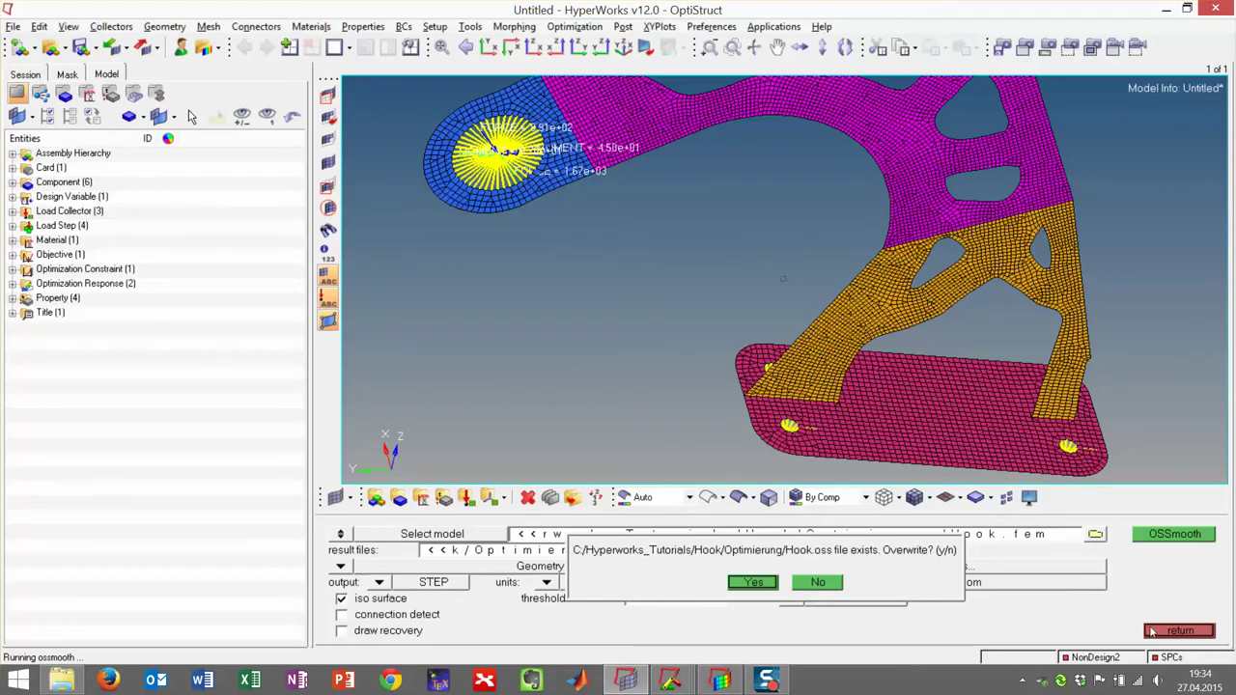
click(752, 582)
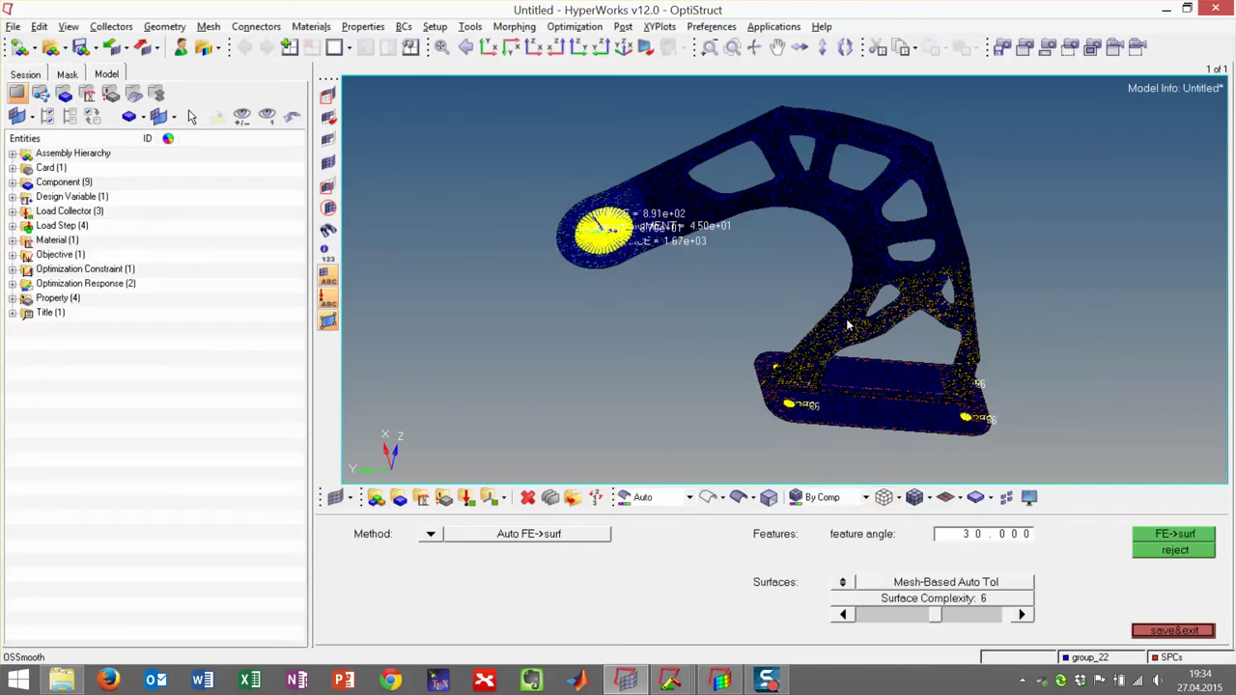
- Convert the smoothed hook mesh to surfaces using Auto FE->surf, then save and exit
ctrl+drag(970, 316, 942, 328)
scroll(956, 328, up, 3)
scroll(933, 339, down, 2)
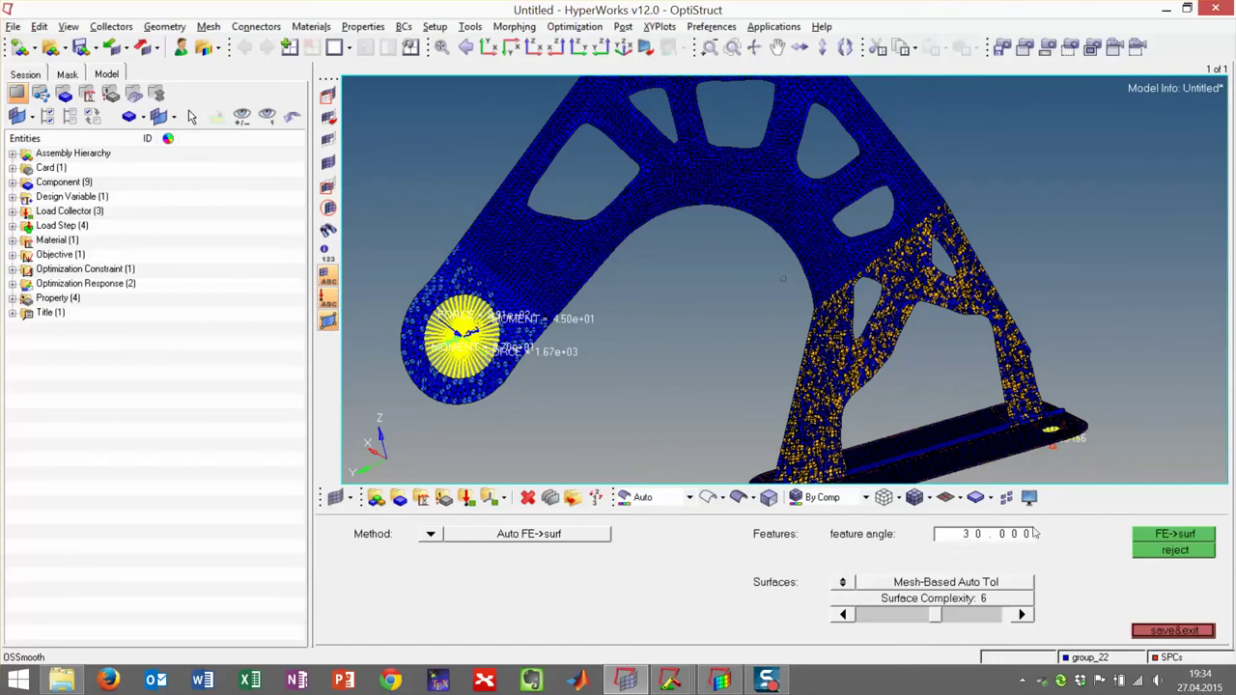
click(431, 537)
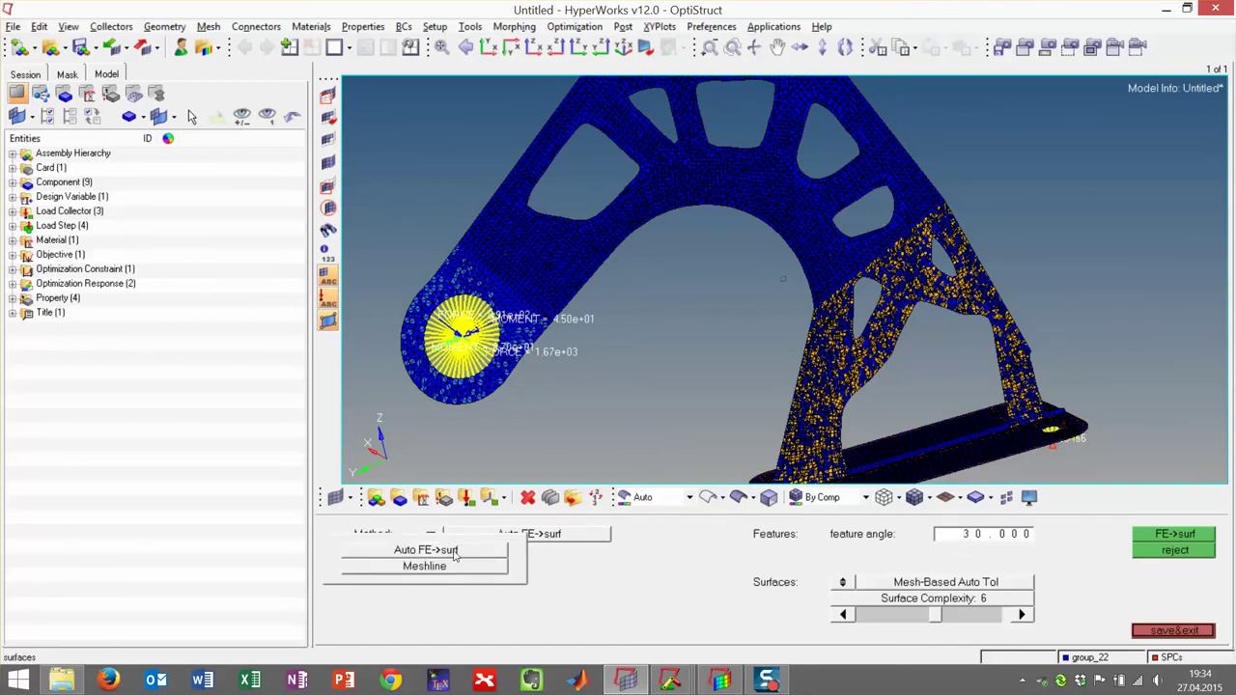
click(449, 552)
click(1200, 535)
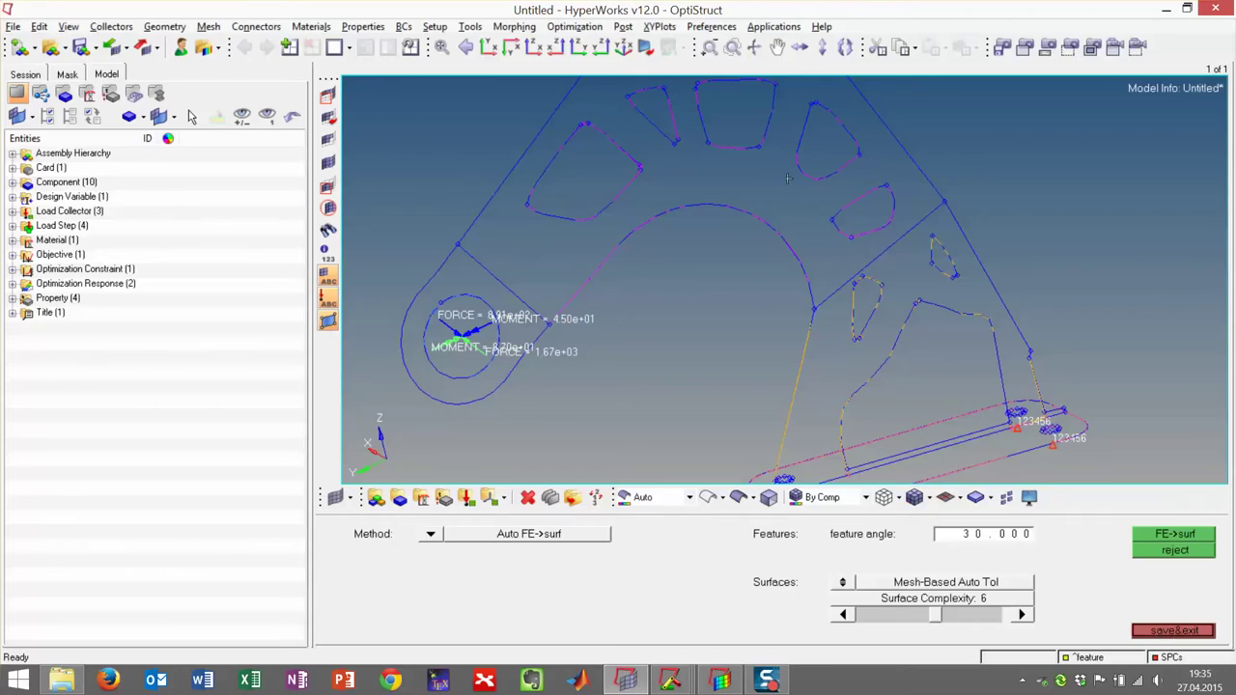
scroll(788, 178, up, 3)
scroll(924, 257, down, 2)
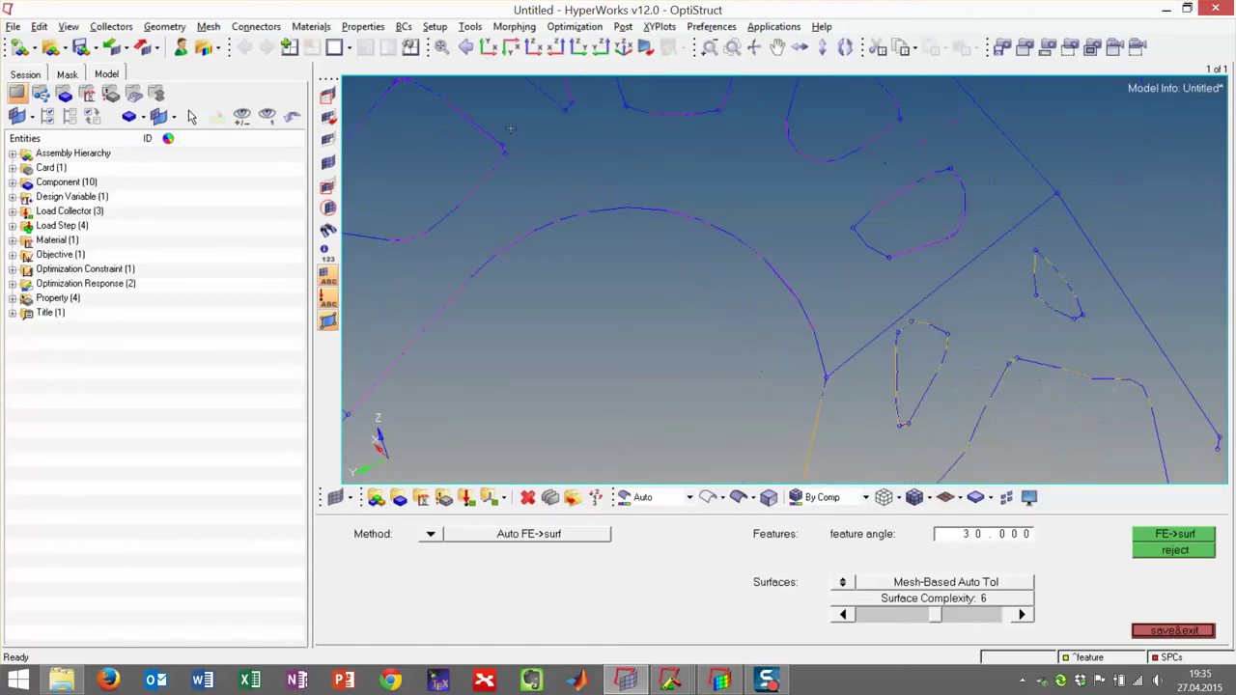
click(1134, 632)
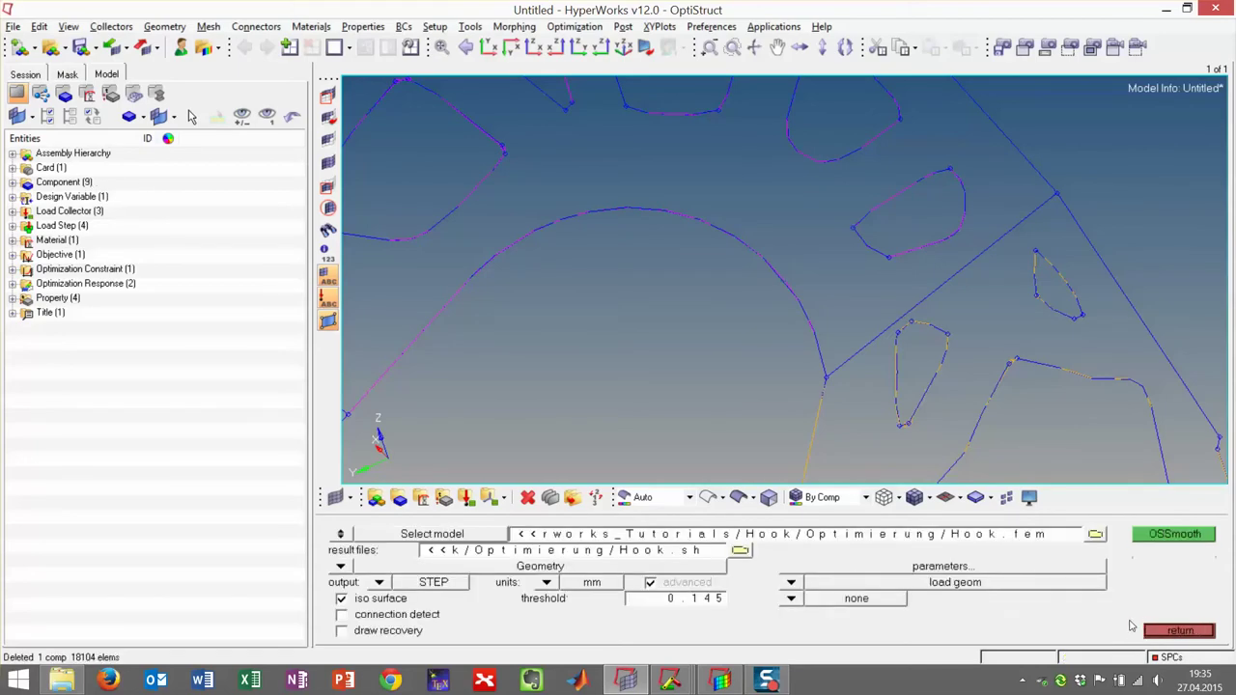
- Show only the group_18 and group_19 smoothed hook geometry as a shaded solid
key(f)
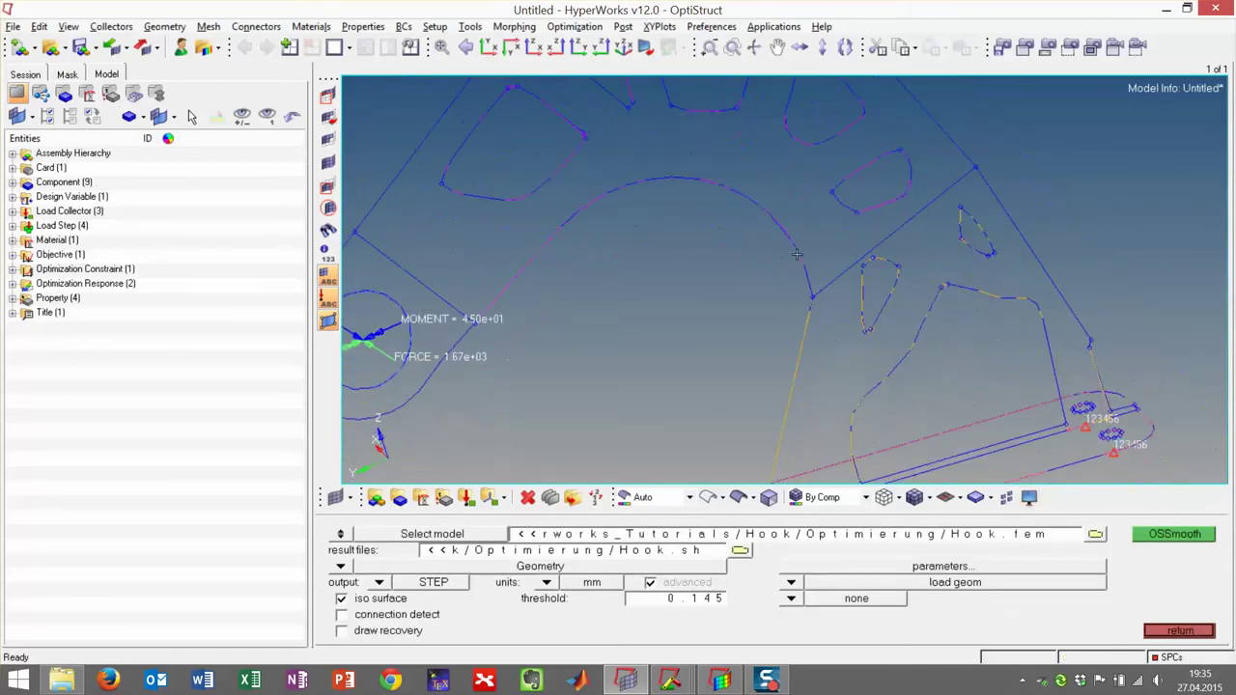
click(13, 182)
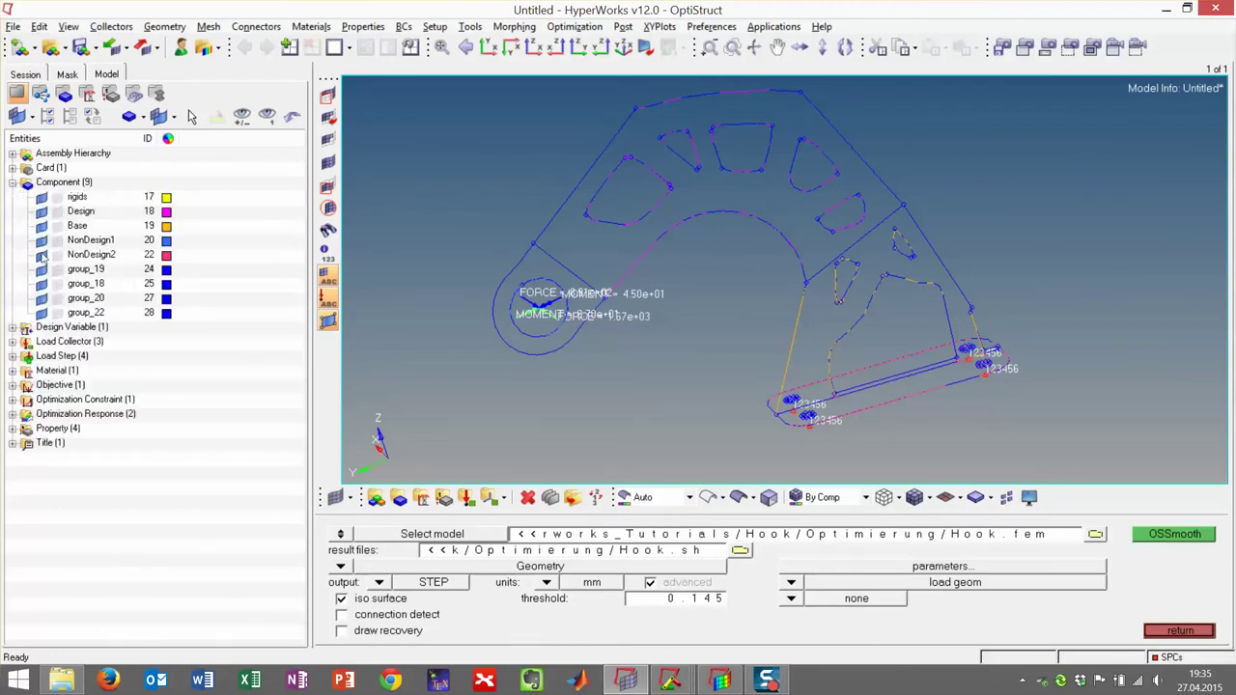
click(42, 283)
click(41, 239)
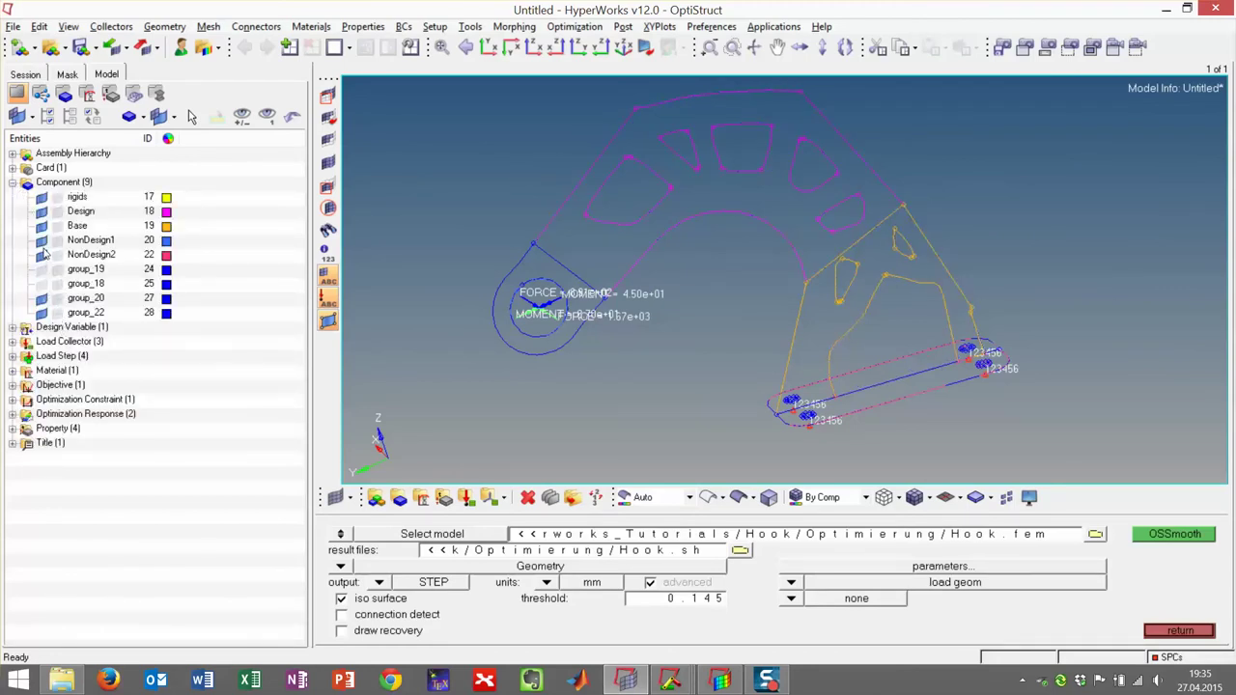
click(41, 225)
click(42, 210)
click(41, 196)
click(42, 255)
click(42, 269)
click(41, 284)
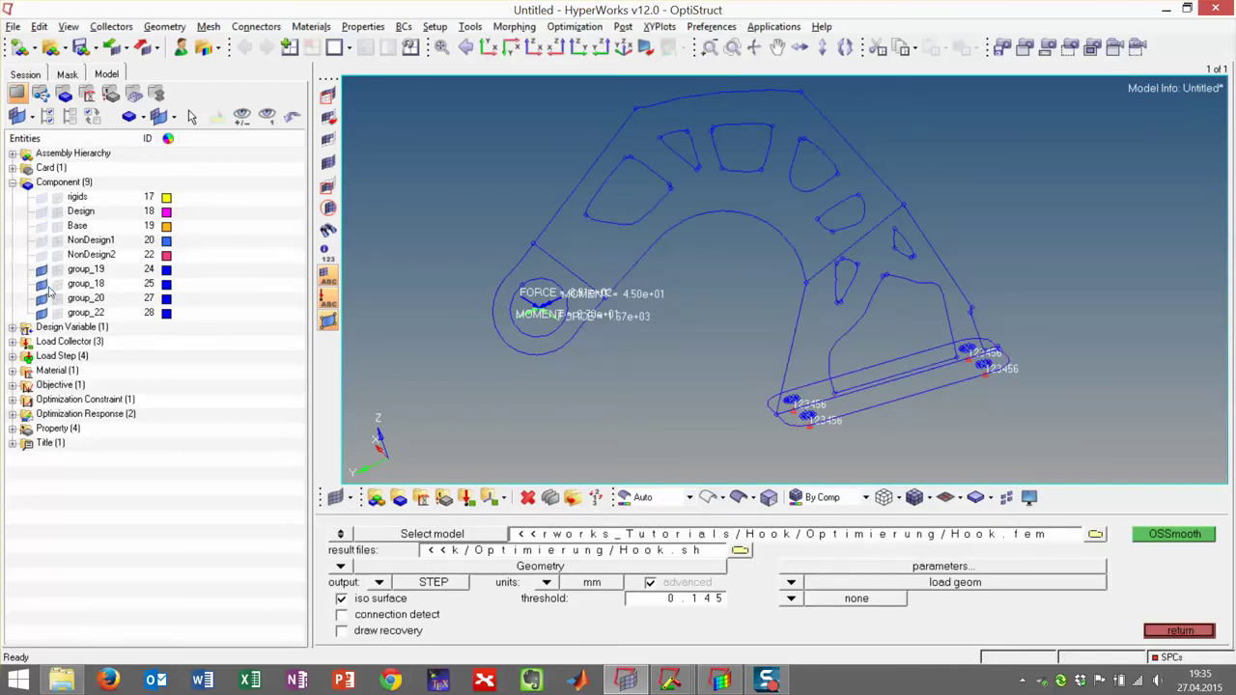
click(739, 498)
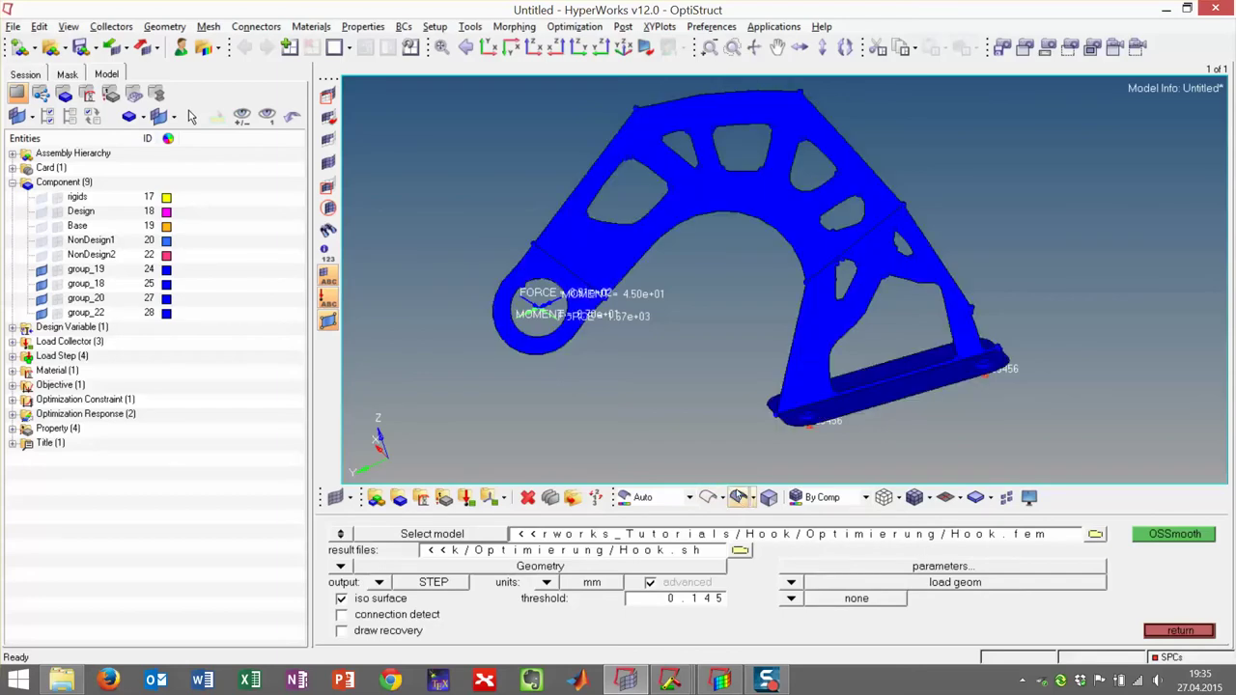
ctrl+drag(880, 360, 856, 367)
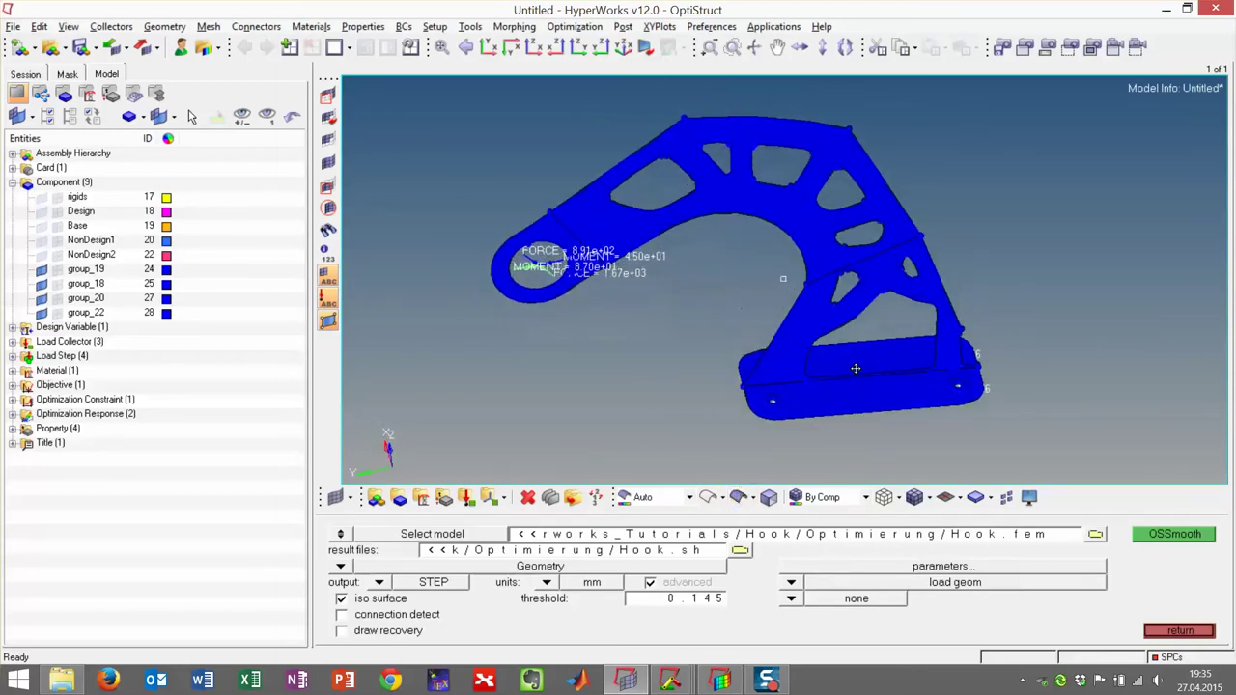
- Set up a geometry export with STEP as the file type
click(142, 47)
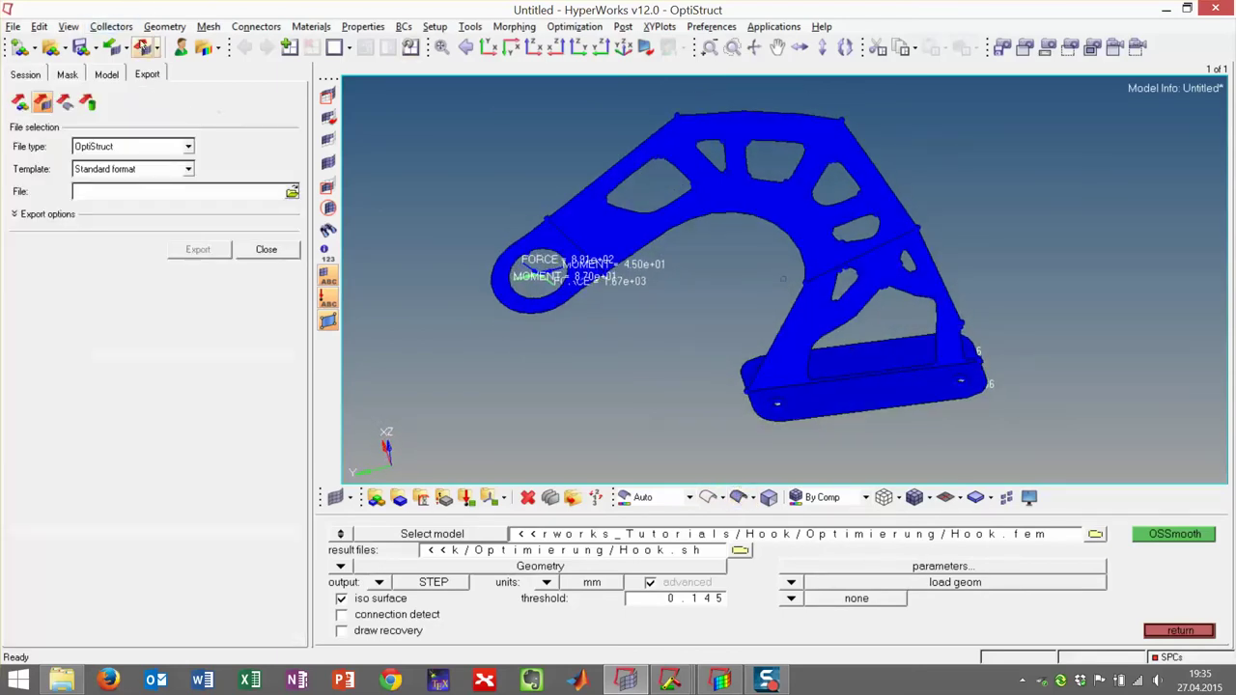
click(65, 102)
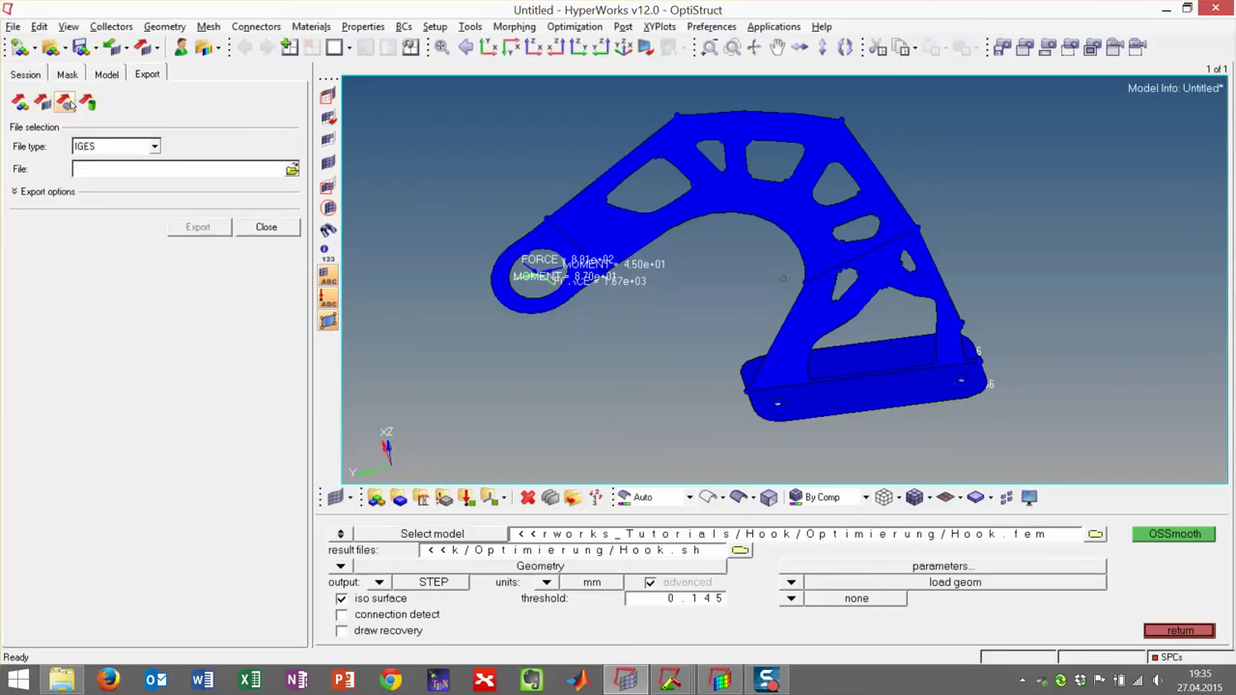
click(137, 145)
click(134, 197)
- Open the Optimierung folder in File Explorer and find the exported Hook.step file (353 KB)
click(81, 680)
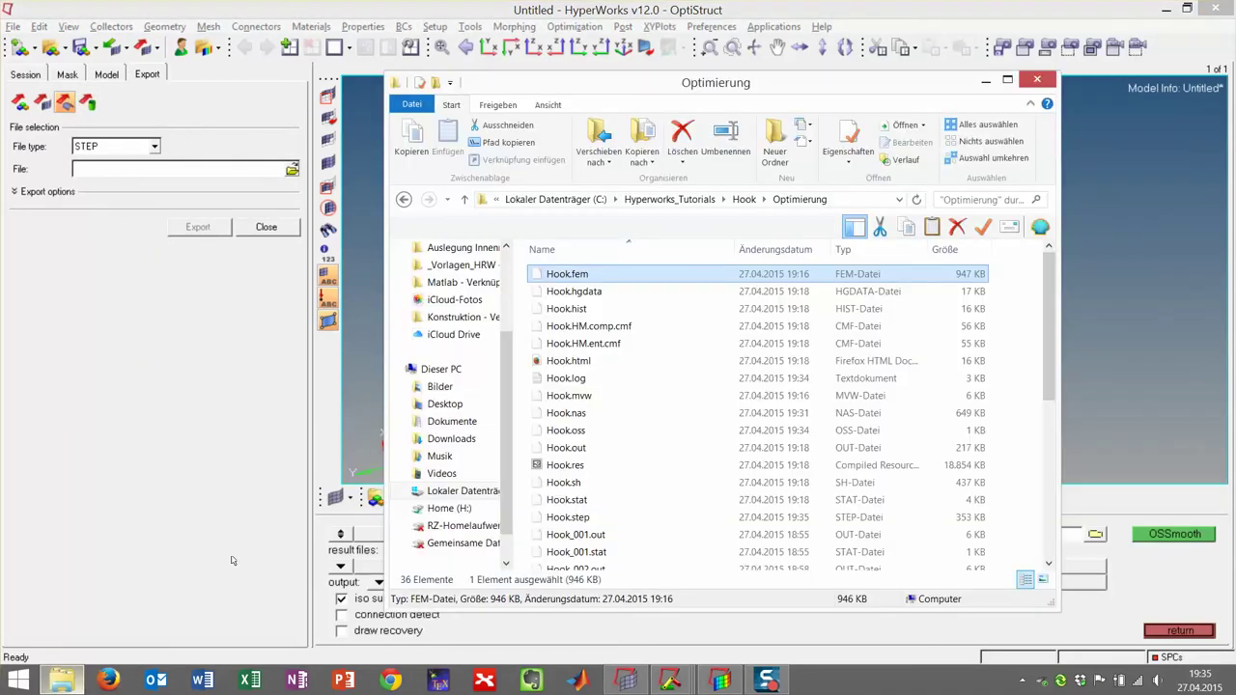
click(640, 416)
scroll(642, 418, down, 3)
scroll(644, 420, down, 1)
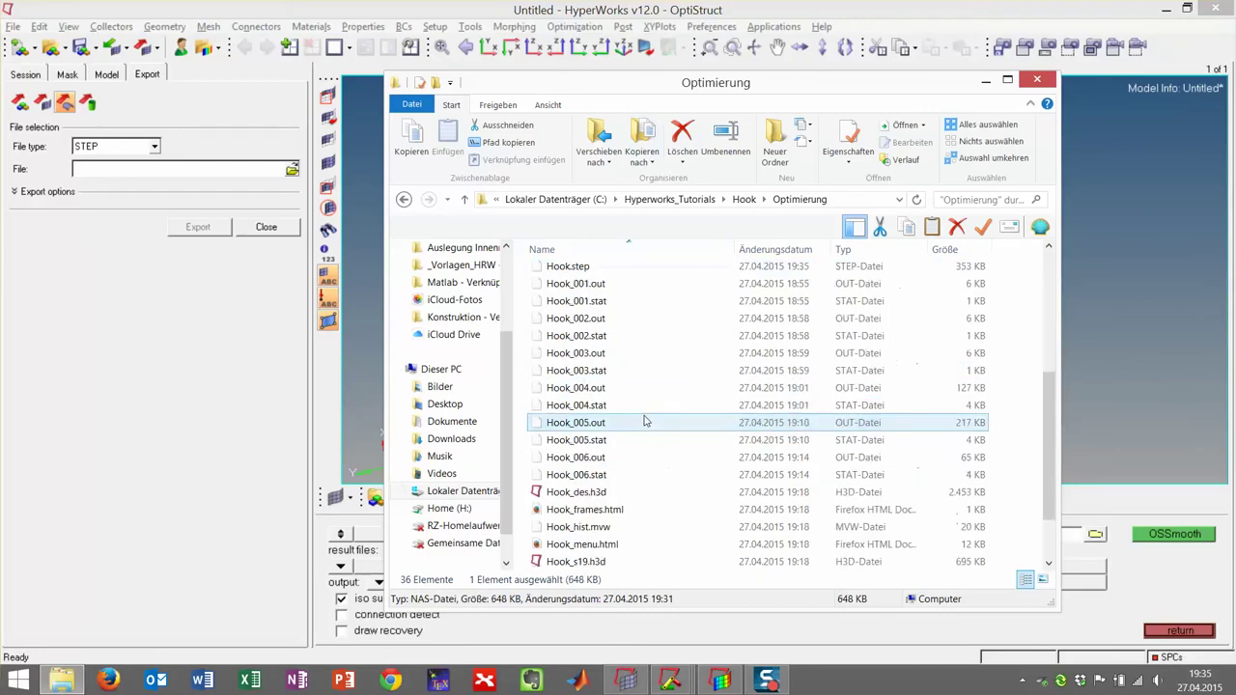
scroll(644, 420, down, 1)
scroll(646, 422, down, 1)
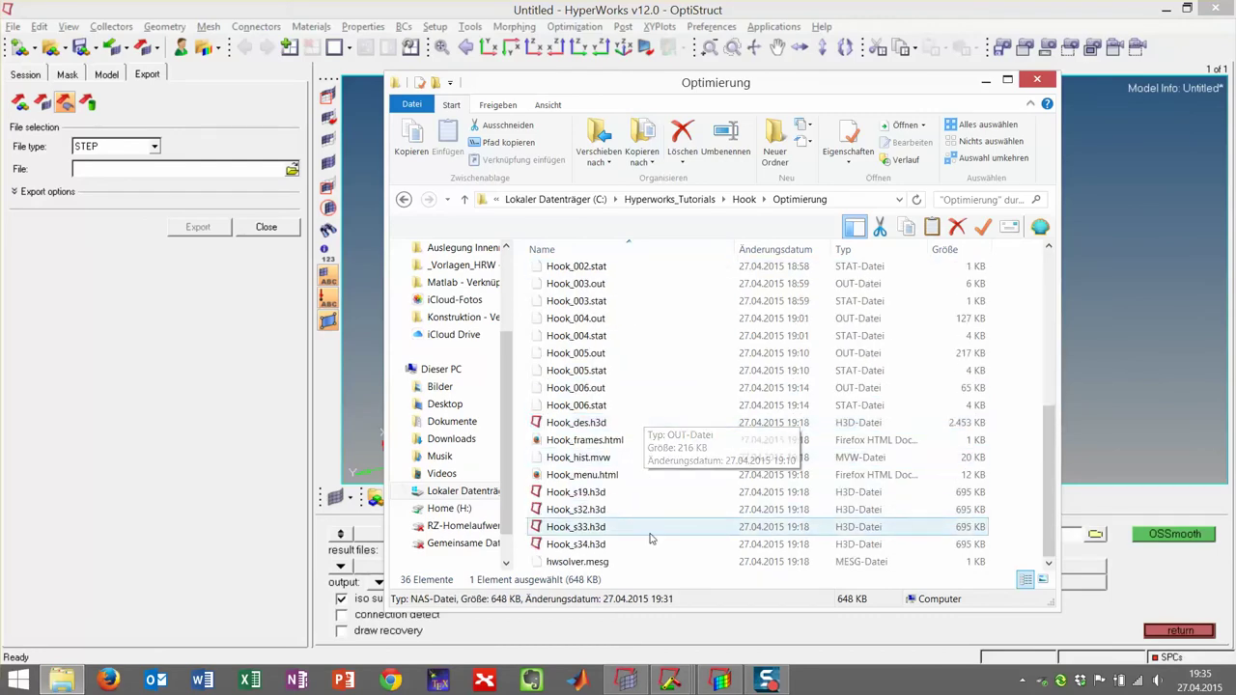
scroll(648, 454, up, 5)
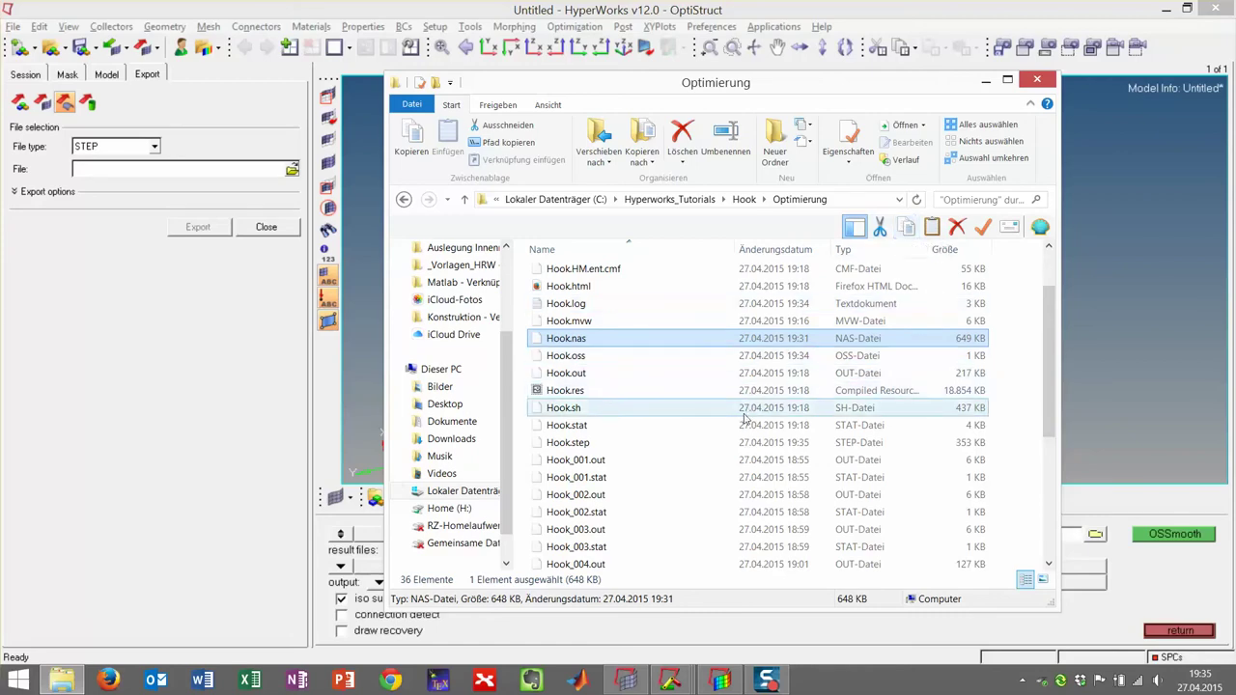
click(634, 443)
key(super)
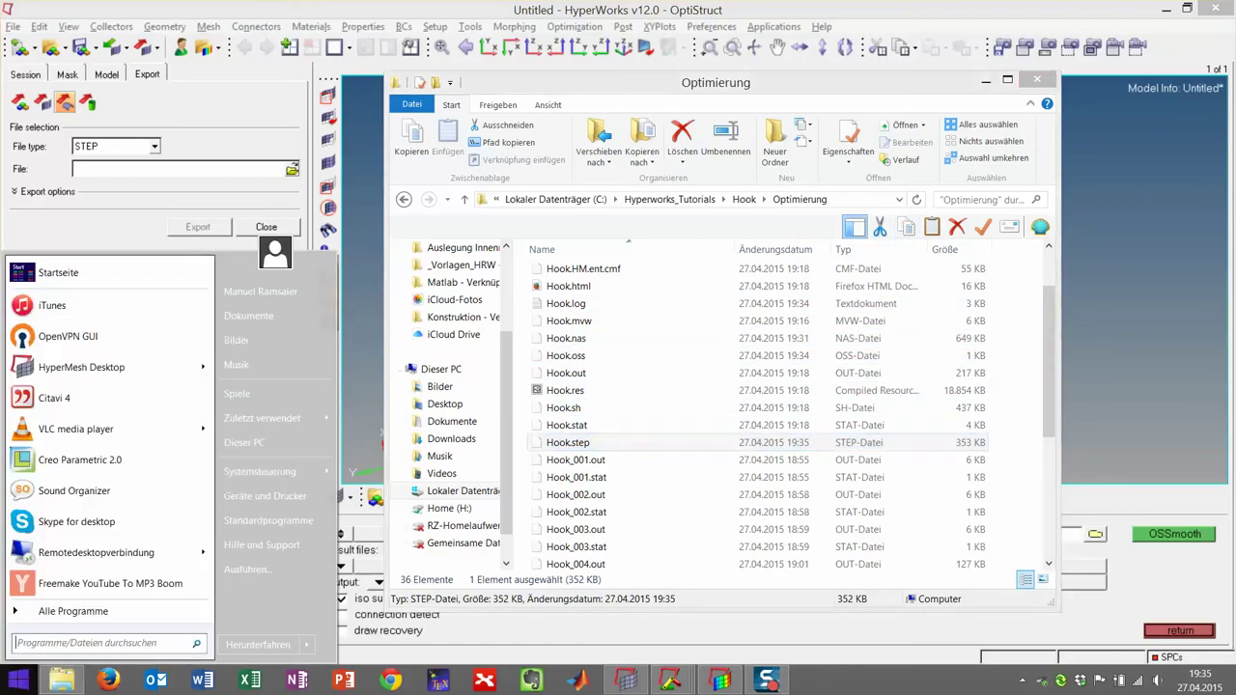
- Search 'creo' in the Start menu to launch Creo Parametric 2.0
text(creo)
key(Return)
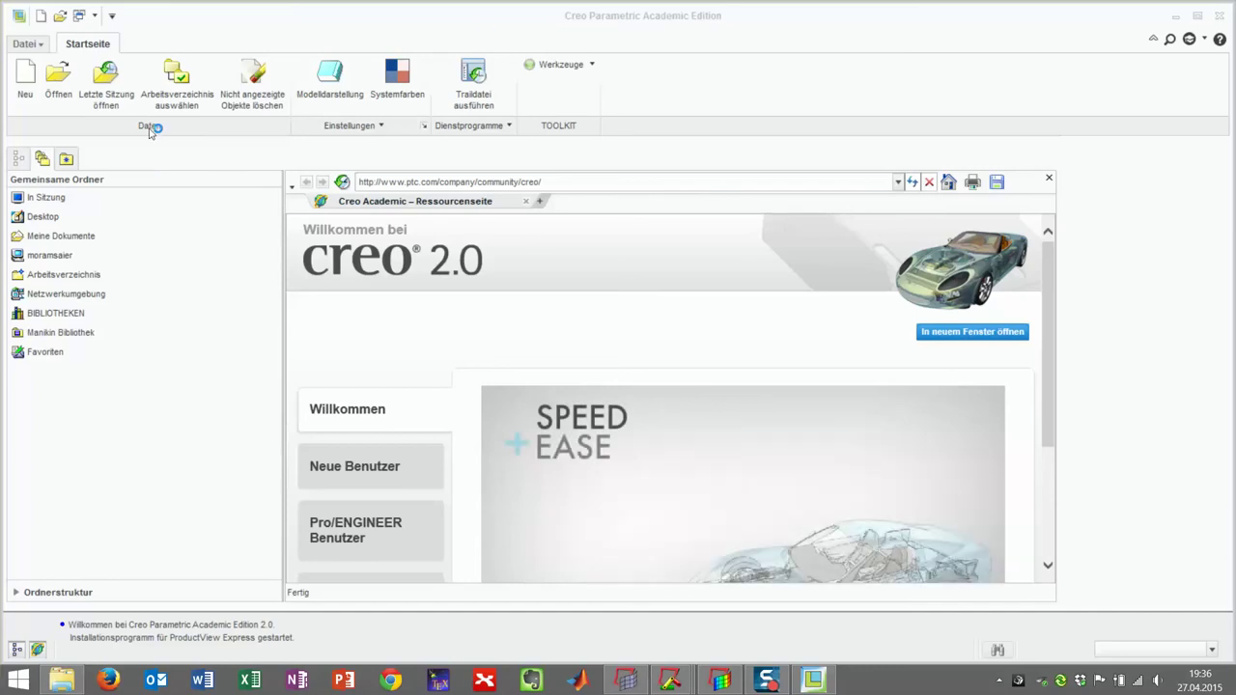
- In Creo's Open dialog, browse to C: > Hyperworks_Tutorials > Hook
click(58, 77)
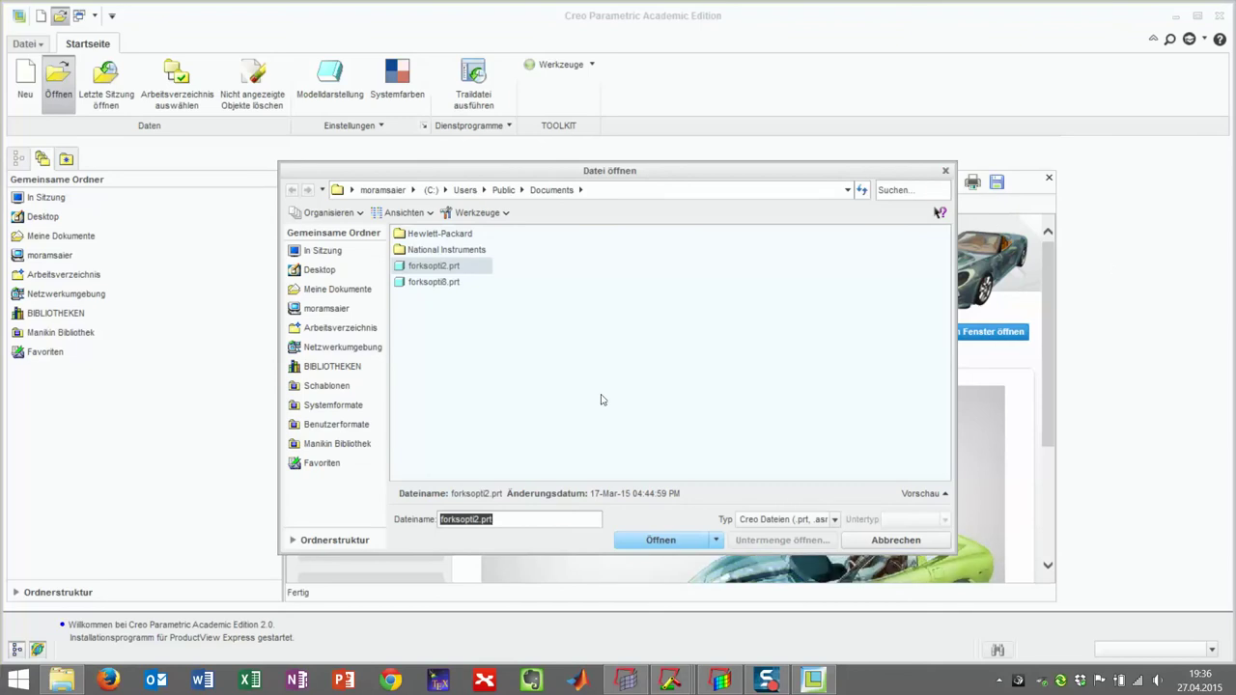
click(356, 274)
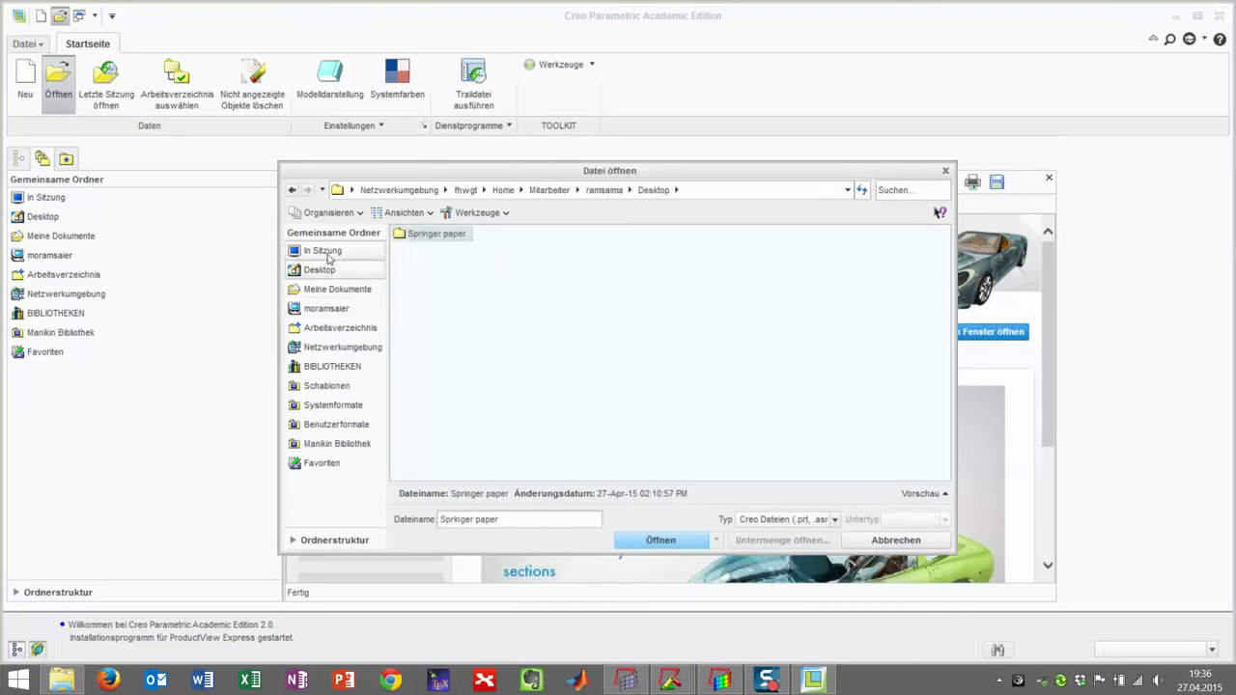
click(324, 251)
click(335, 310)
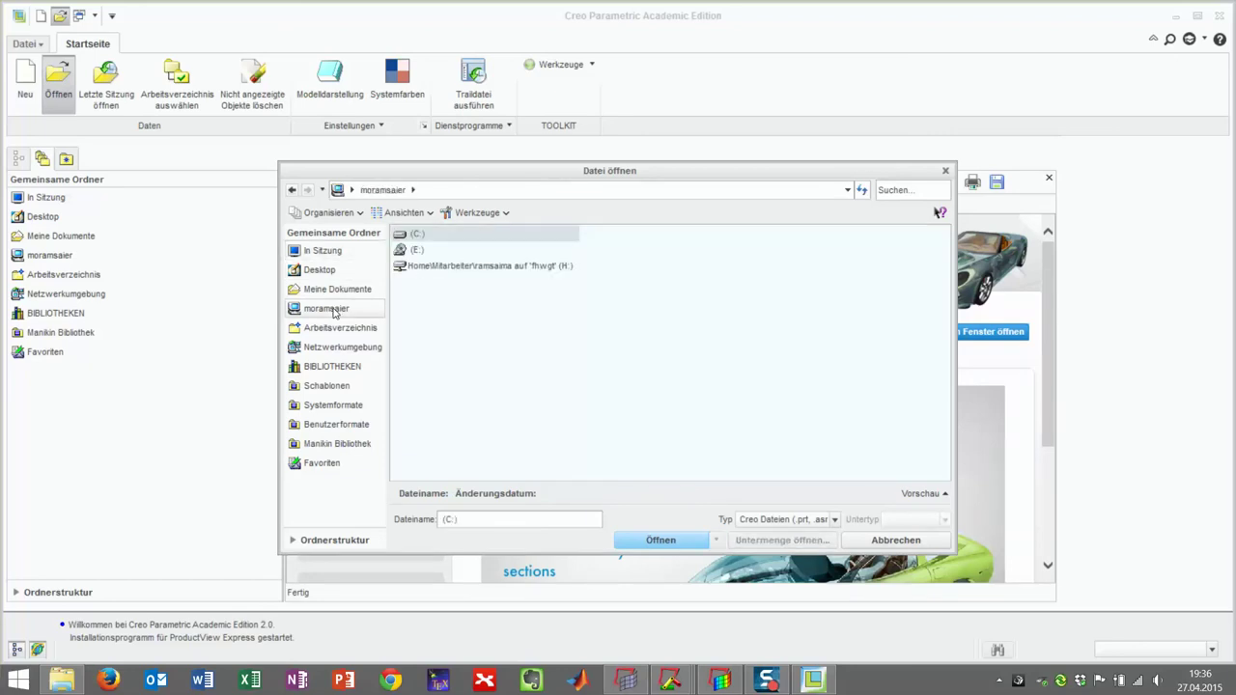
double_click(412, 249)
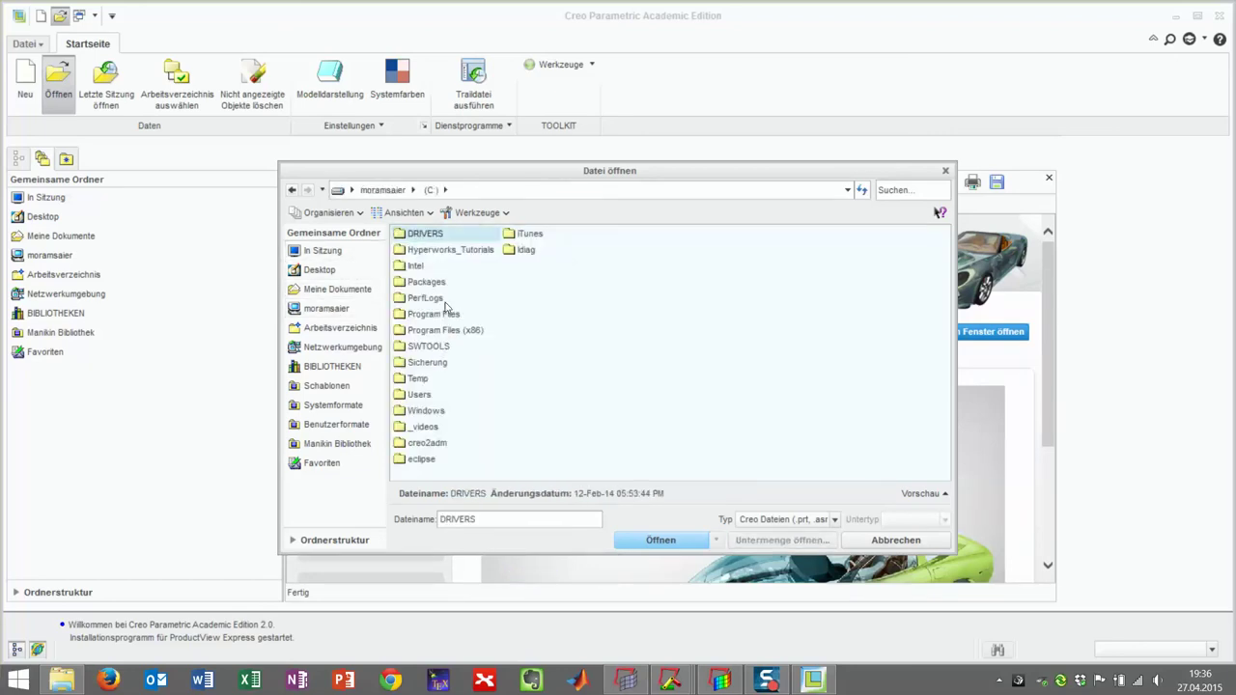
double_click(450, 249)
double_click(428, 249)
- In the Optimierung folder, show Alle Dateien and import Hook.step as a new part
click(797, 521)
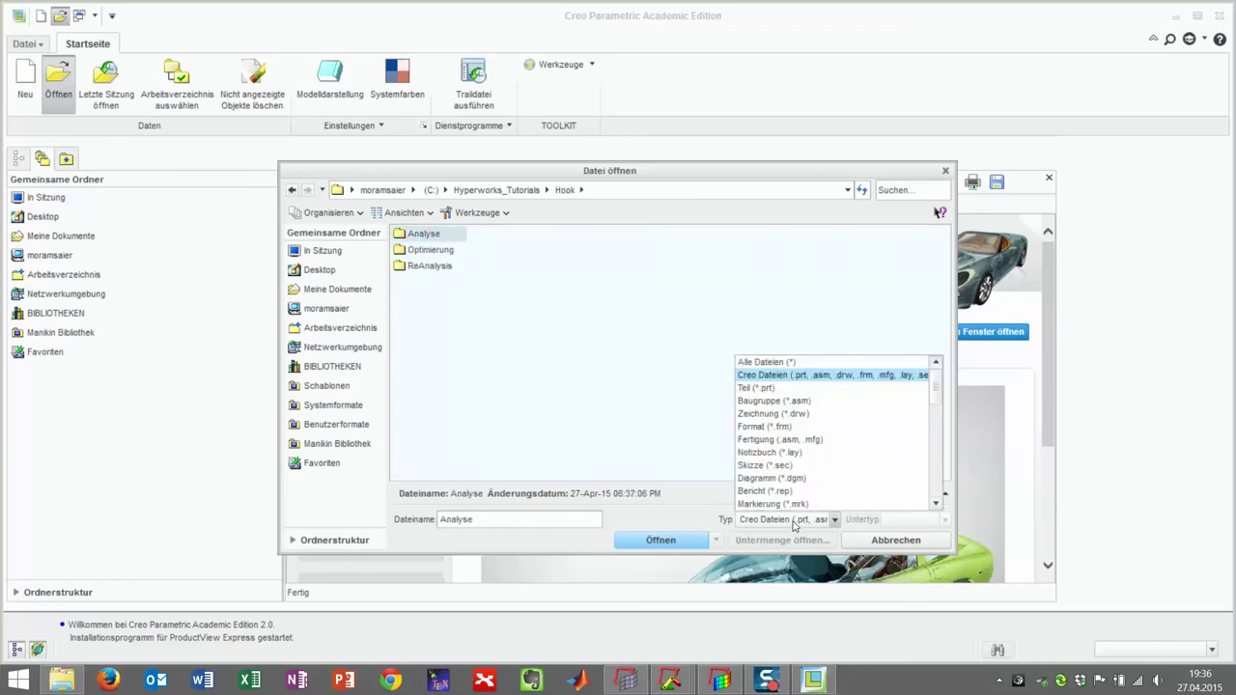
click(793, 523)
double_click(450, 251)
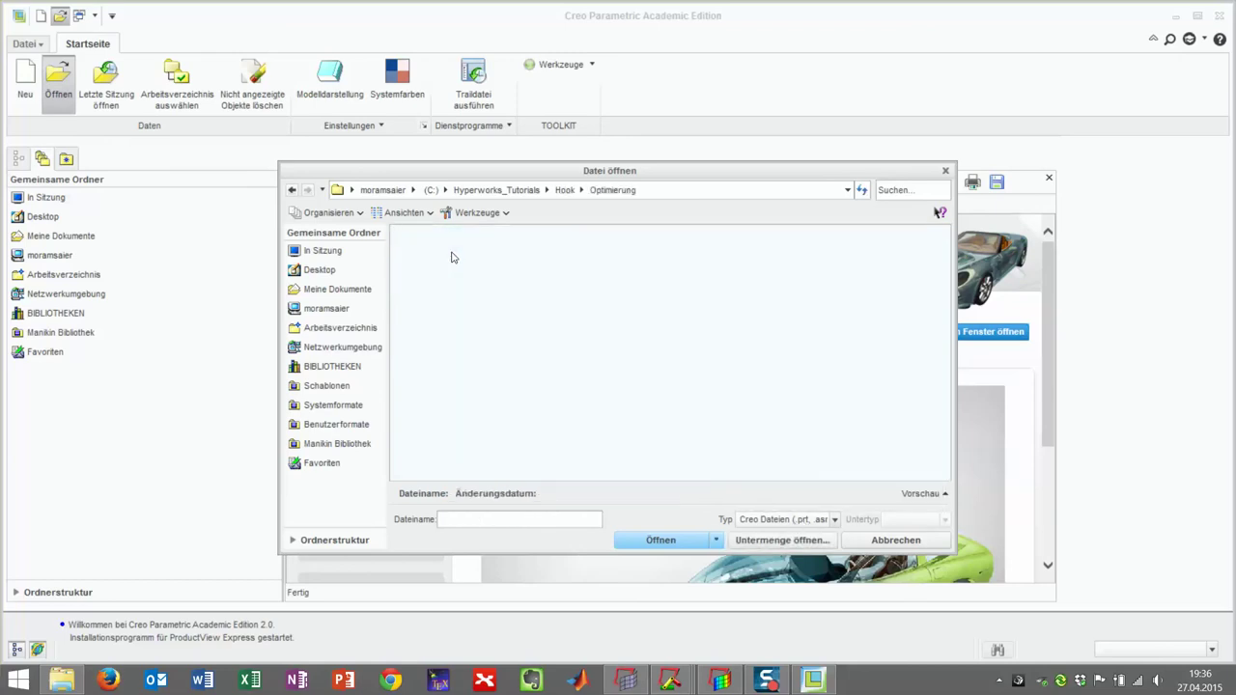
click(782, 522)
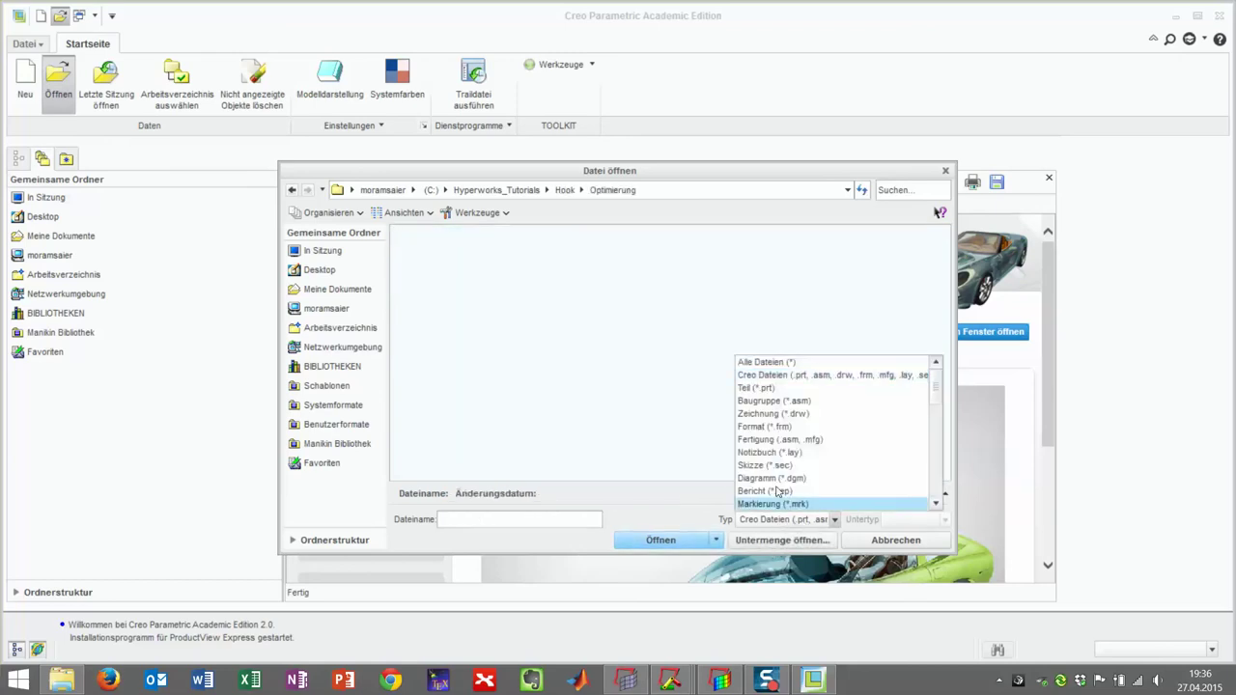
click(780, 363)
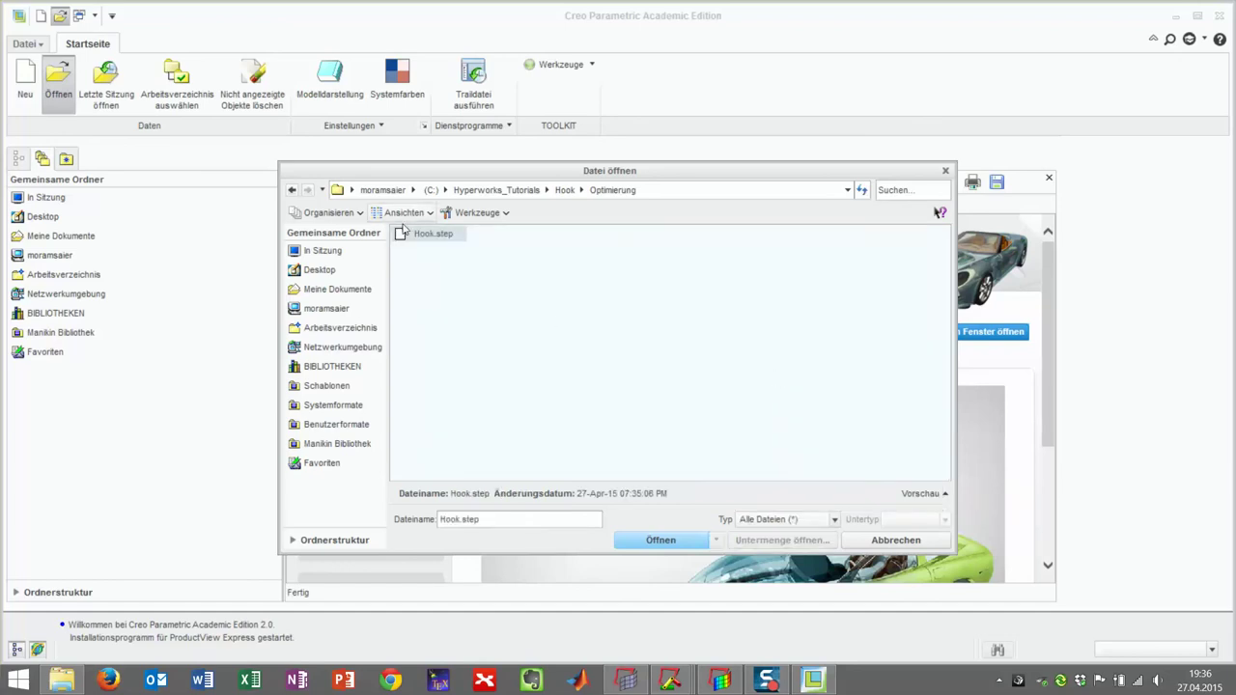
double_click(415, 233)
click(632, 473)
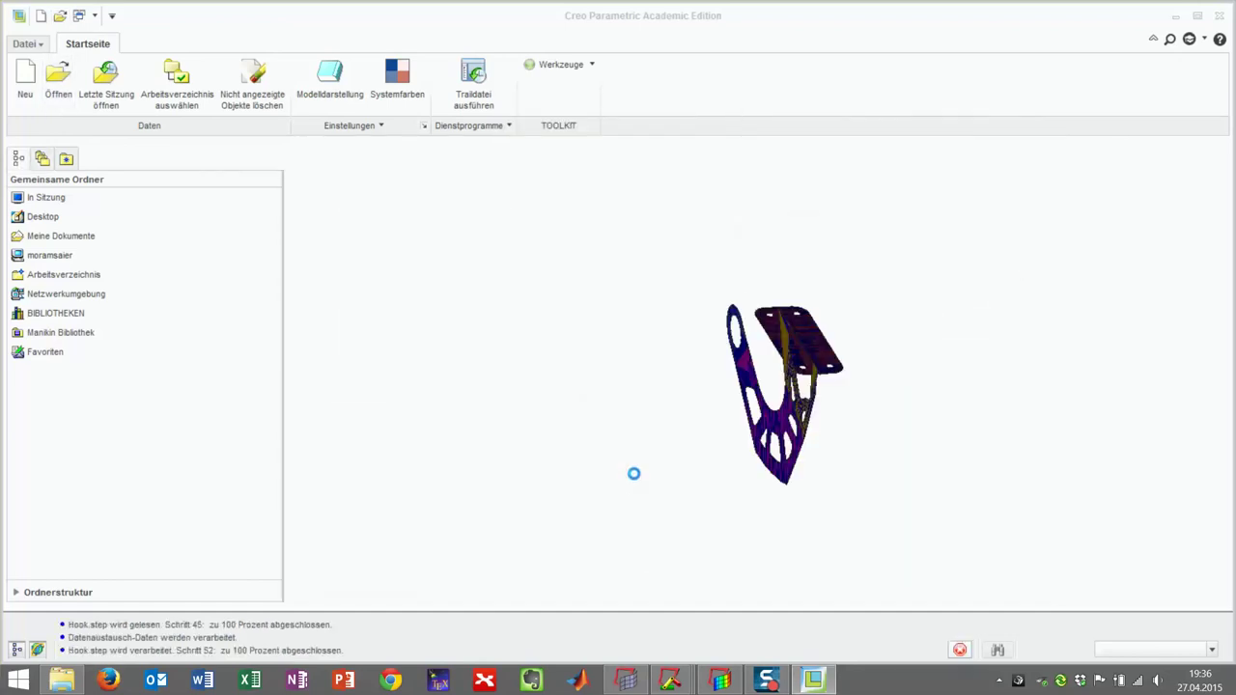
- Orbit and zoom the imported HOOK.PRT hook geometry, then ask to quit Creo Parametric
mouse_move(813, 362)
middle_down()
mouse_move(840, 463)
mouse_move(836, 513)
mouse_move(753, 525)
mouse_move(756, 497)
mouse_move(914, 270)
mouse_move(847, 279)
mouse_move(846, 248)
mouse_move(941, 232)
mouse_move(963, 176)
middle_up()
scroll(866, 259, up, 5)
scroll(941, 232, down, 3)
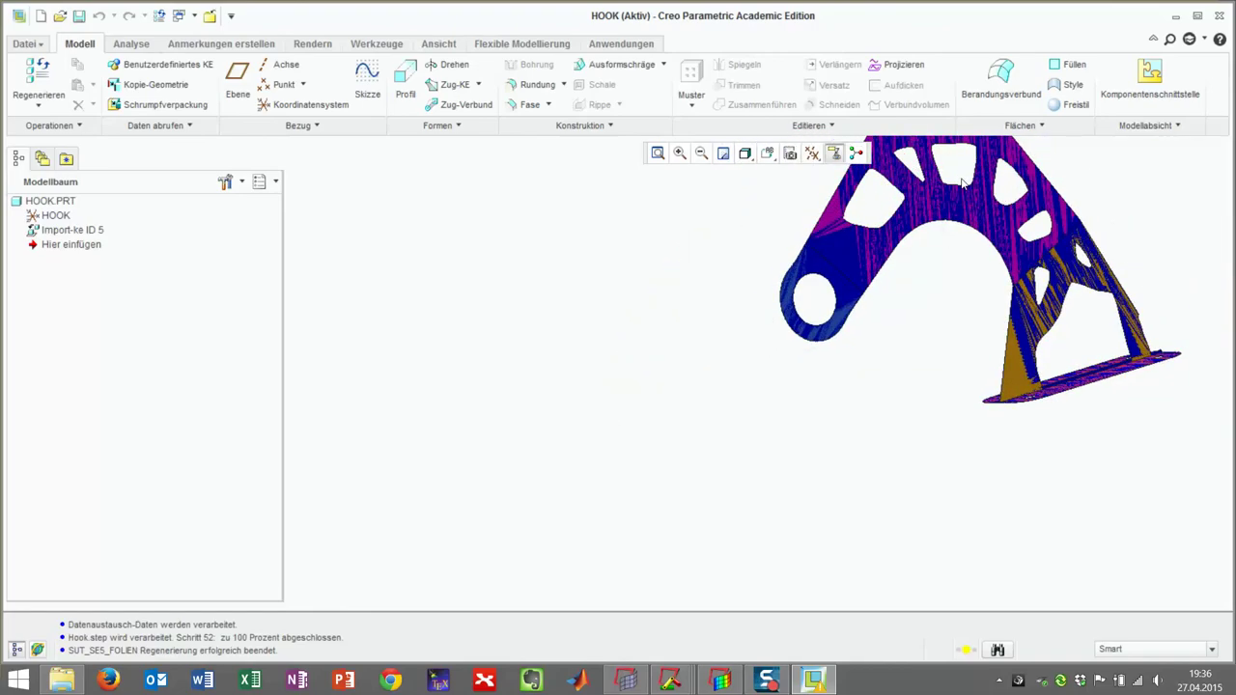
scroll(942, 222, up, 5)
scroll(936, 220, down, 4)
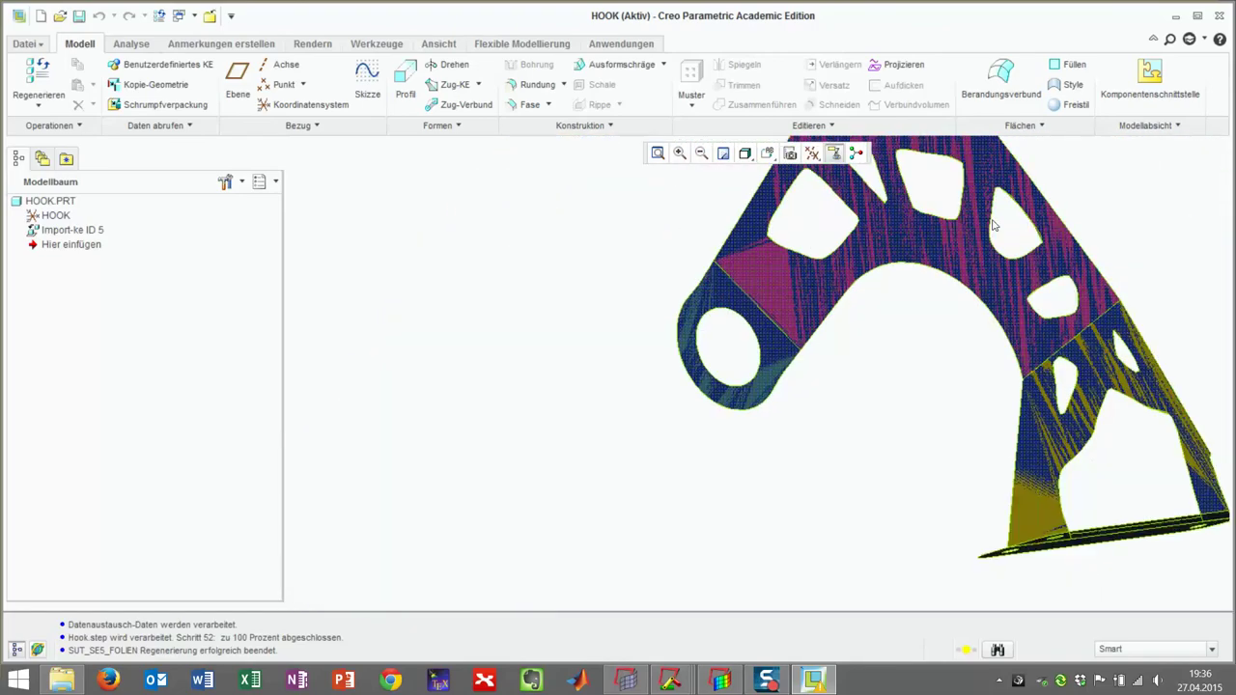
scroll(1048, 286, up, 3)
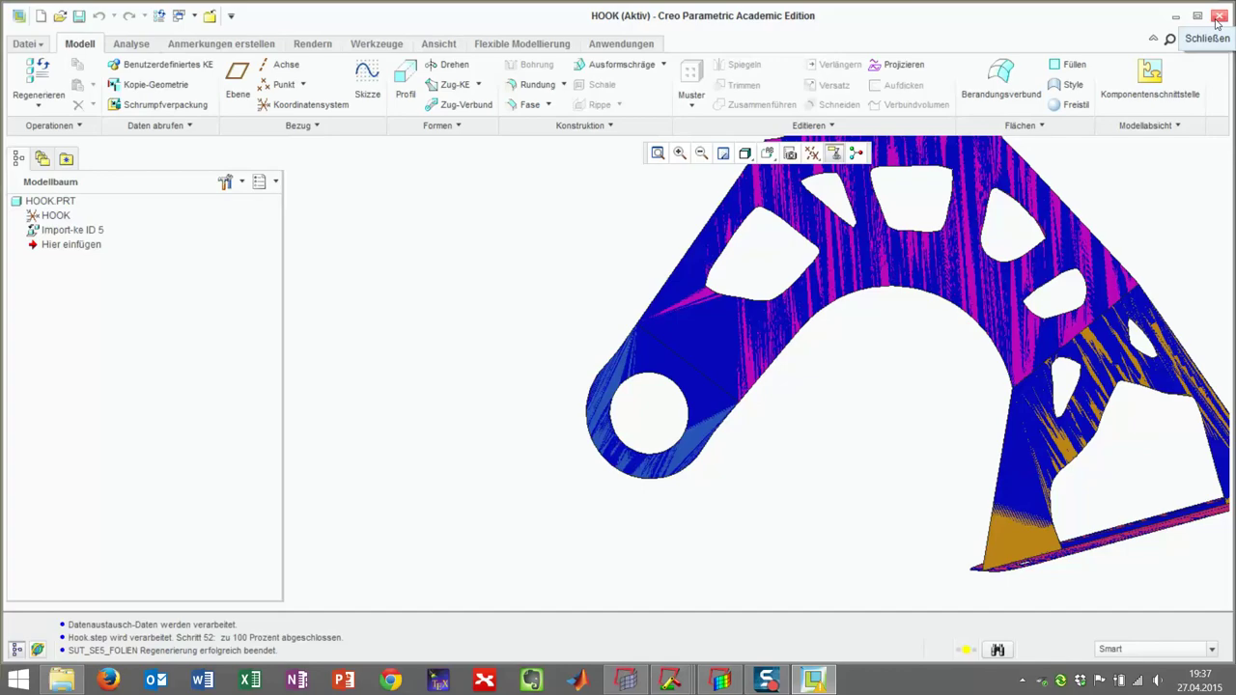
click(1218, 18)
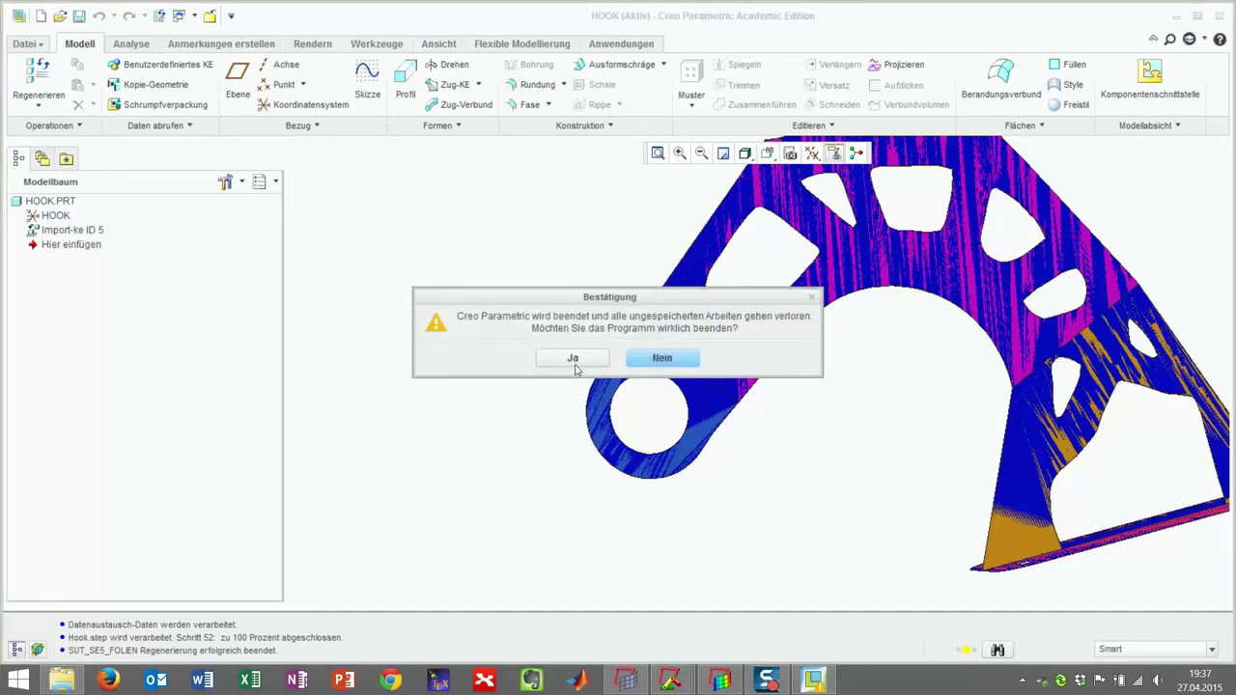